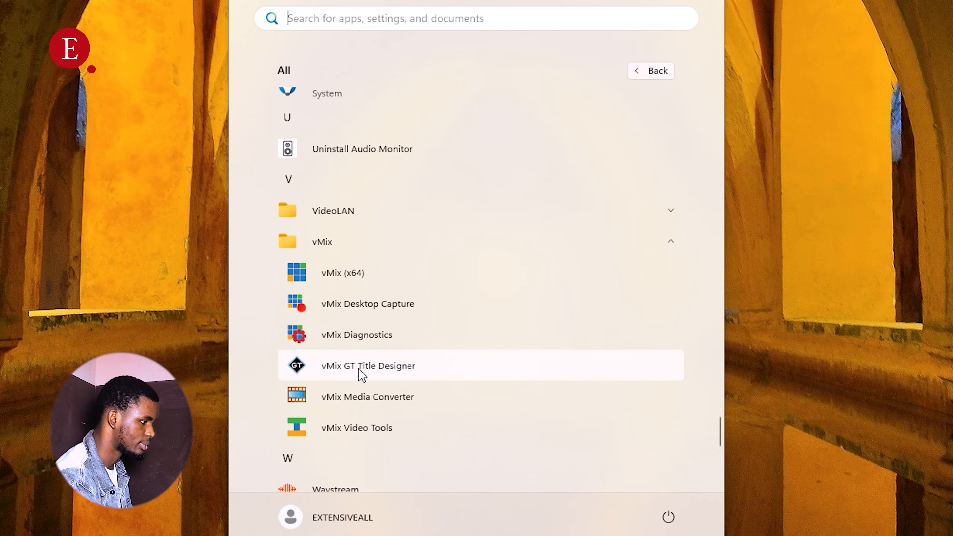
Launch vMix GT Title Designer and draw a red rectangle about 60 px high across the full width of the canvas's lower edge.
left_click(372, 367)
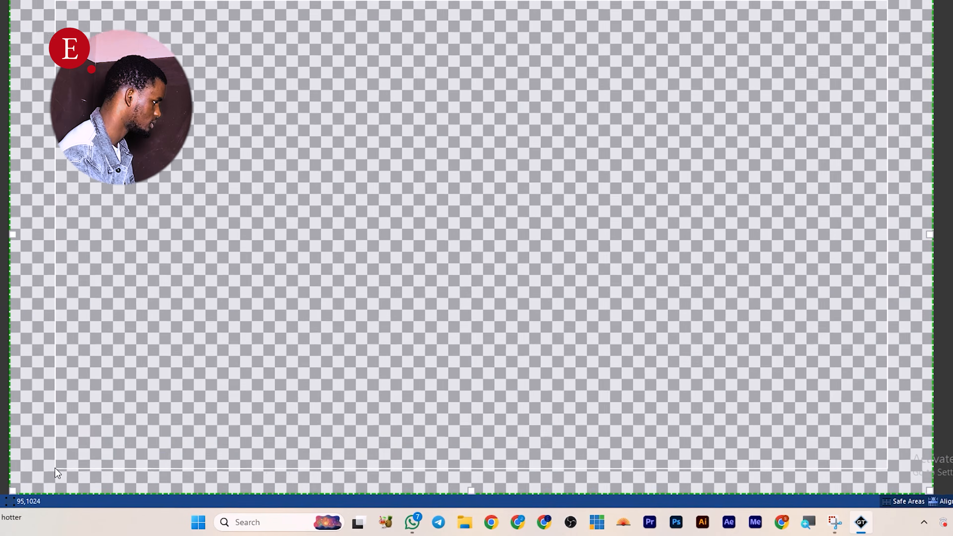
left_click_drag(85, 479, 473, 461)
left_click_drag(533, 447, 948, 493)
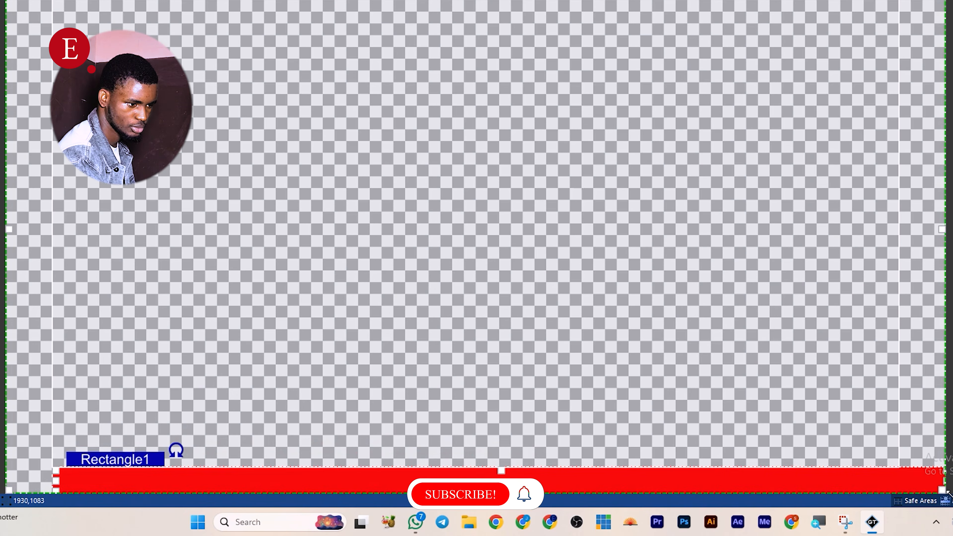
left_click_drag(55, 480, 7, 482)
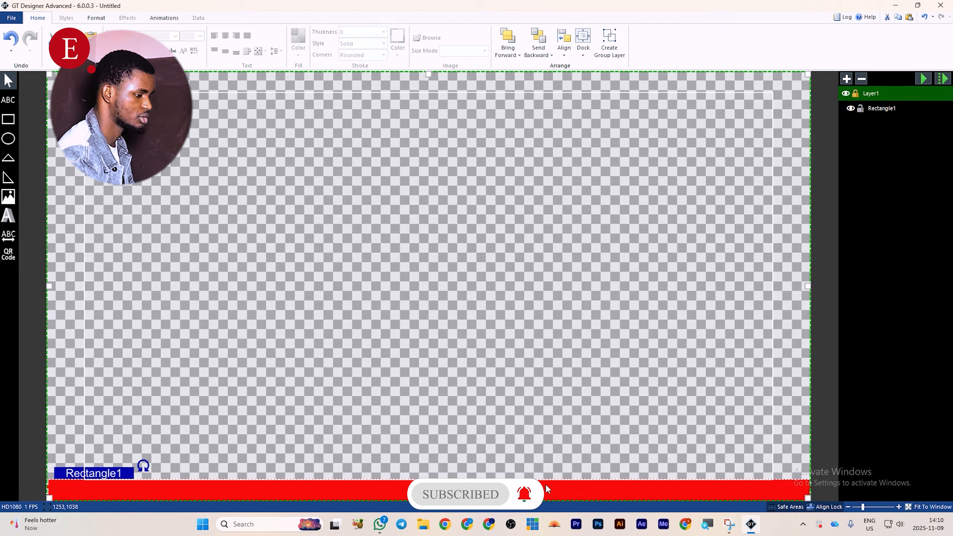
left_click(548, 489)
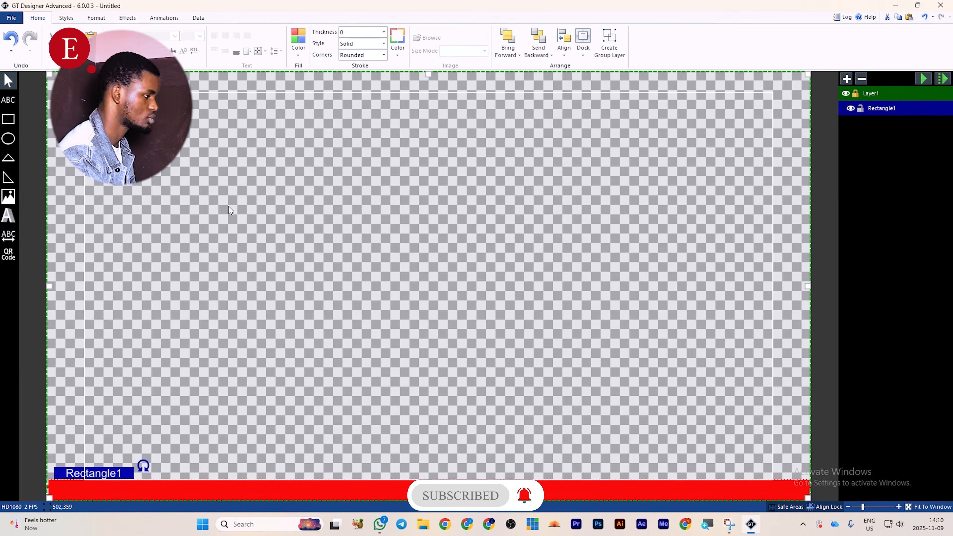
Insert the background-removed portrait image from the Downloads folder into the title.
left_click(7, 196)
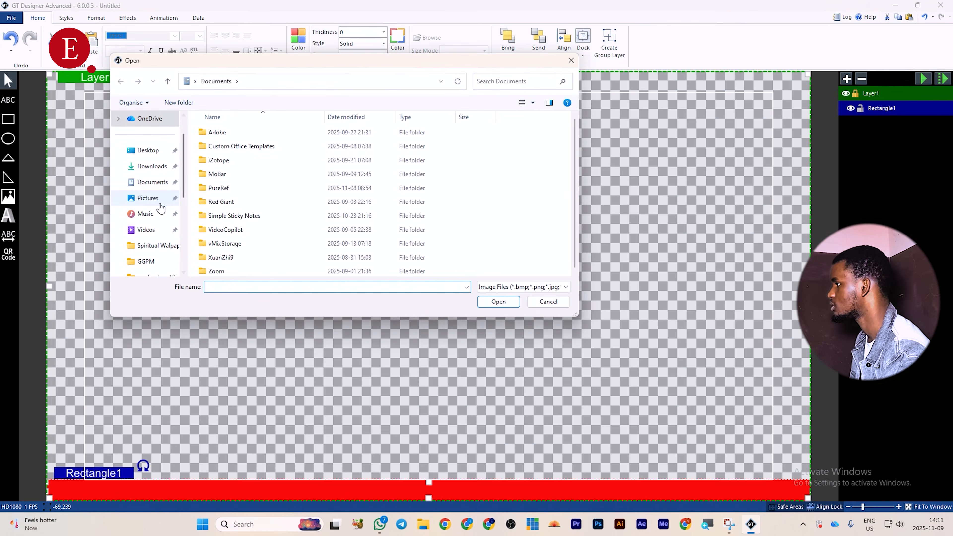
left_click(148, 198)
scroll(418, 165, "down", 1)
left_click(150, 166)
double_click(215, 158)
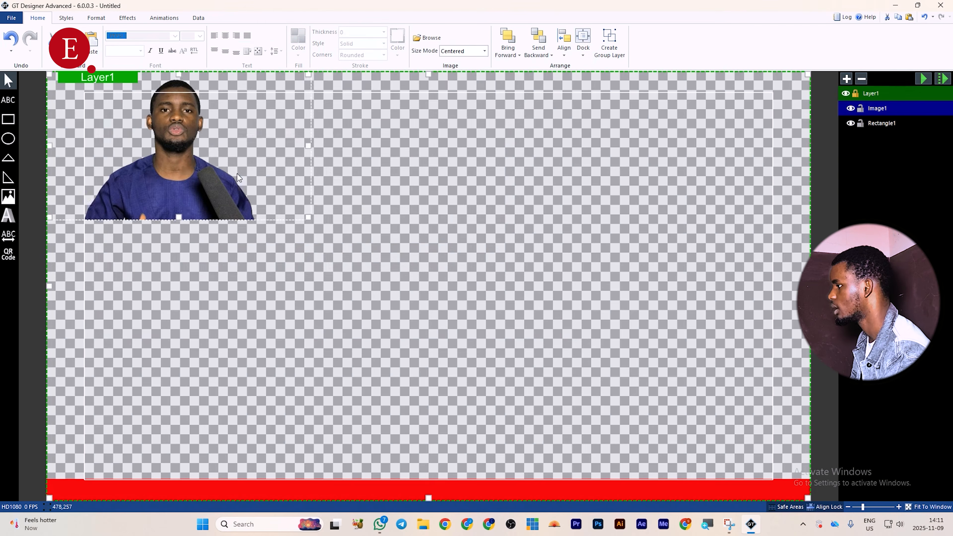
Move the portrait to the canvas's lower-left corner and shrink it to about half size so it overlaps the red bar.
left_click_drag(180, 170, 137, 432)
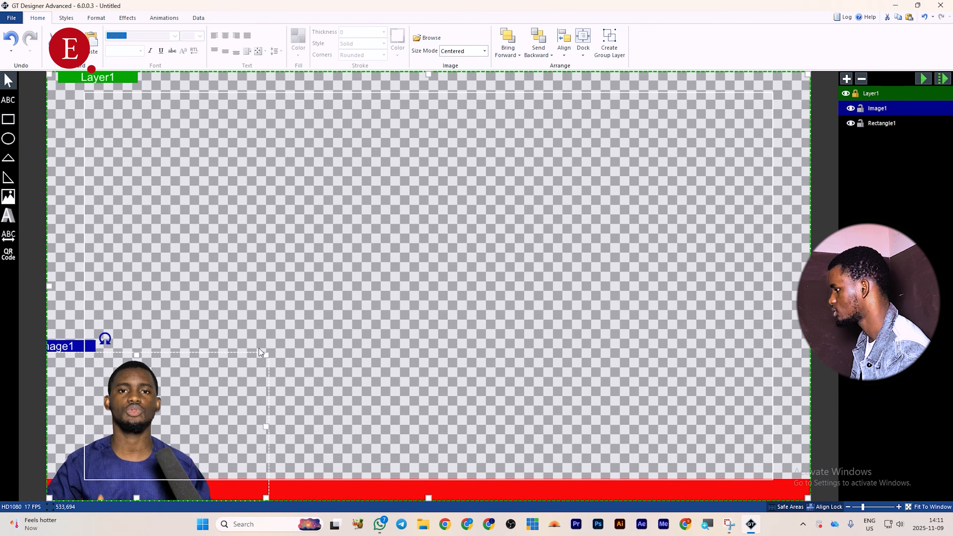
left_click_drag(265, 353, 166, 425)
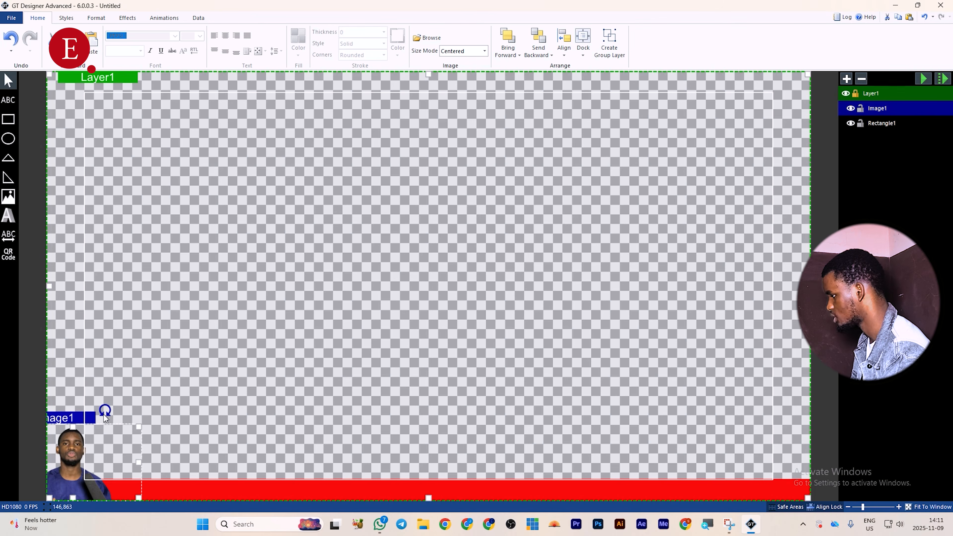
left_click(210, 378)
left_click(81, 479)
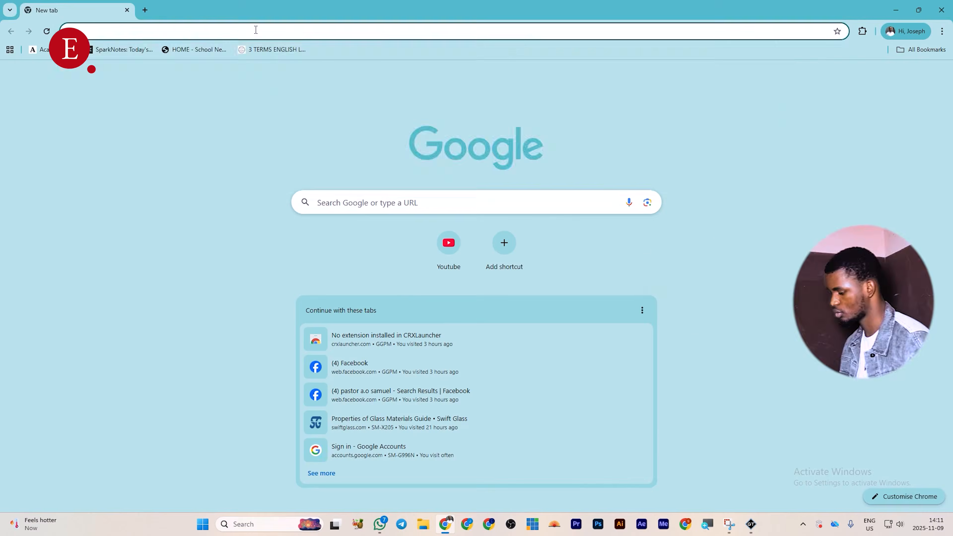
Switch to Chrome, open remove.bg and erase.bg in separate tabs, and return to the remove.bg page.
type("remove.bg")
key("Return")
type("erase.")
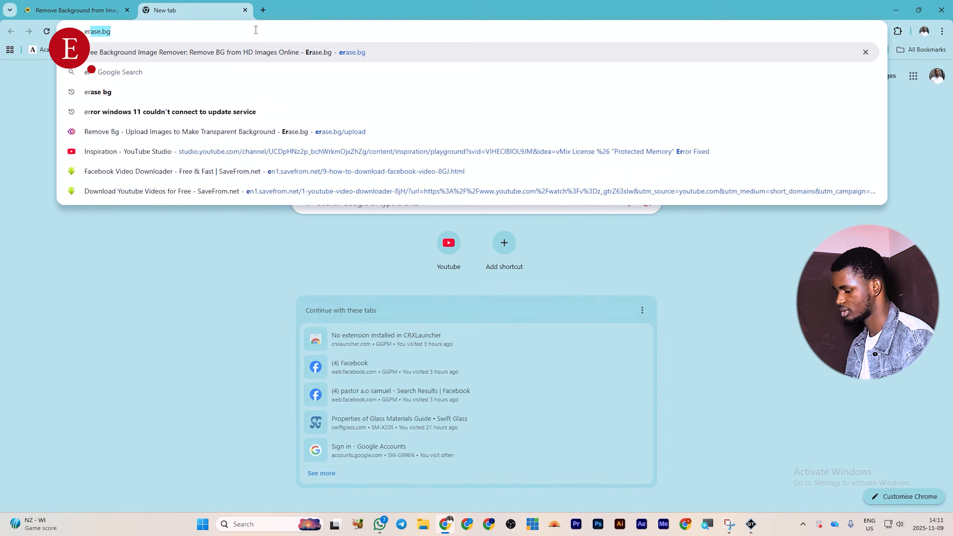
type("bg")
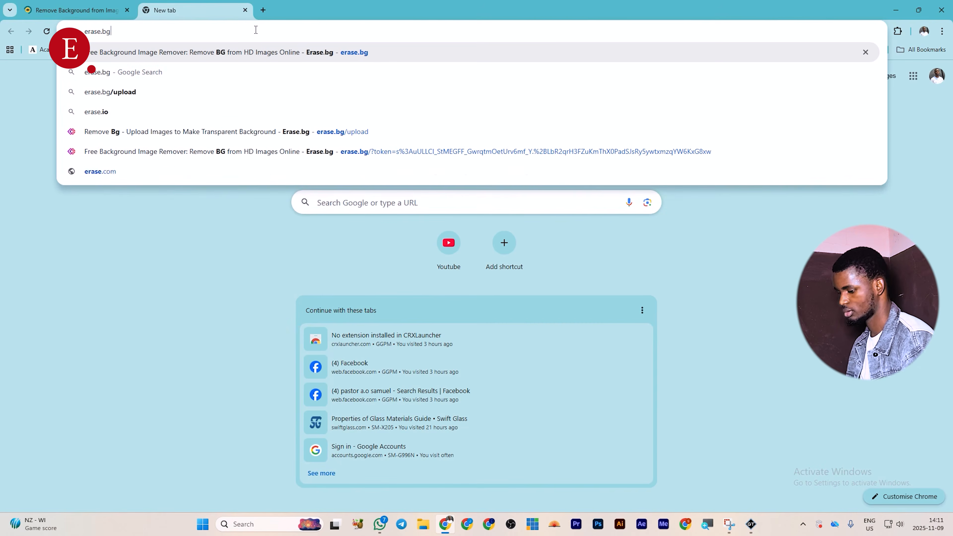
key("Return")
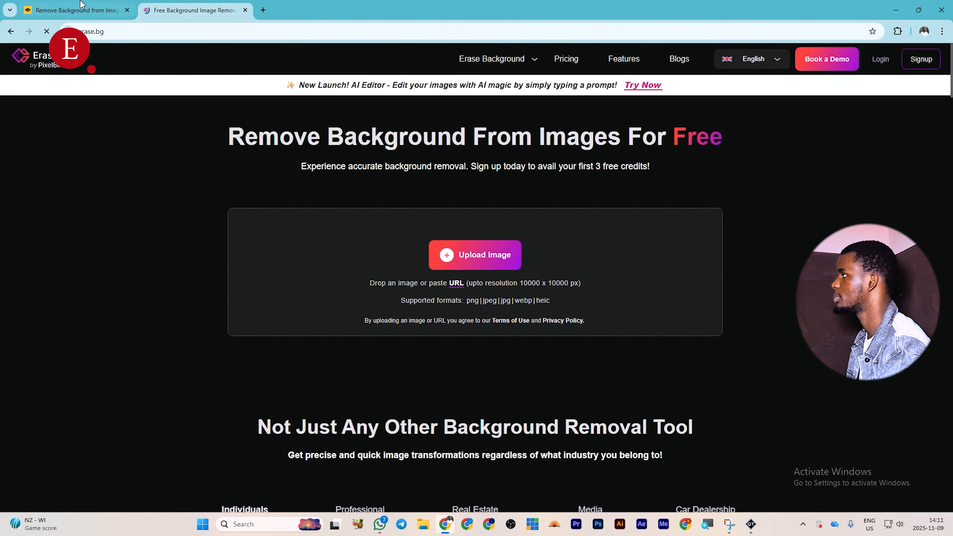
left_click(74, 11)
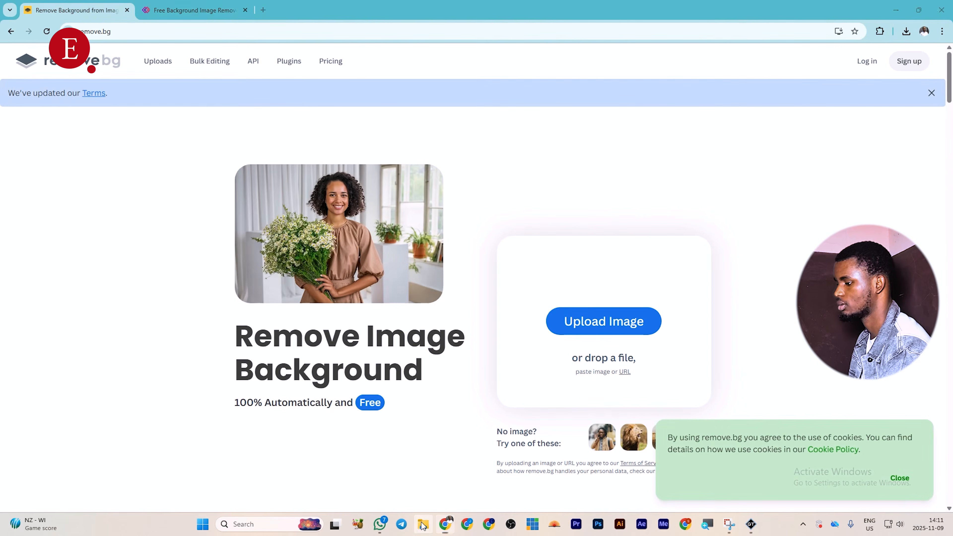
Preview the original Easyworship.00_00_41_04.Still001 photo in the Pictures folder and upload it to remove.bg for background removal.
key("super+e")
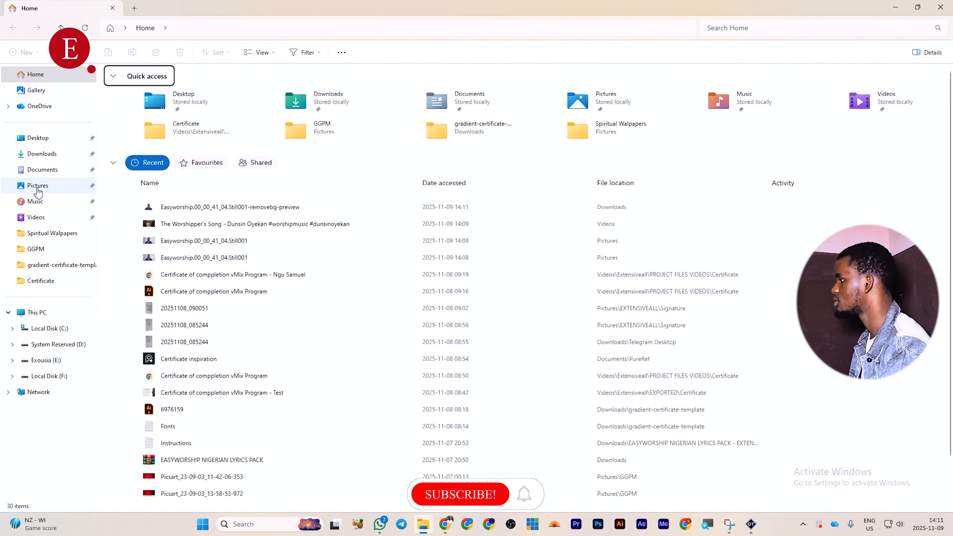
left_click(37, 186)
double_click(501, 167)
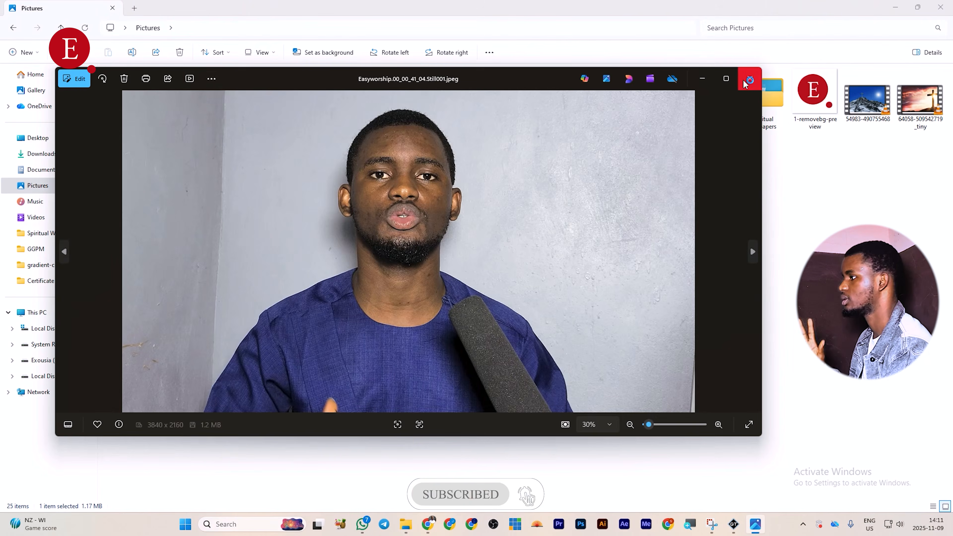
left_click(746, 79)
left_click_drag(500, 169, 453, 214)
key("alt+Tab")
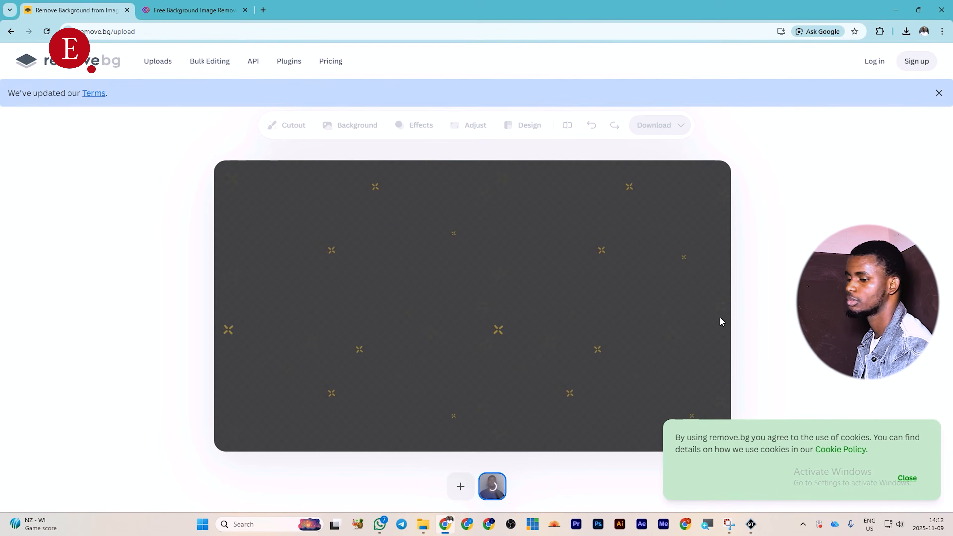
Dismiss the cookie notice, try to download the cut-out at Max 3840 x 2160, and close the remove.bg tab.
left_click(908, 478)
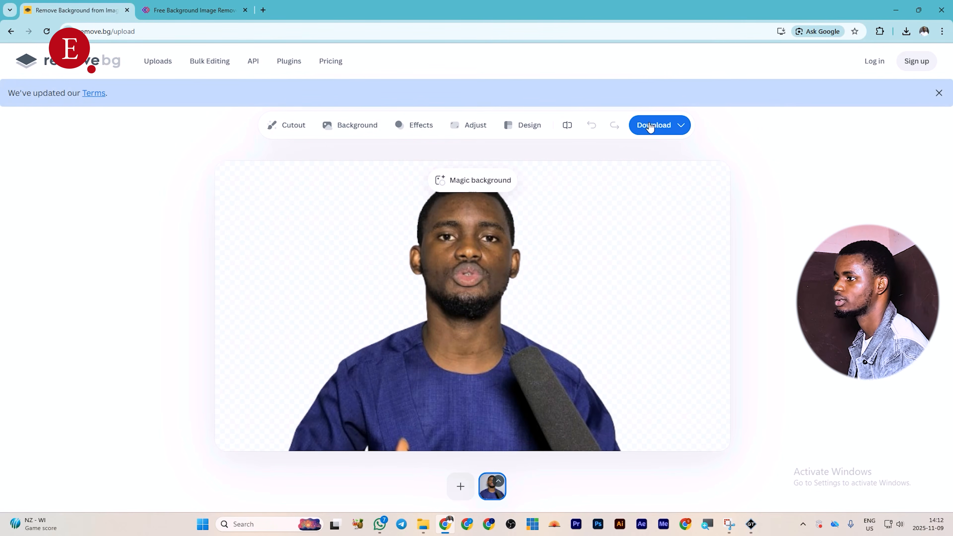
left_click(664, 132)
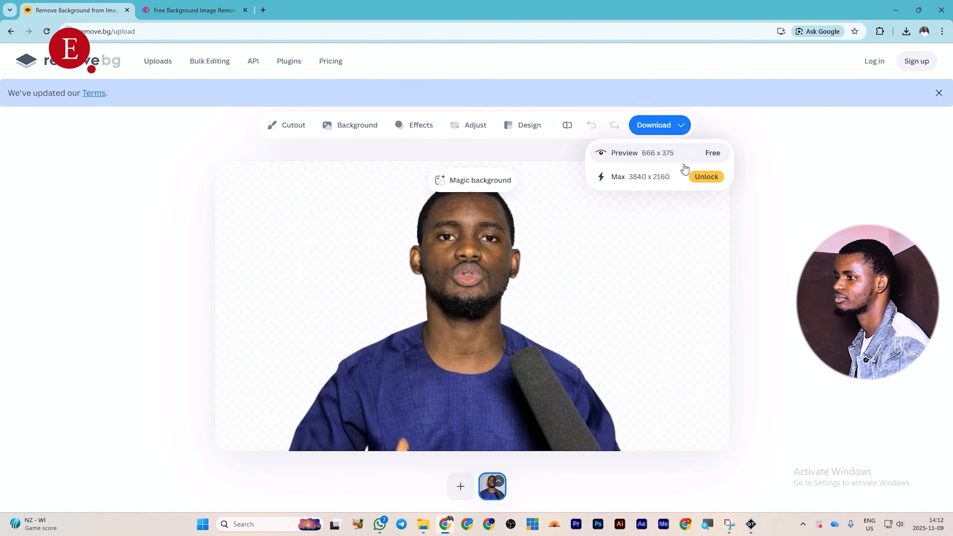
left_click(659, 177)
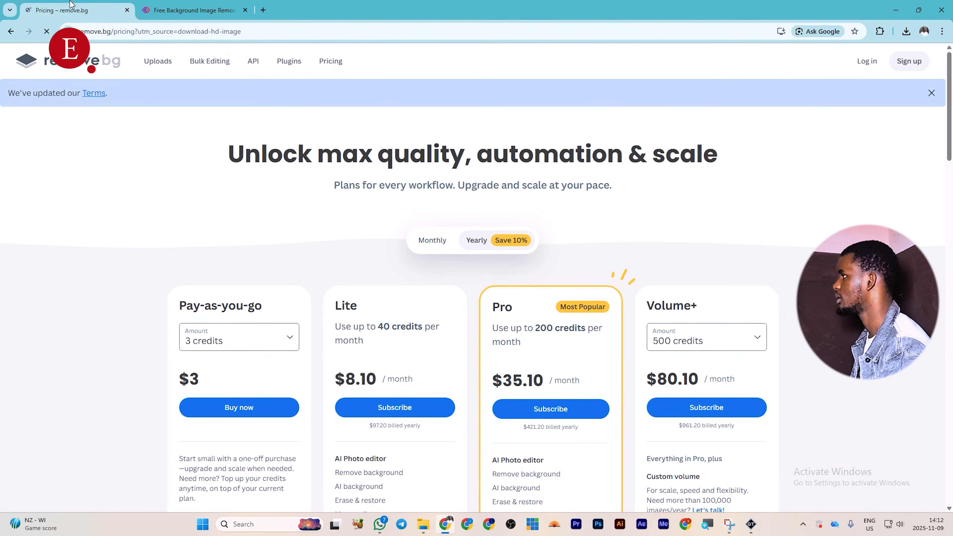
middle_click(71, 5)
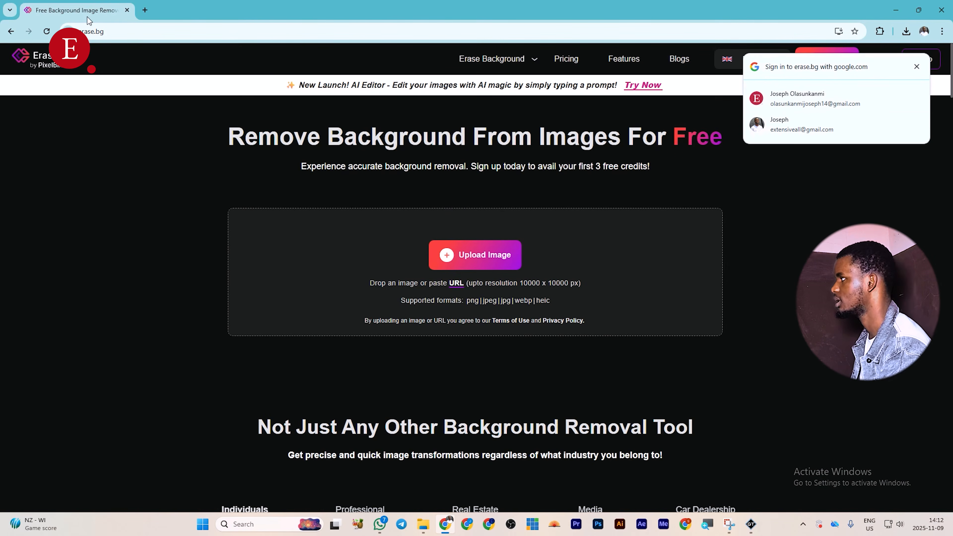
Locate the Easyworship.00_00_41_04.Still001-removebg-preview image in the Downloads folder and return to GT Designer.
key("alt+Tab")
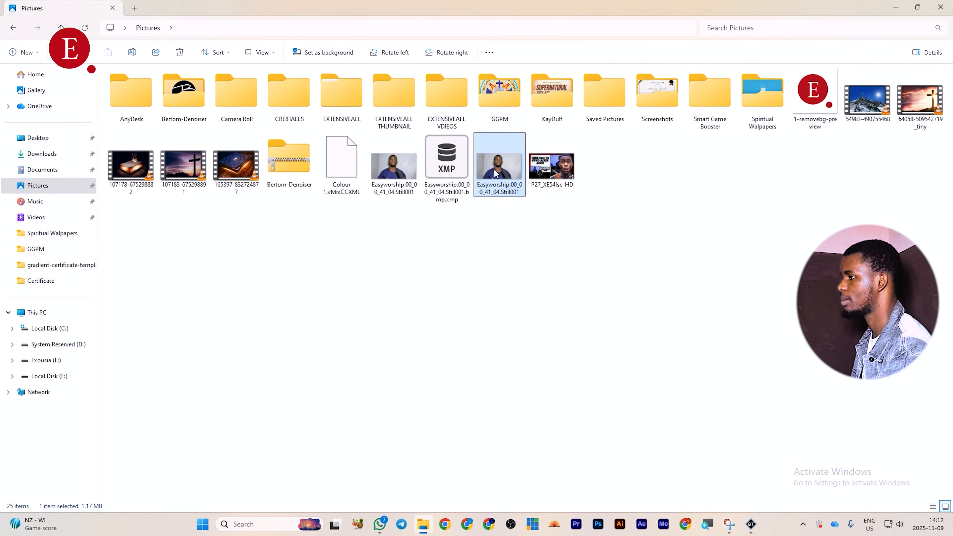
left_click(46, 163)
left_click(135, 108)
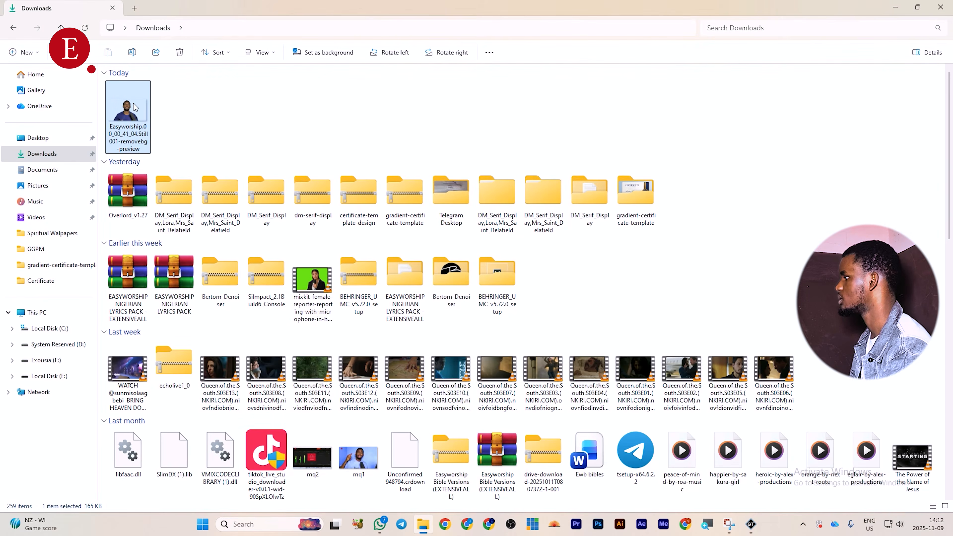
key("alt+Tab")
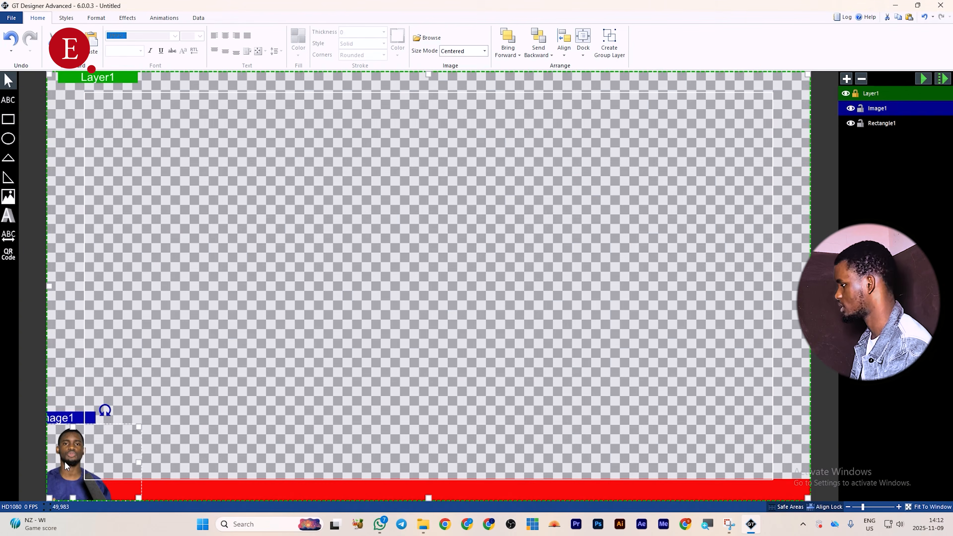
Recolor the red bar along the canvas's lower edge with a blue fill, changing it to a darker blue shade.
left_click(366, 496)
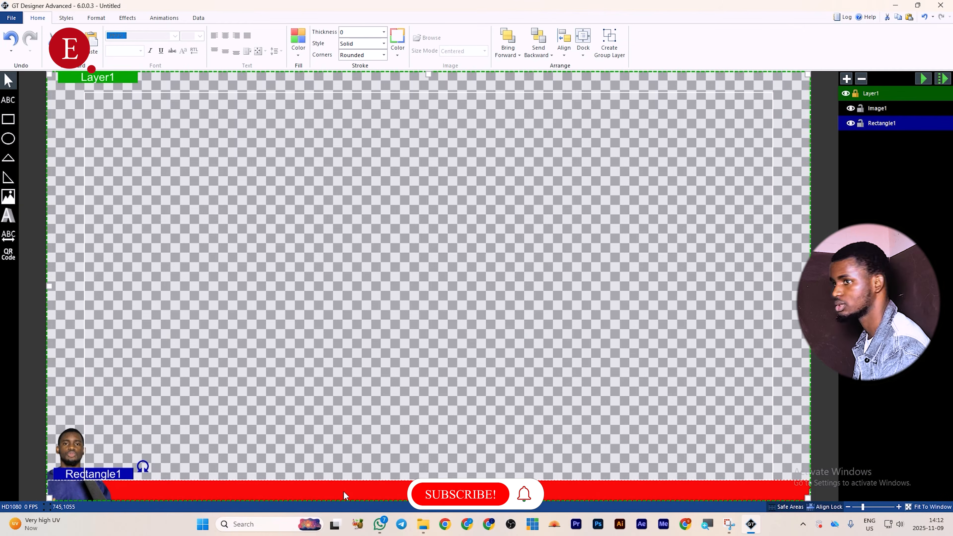
left_click(299, 56)
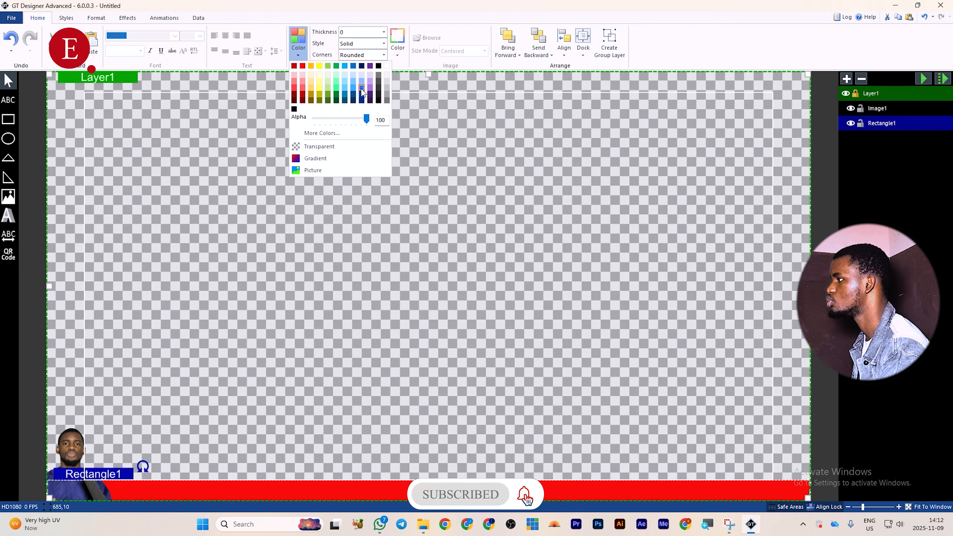
left_click(361, 89)
left_click(299, 55)
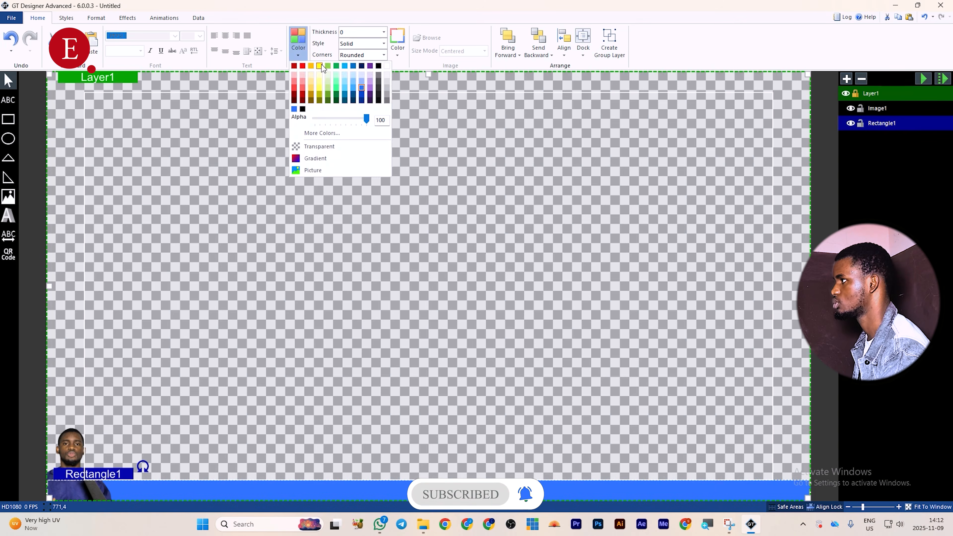
left_click(361, 95)
left_click(260, 302)
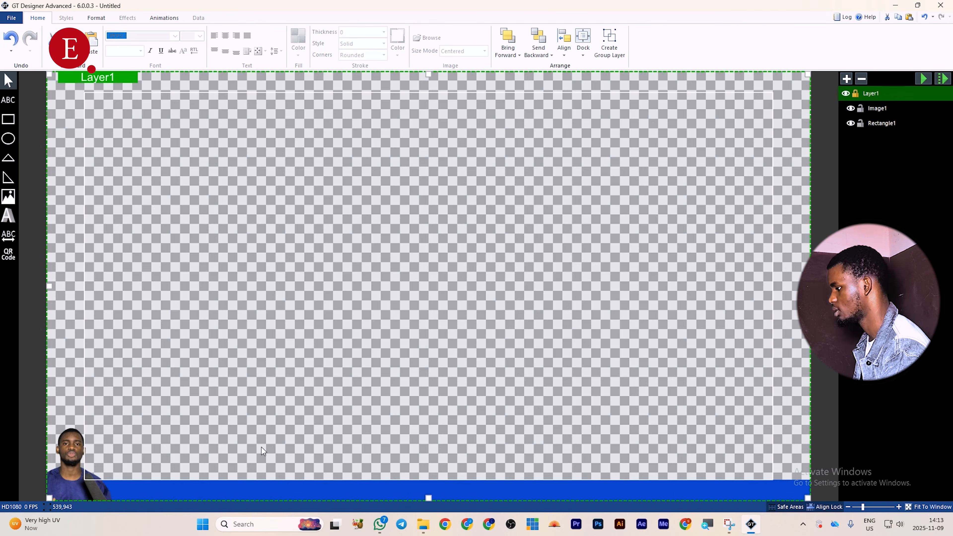
Set the lower bar's fill to a lighter, brighter blue.
left_click(265, 491)
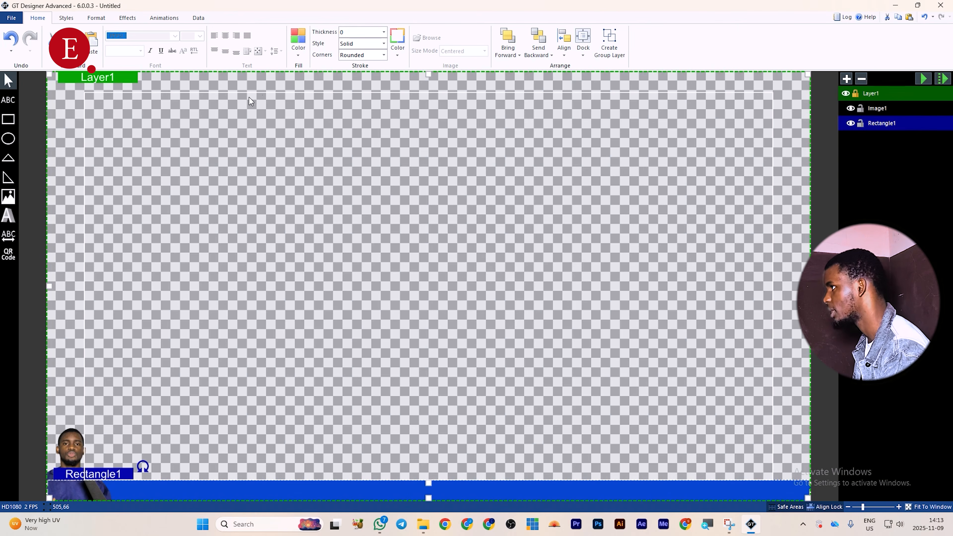
left_click(297, 55)
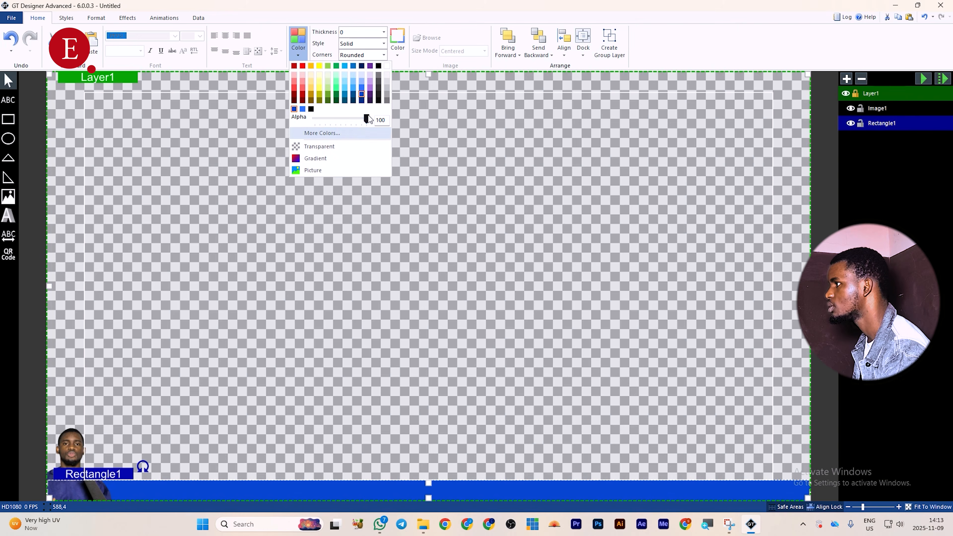
left_click(361, 90)
left_click(321, 228)
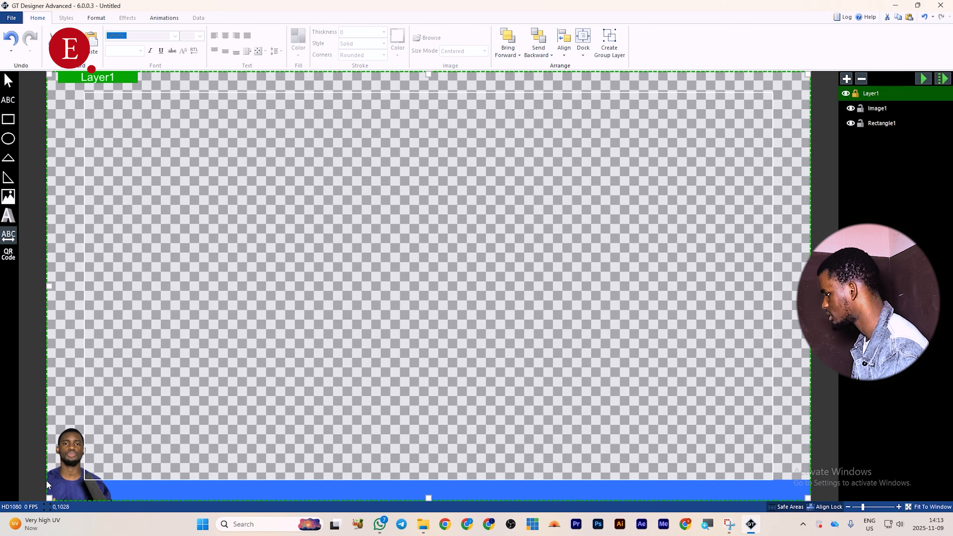
Add a ticker text object over the blue bar and stretch it across the full canvas width.
left_click_drag(84, 483, 451, 494)
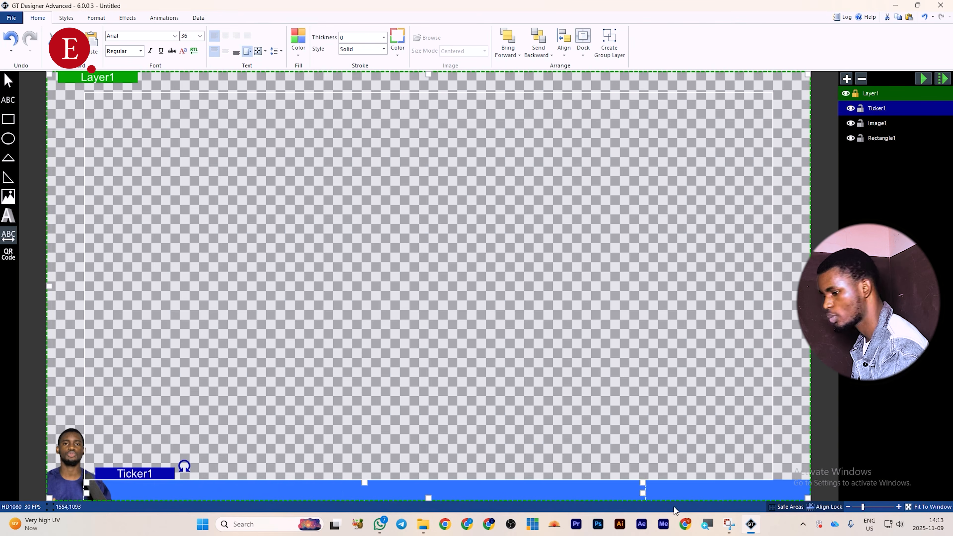
left_click_drag(771, 510, 807, 501)
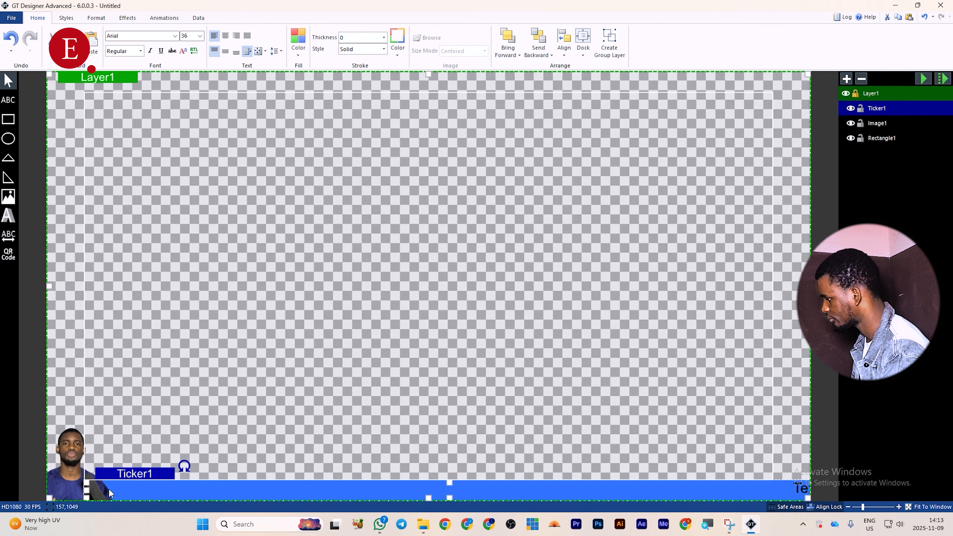
left_click_drag(85, 490, 44, 492)
left_click(323, 349)
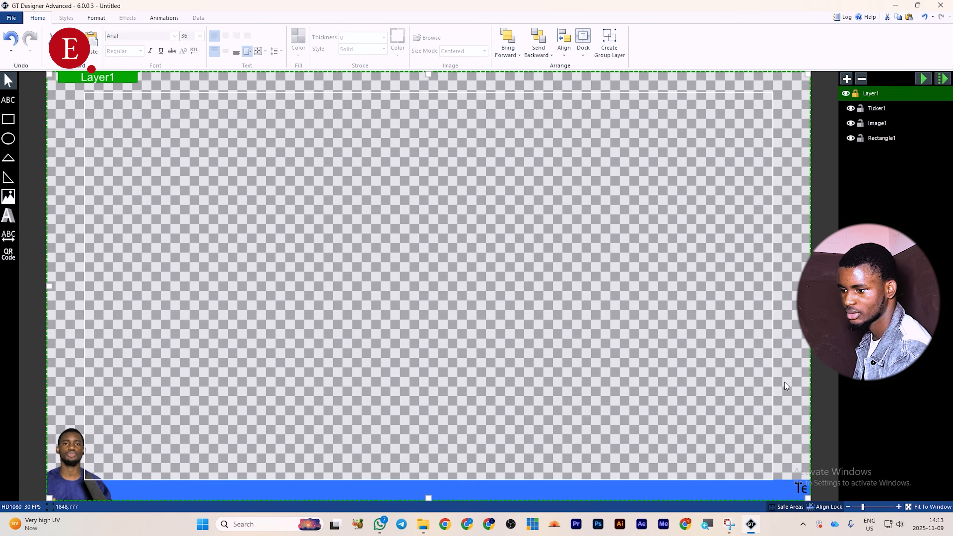
Nudge the ticker slightly downward so its text sits vertically centered in the blue bar.
left_click(785, 488)
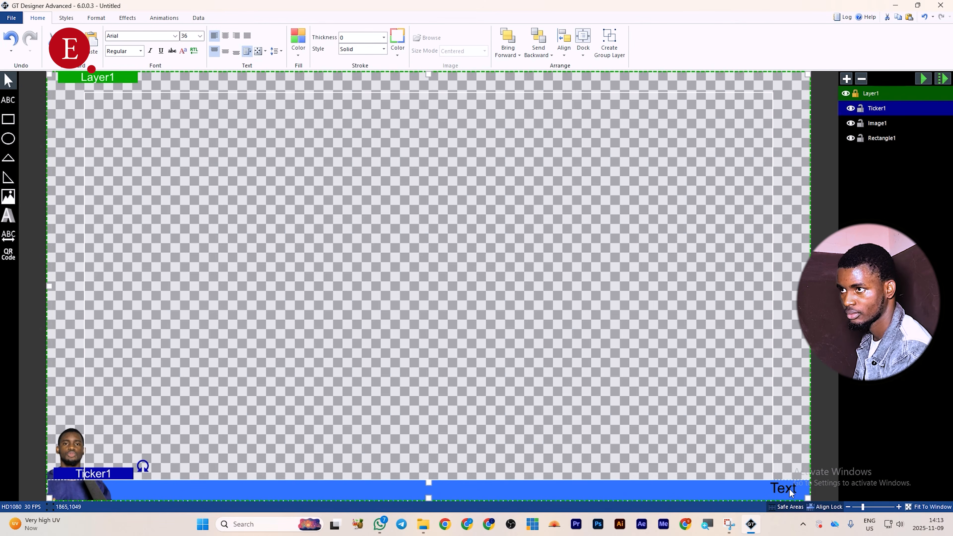
left_click_drag(791, 493, 790, 497)
left_click(796, 445)
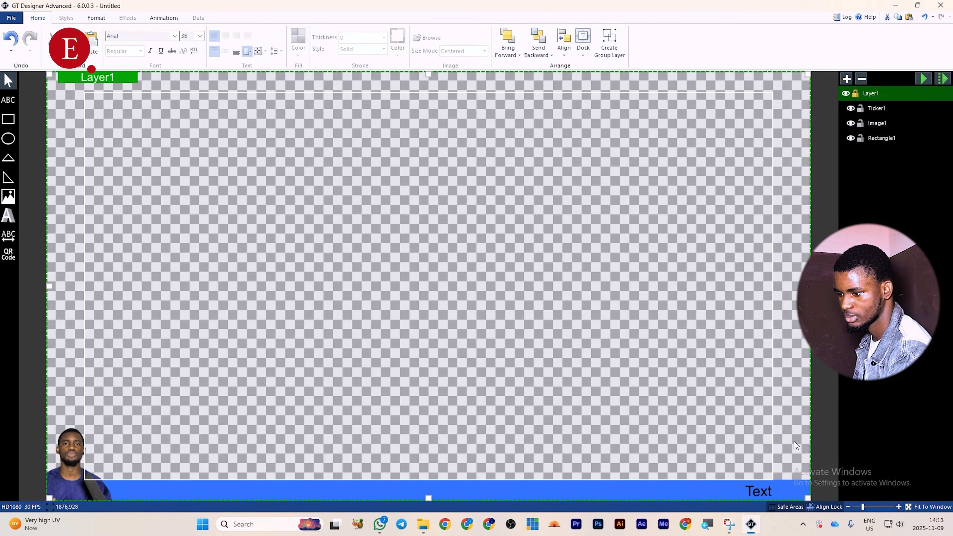
Fine-tune the ticker's vertical position by nudging it a few more steps down within the blue bar, then deselect it.
left_click(757, 490)
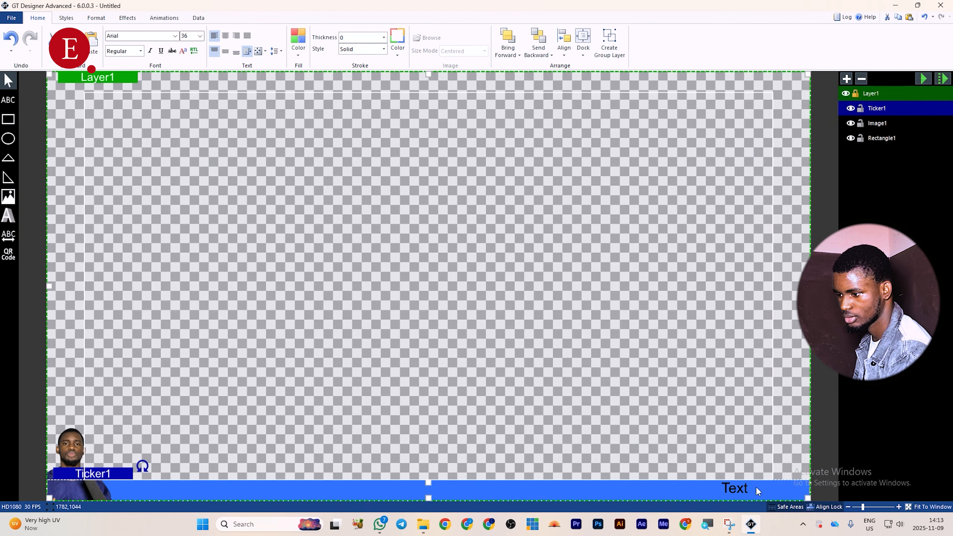
left_click(750, 462)
left_click(727, 491)
key("Down")
key("Down")
key("Down")
left_click(750, 427)
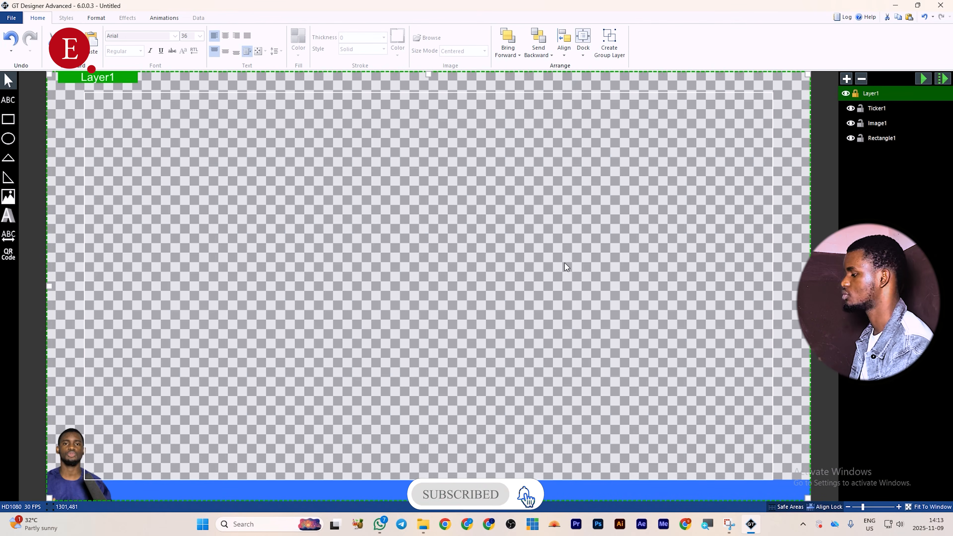
Start saving the title as a new file and create and open a folder named vMix titles in Documents.
left_click(11, 19)
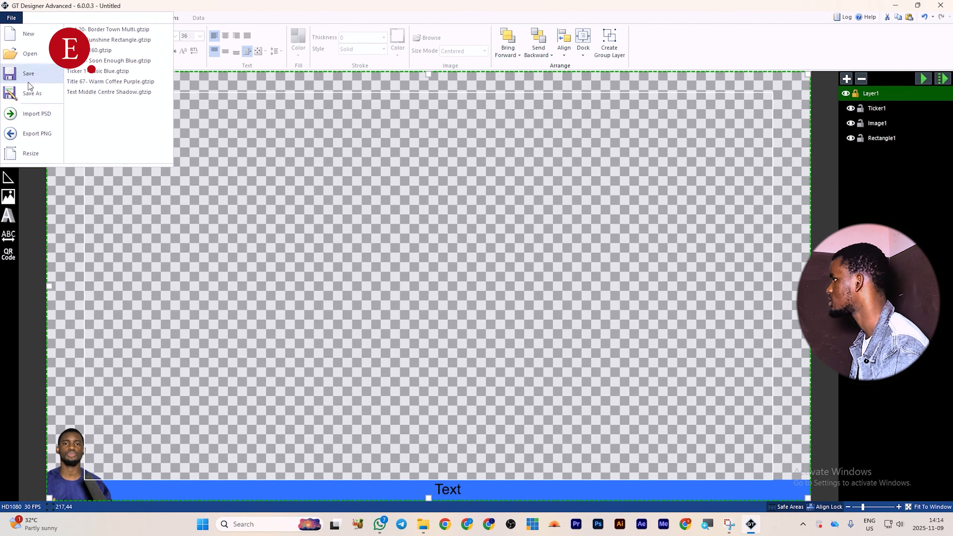
left_click(30, 93)
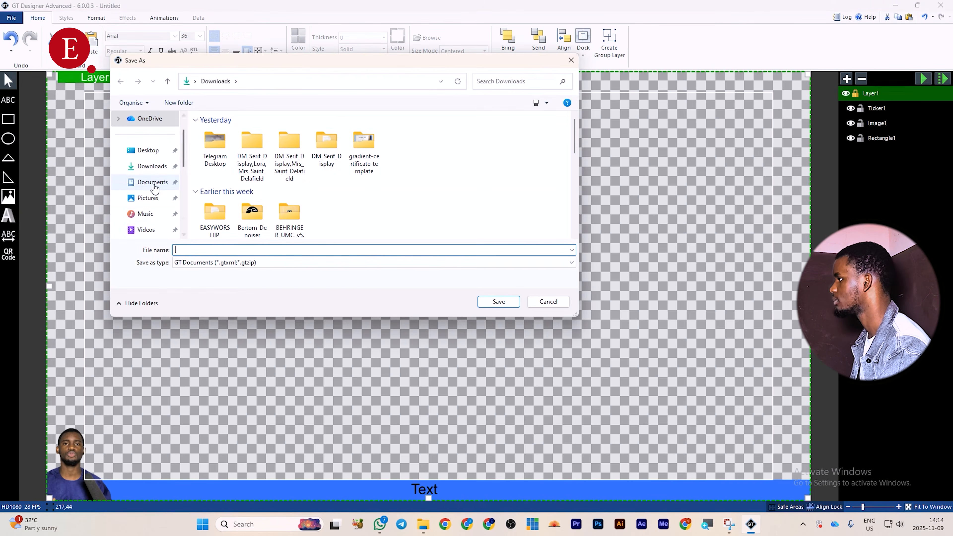
scroll(154, 218, "down", 1)
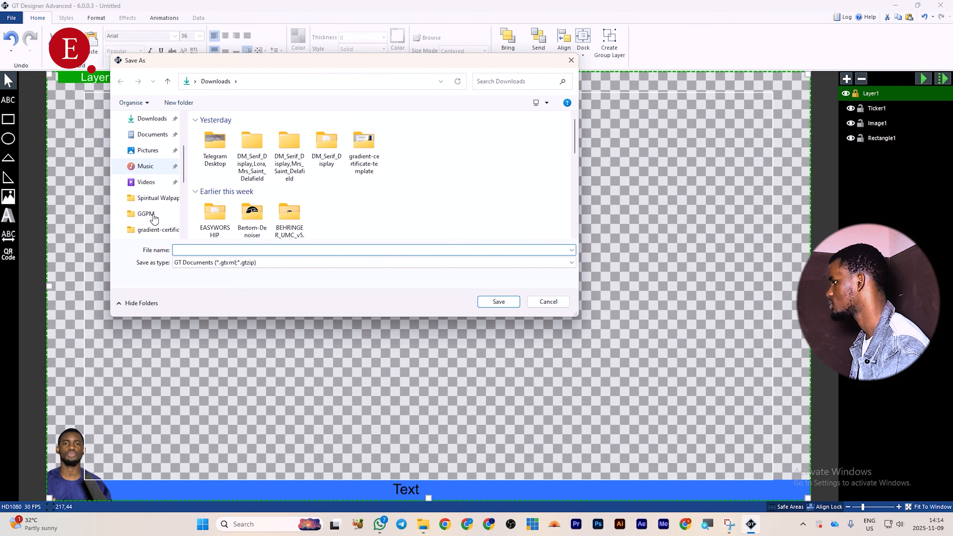
left_click(152, 135)
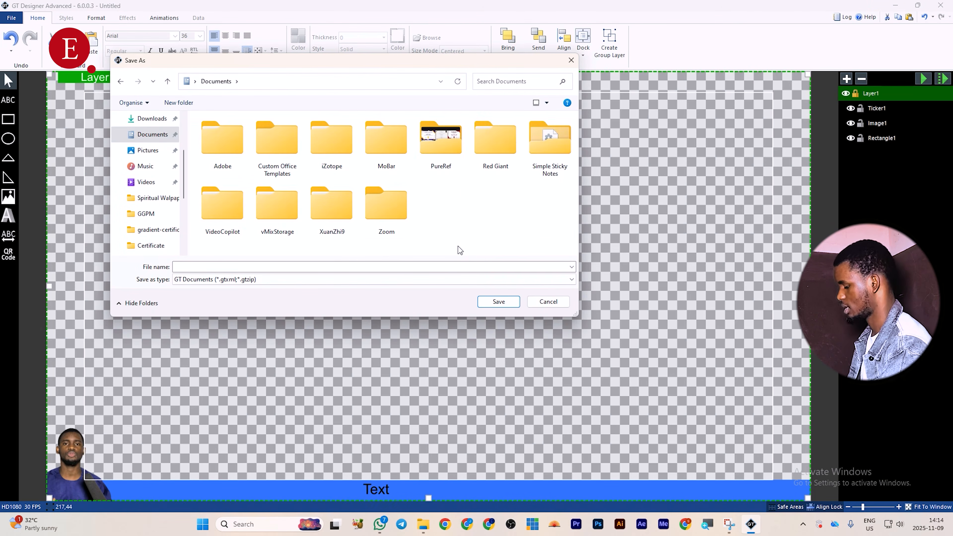
key("ctrl+shift+n")
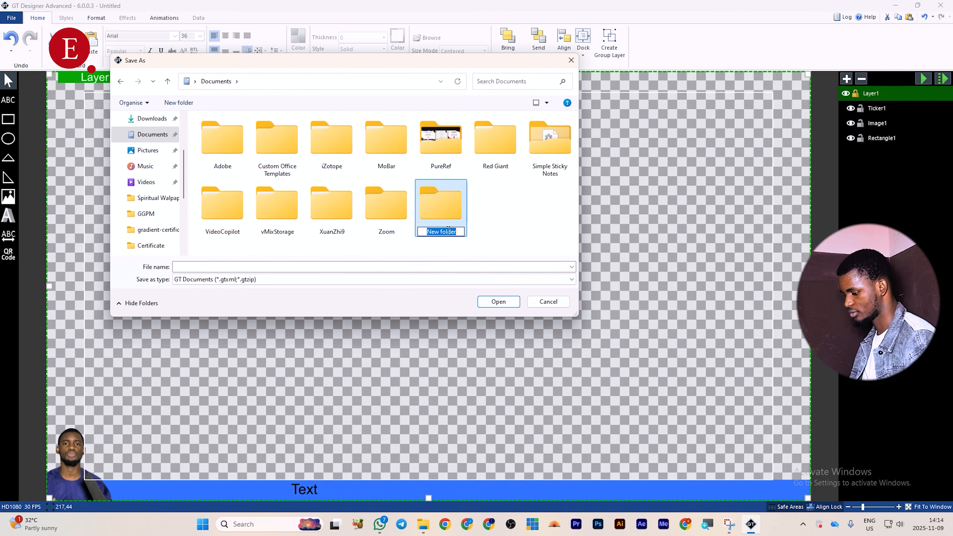
type("vMix titles")
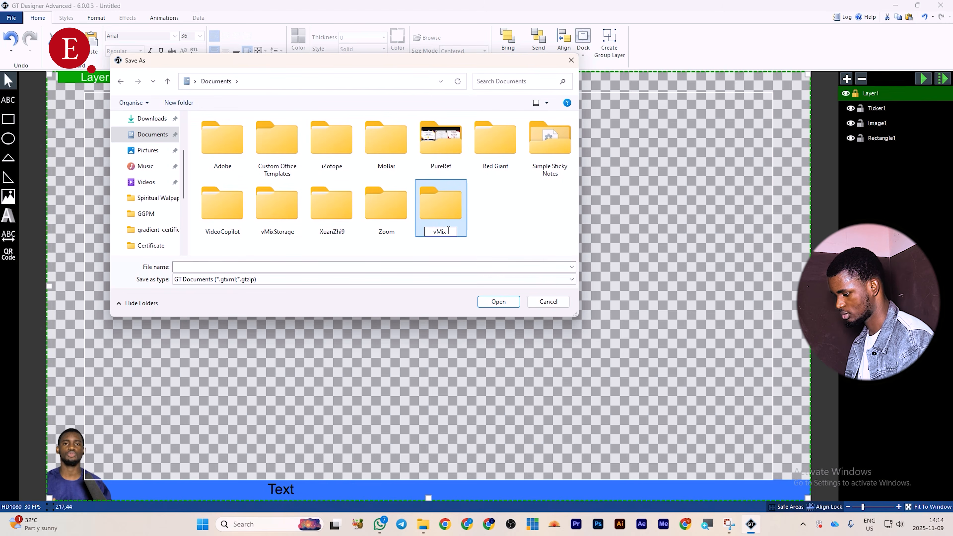
key("Return")
key("Return")
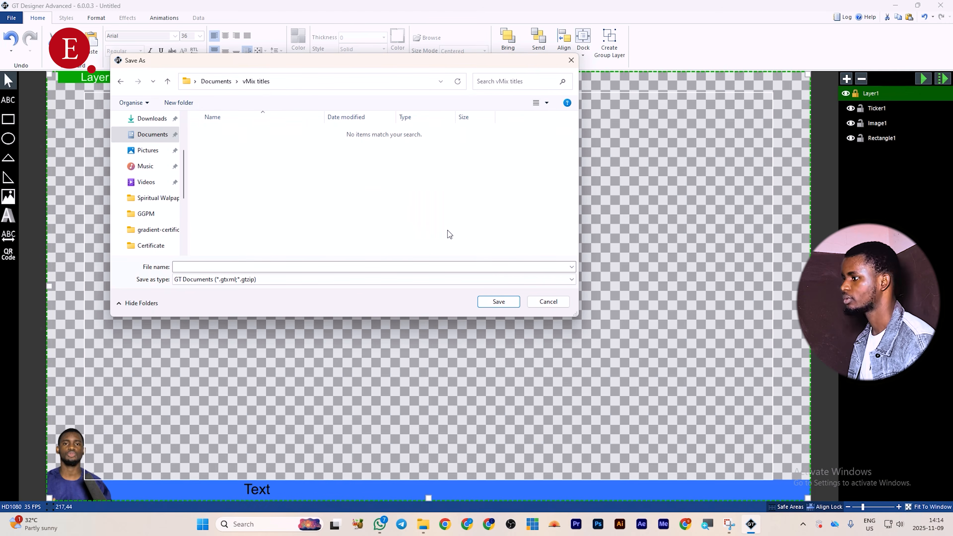
Save the title as Extensiveall ticker in the GT Documents (*.gtxml;*.gtzip) format.
left_click(318, 267)
type("Extensicve")
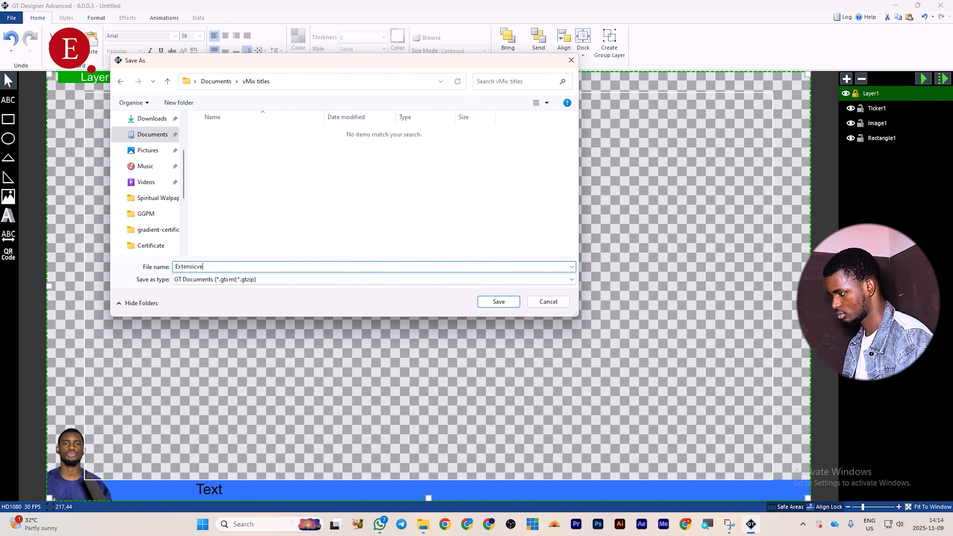
key("BackSpace")
key("BackSpace")
key("BackSpace")
type("veall")
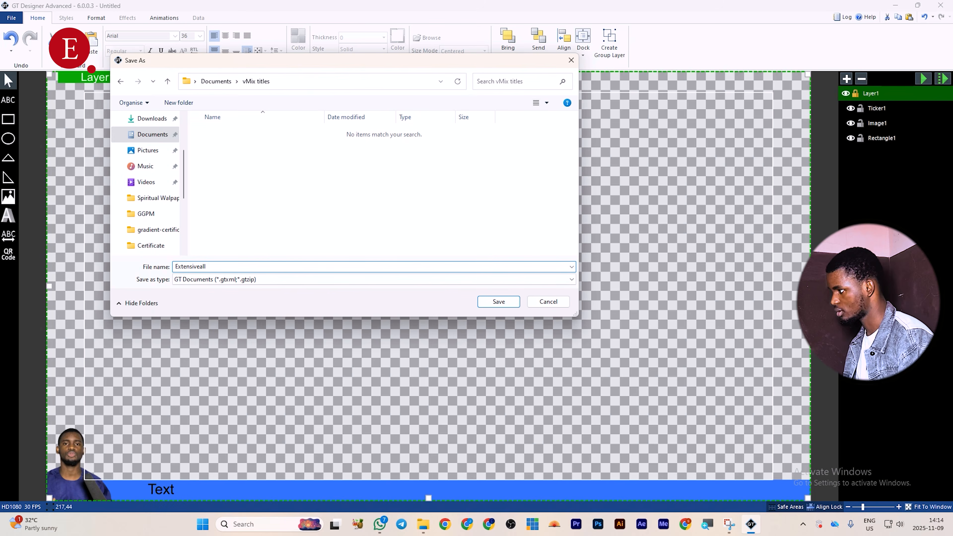
key("BackSpace")
key("BackSpace")
key("BackSpace")
key("BackSpace")
key("BackSpace")
key("BackSpace")
key("BackSpace")
type("ticker")
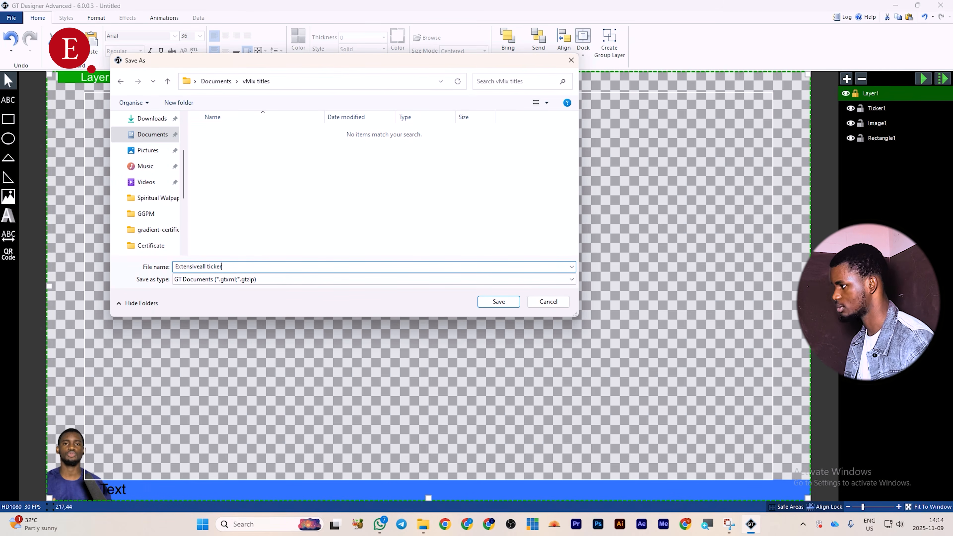
left_click(257, 284)
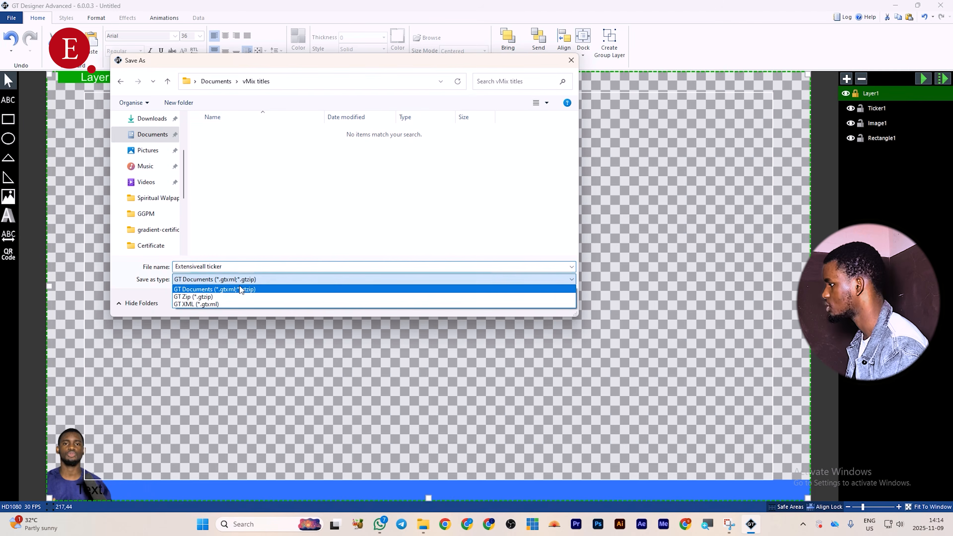
left_click(258, 291)
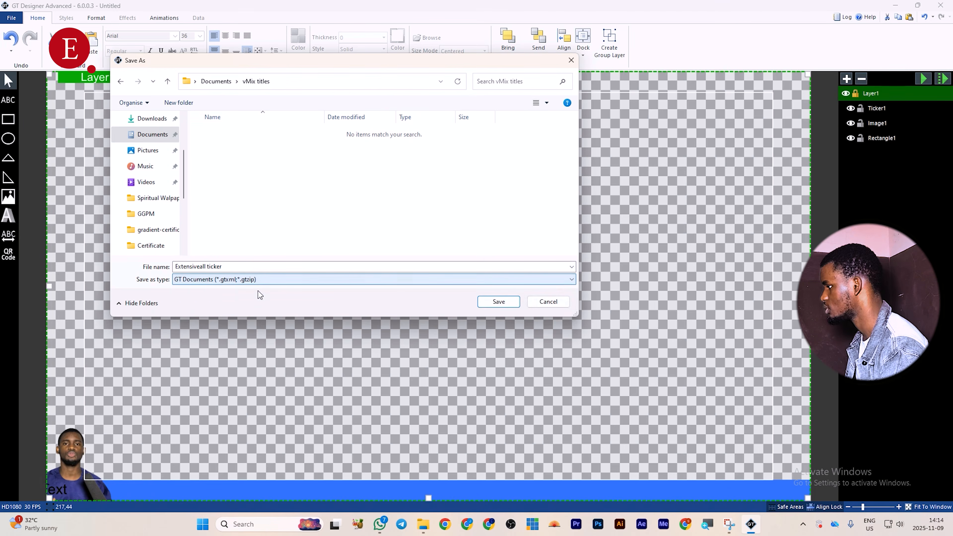
left_click(498, 301)
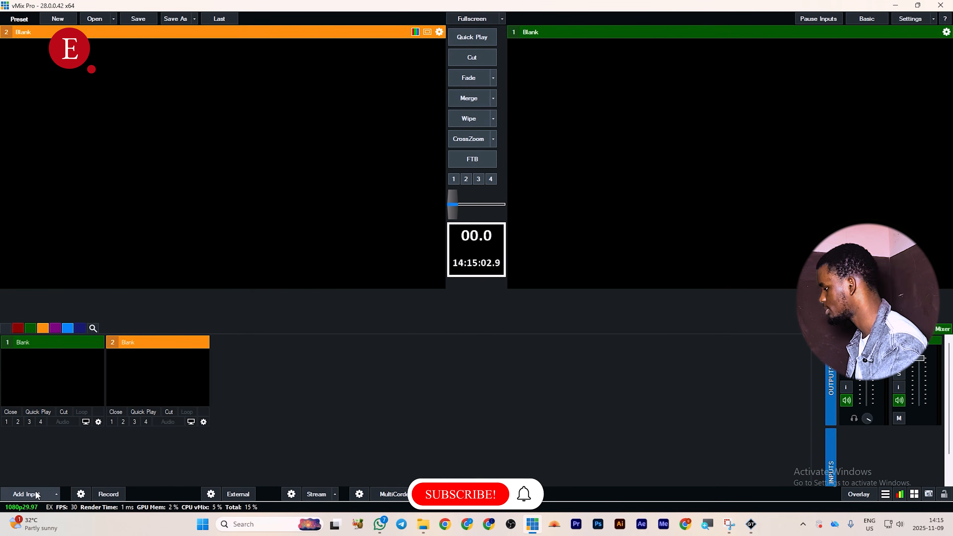
Switch to vMix, start adding a title input and browse to the vMix titles folder in Documents.
left_click(26, 494)
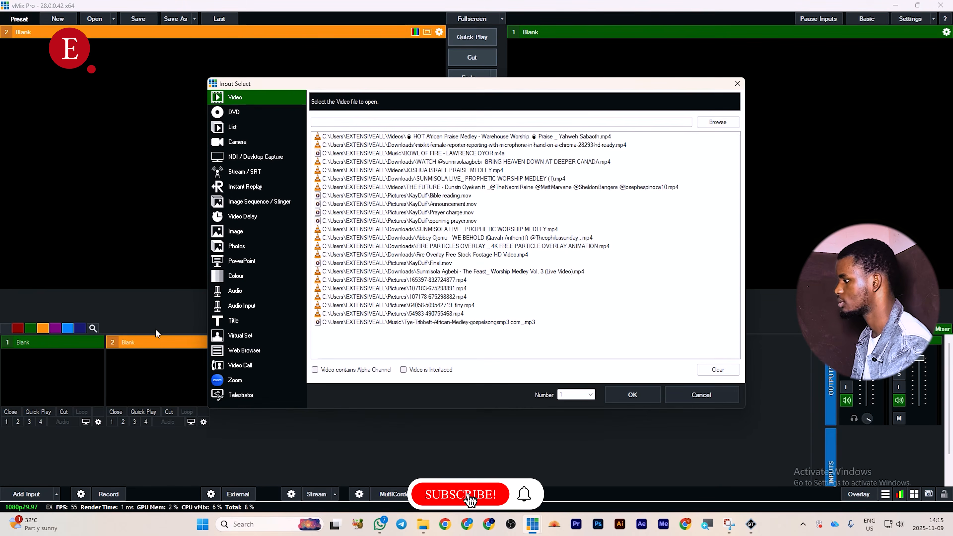
left_click(234, 320)
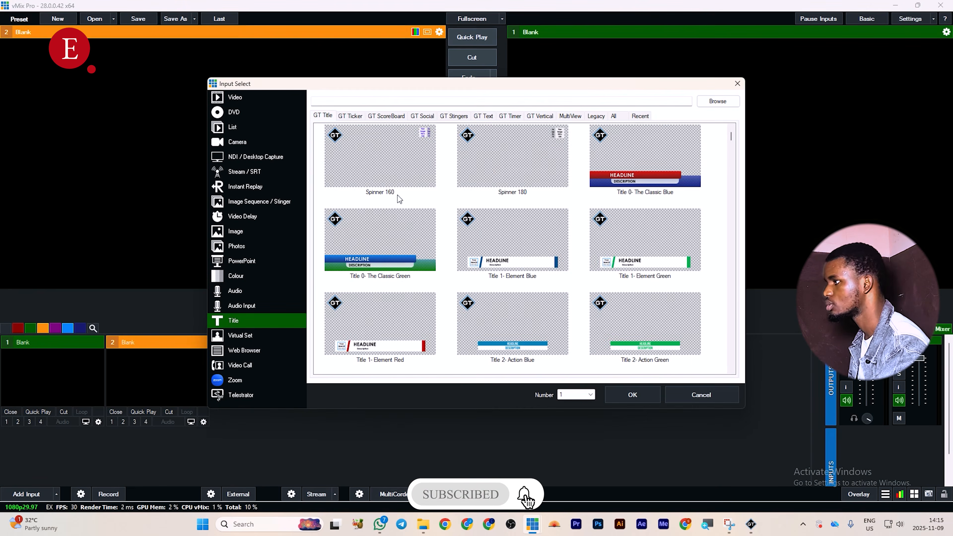
left_click(715, 108)
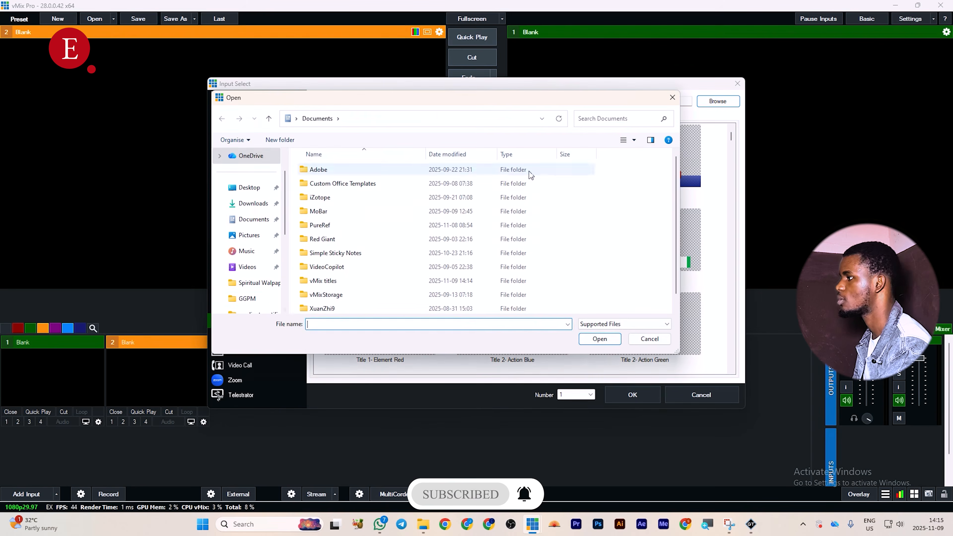
left_click(262, 221)
double_click(379, 252)
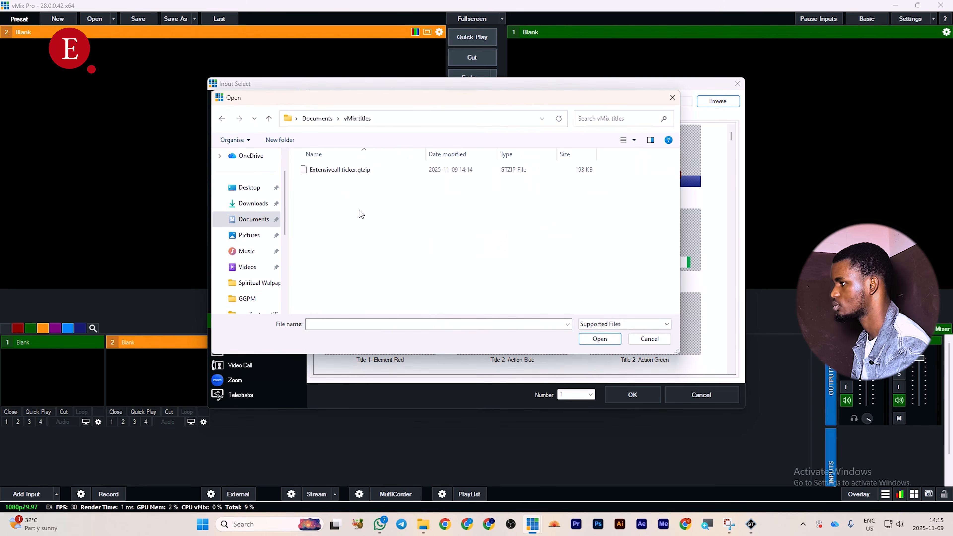
Show the files as large icons, load Extensiveall ticker.gtzip as the title input and close its title editor.
left_click(349, 172)
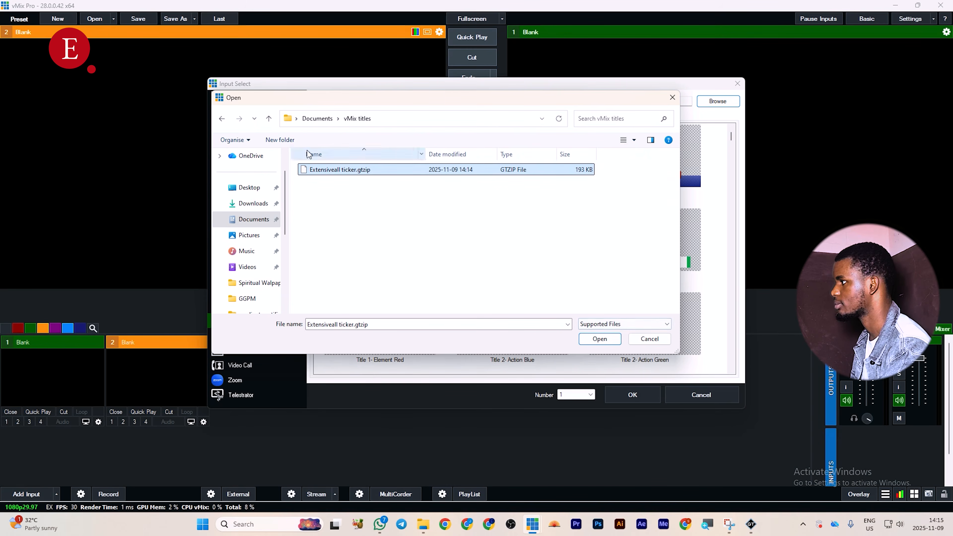
left_click(634, 141)
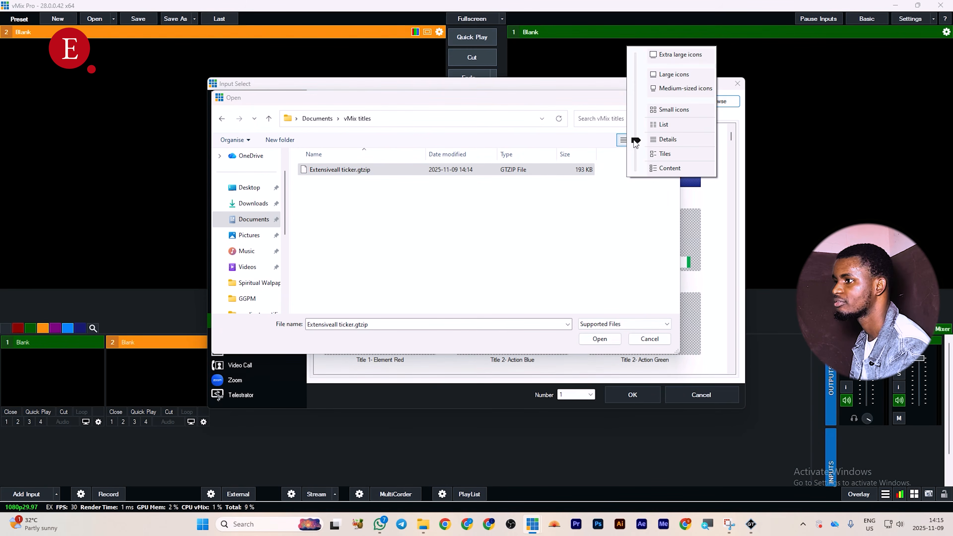
left_click(676, 75)
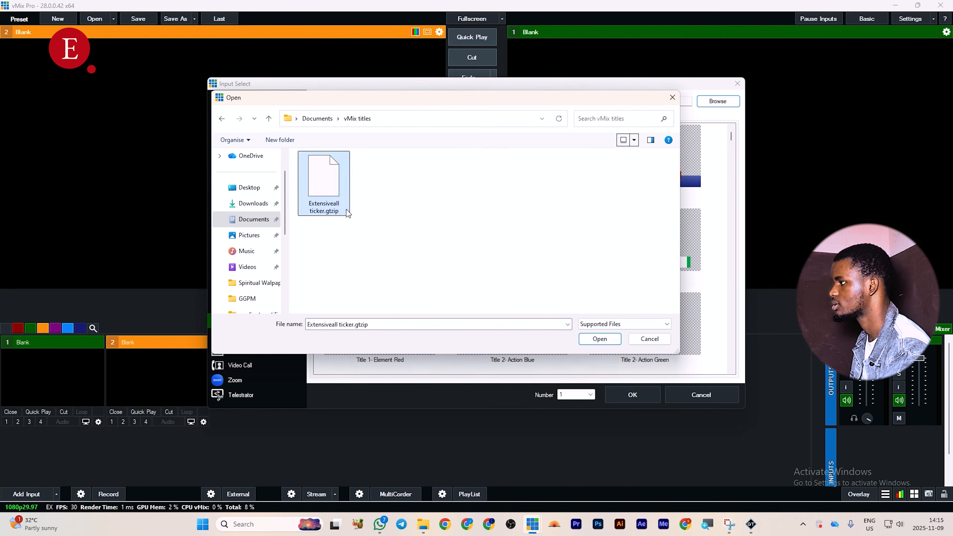
left_click(606, 341)
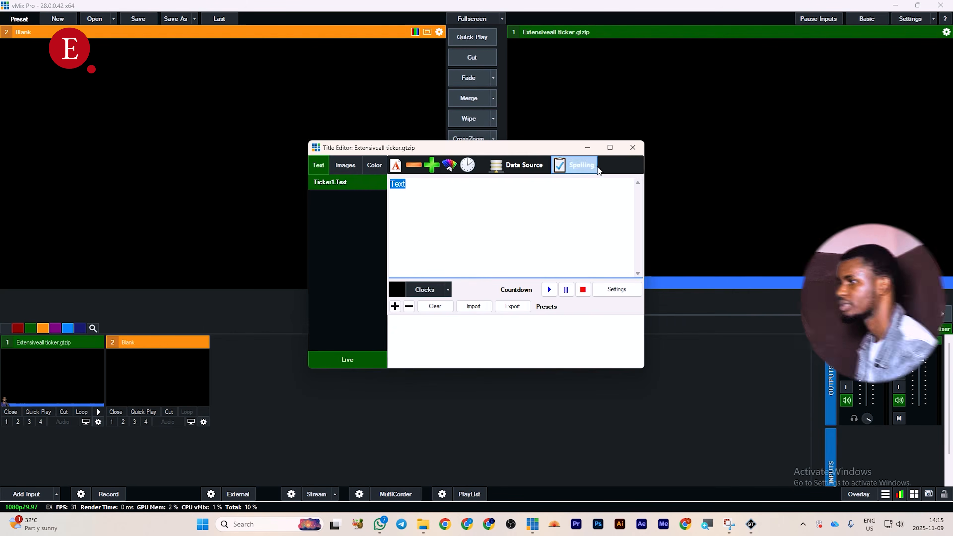
left_click(633, 149)
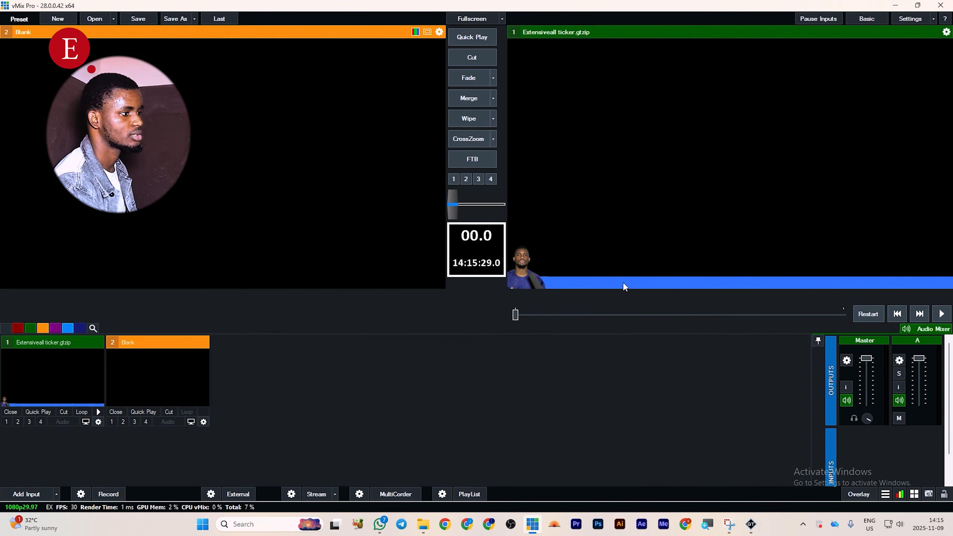
Turn on safe-area guides for the preview from the Extensiveall ticker input's settings, and close the settings.
left_click(97, 421)
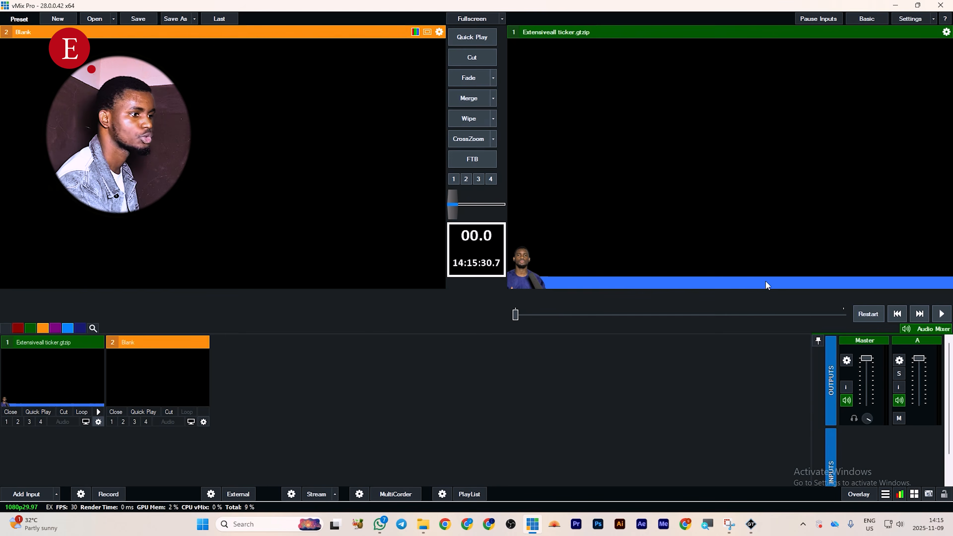
left_click(744, 282)
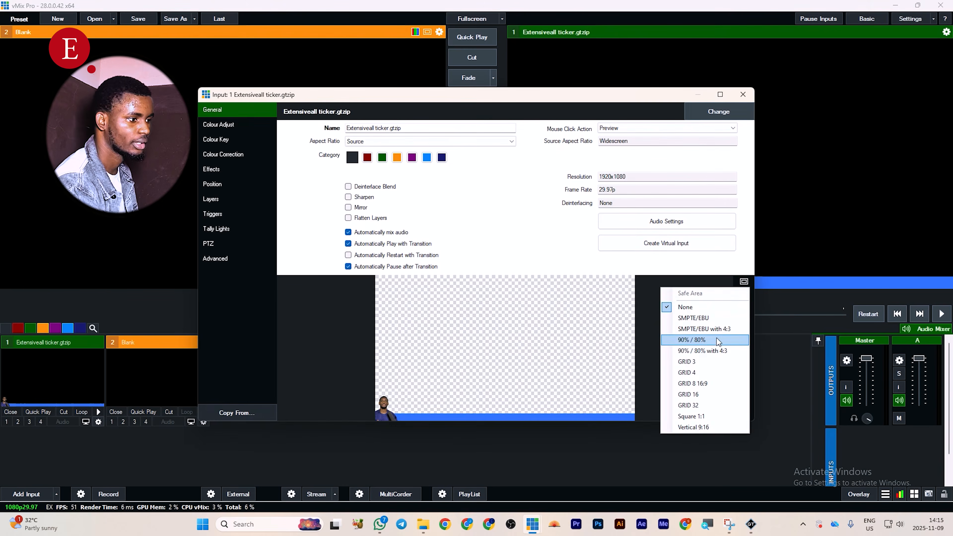
left_click(698, 323)
left_click(741, 94)
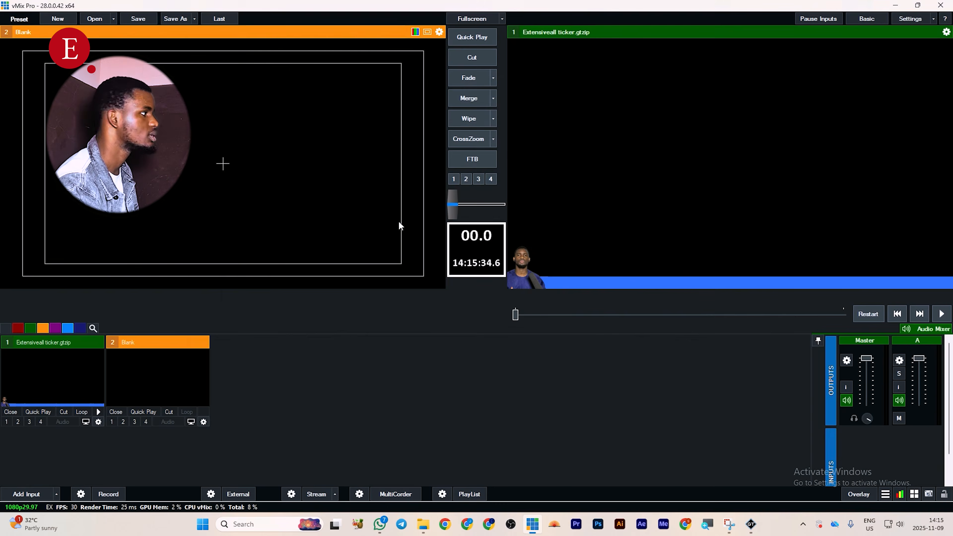
Send the Extensiveall ticker input to the preview, start its playback and enable looping.
left_click(45, 369)
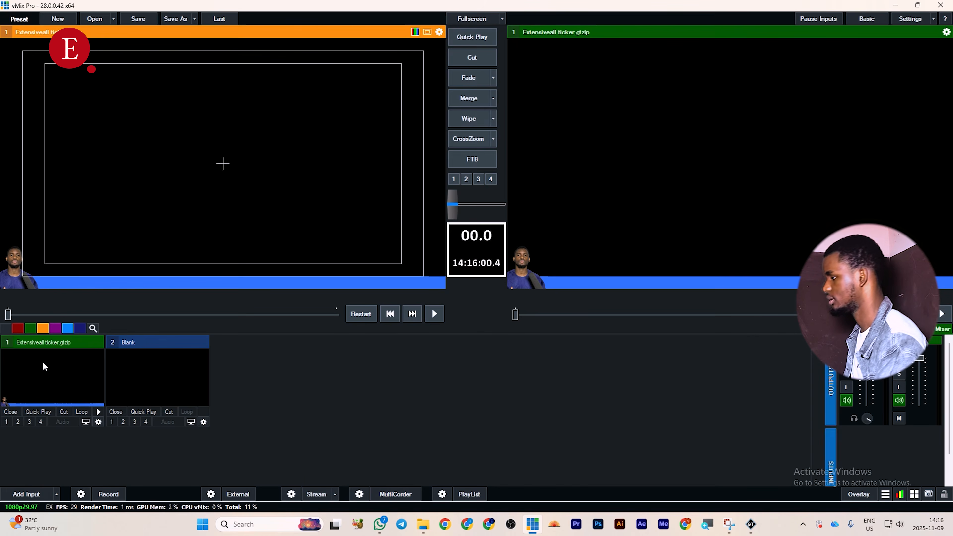
left_click(98, 412)
left_click(83, 413)
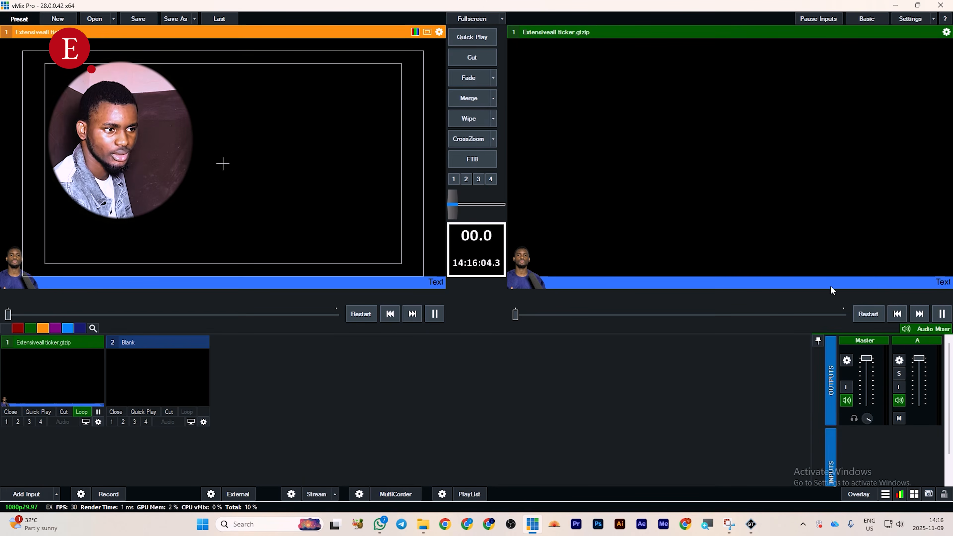
Replace the ticker's text with "This is Extensiveall Production, ploease everyone remain seated while the program starts" in the title editor.
right_click(33, 376)
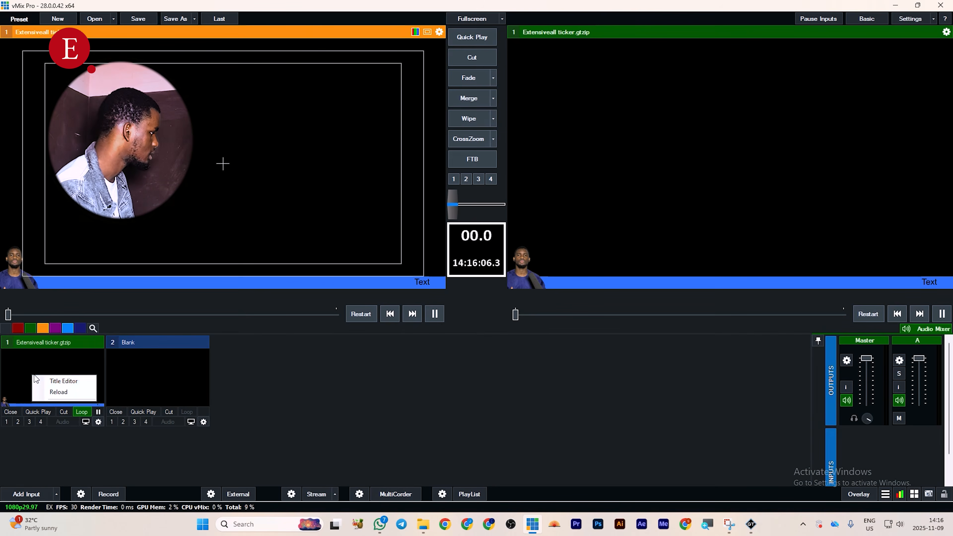
left_click(63, 382)
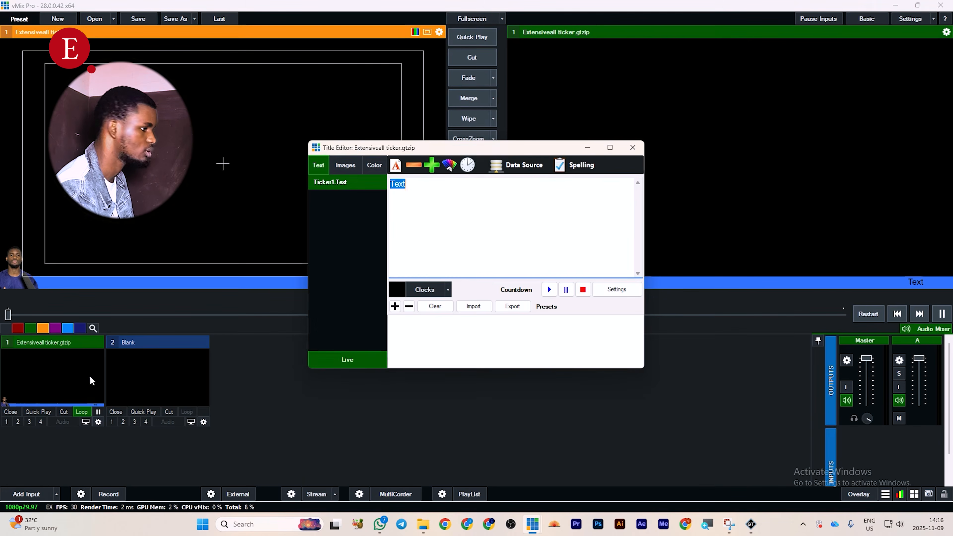
left_click_drag(427, 151, 274, 147)
type("This is extensiveall")
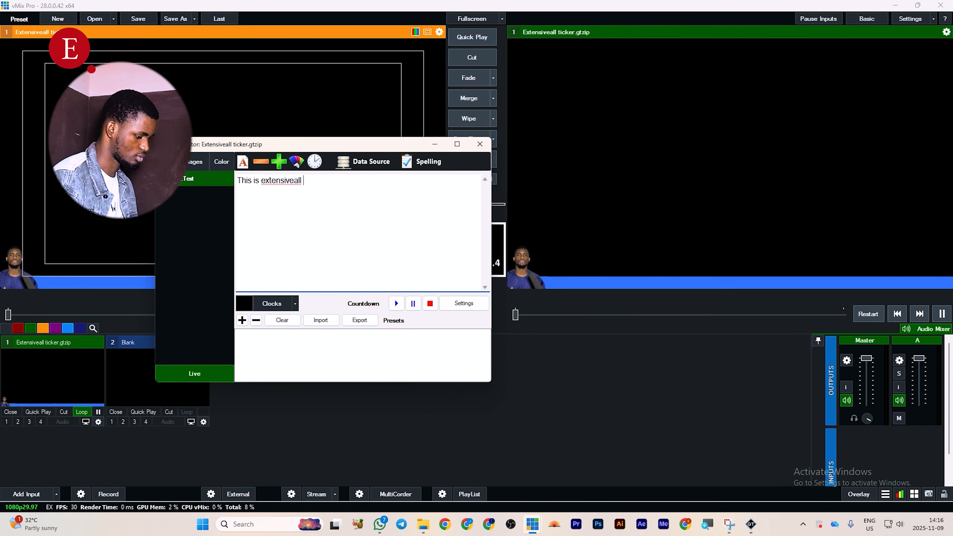
type(" Production")
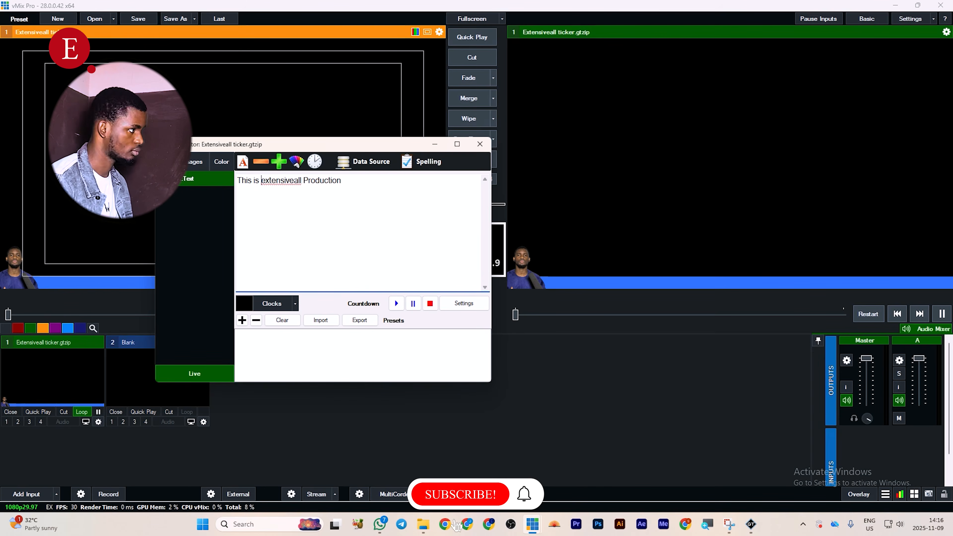
key("Delete")
type("Extensiveall Production, ploease everyo")
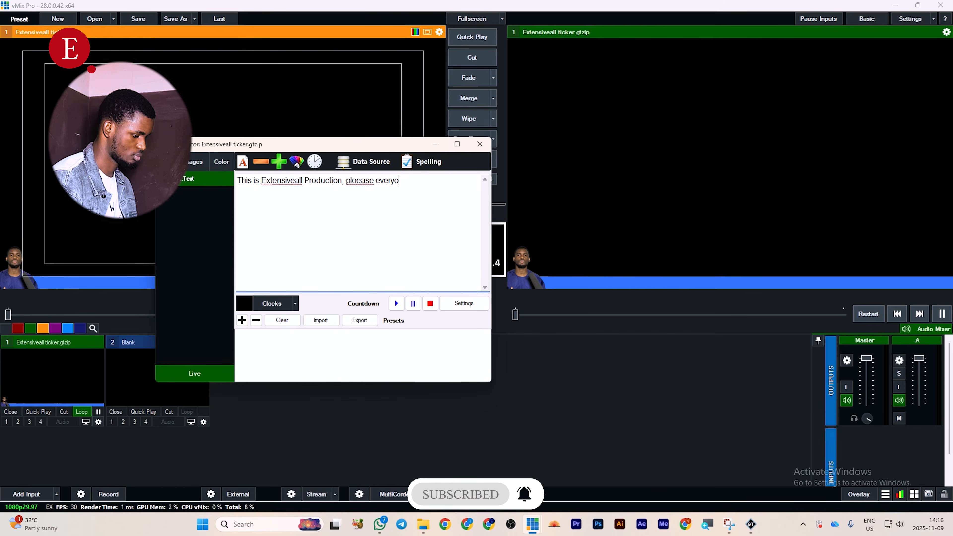
type("ne remain seated while the program starts")
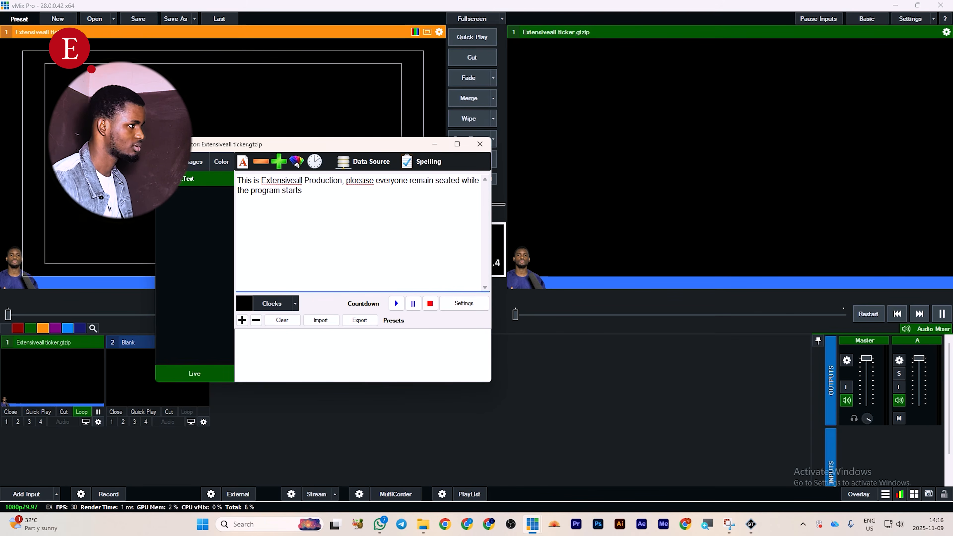
Correct "ploease" to "please", end the ticker text with "..." and set the text colour to yellow.
key("BackSpace")
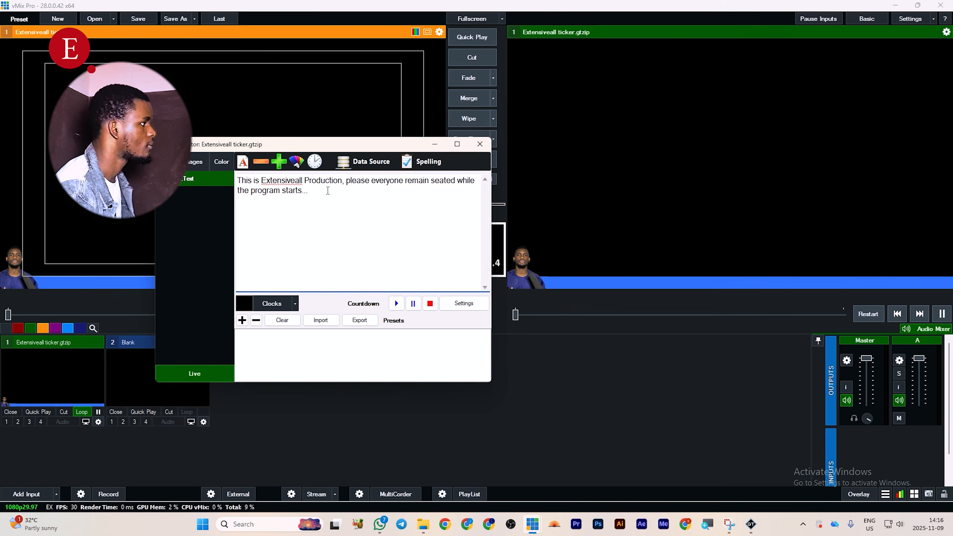
left_click(297, 162)
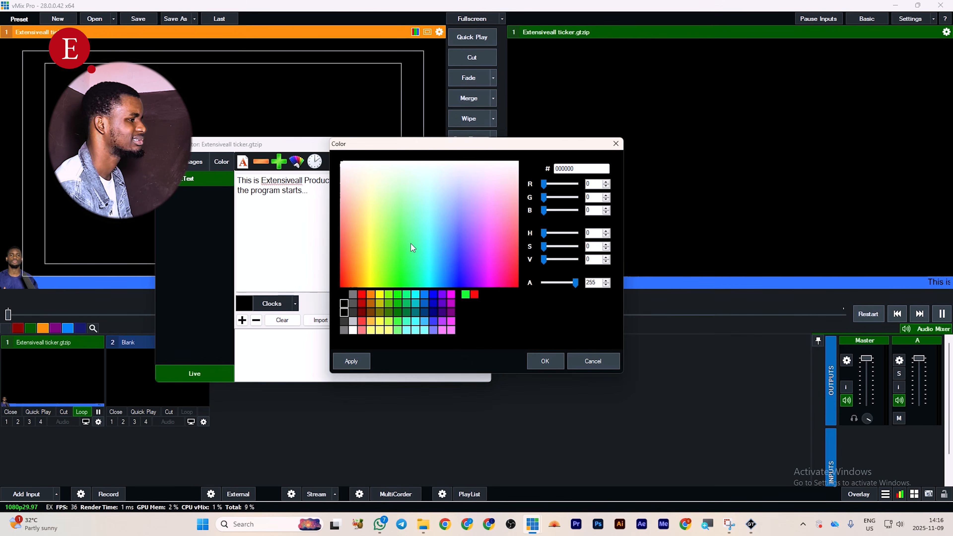
left_click(382, 235)
left_click(369, 243)
left_click(380, 297)
left_click(546, 361)
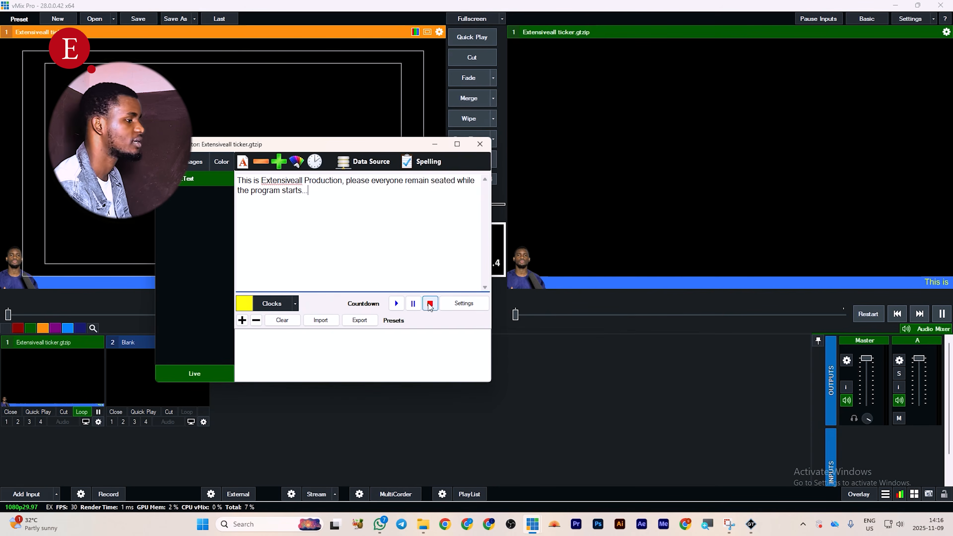
Set the ticker's scrolling speed to 5, keeping direction Left and type Replace.
left_click(315, 161)
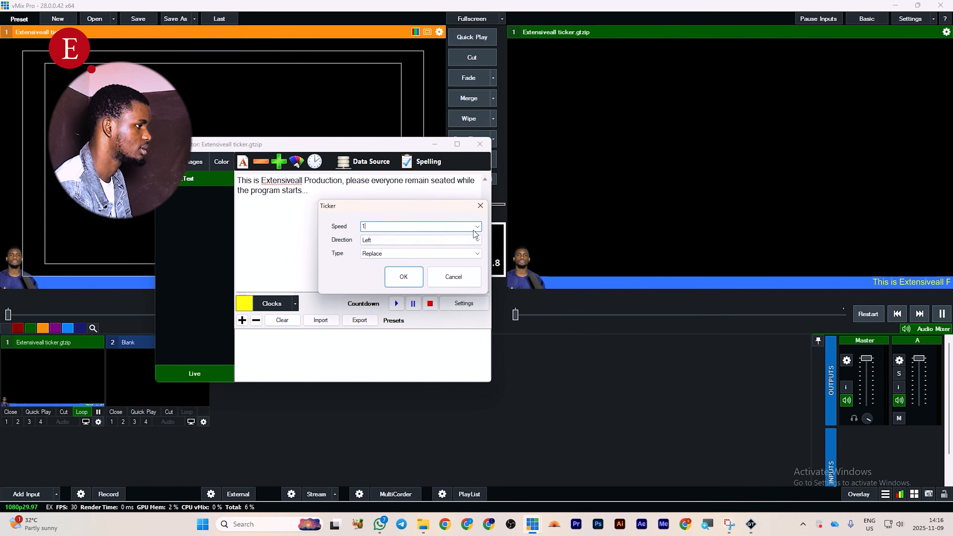
left_click(478, 227)
left_click(426, 267)
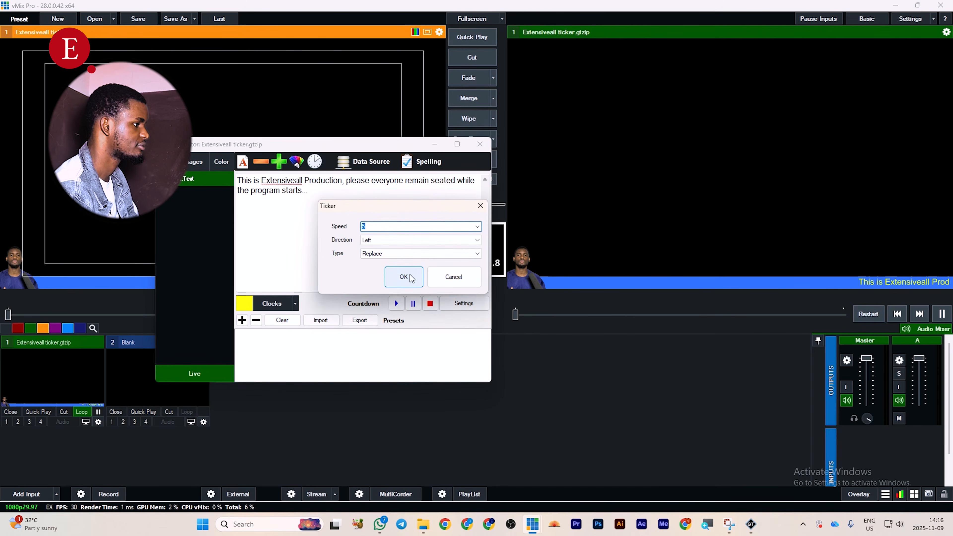
left_click(401, 276)
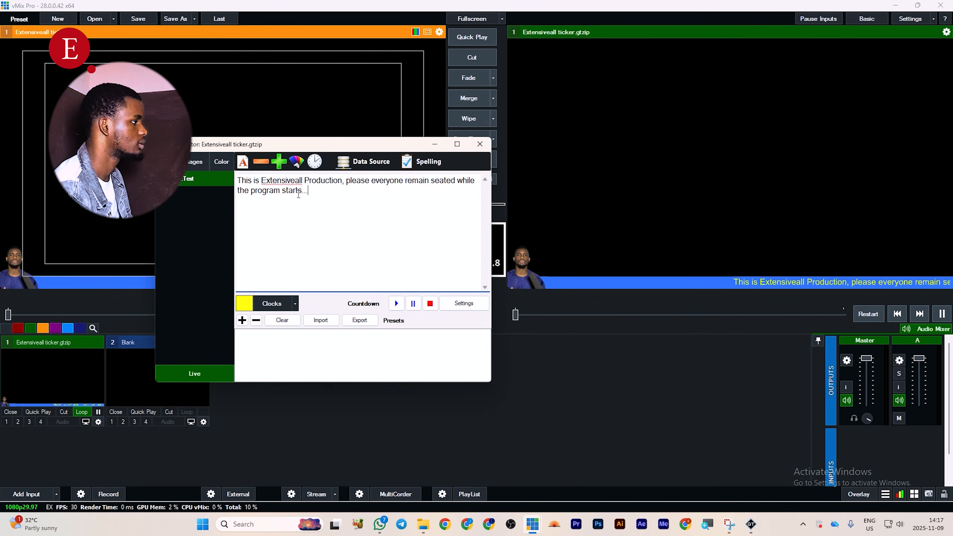
Capitalise the word "please" after the comma in the ticker text.
left_click(347, 180)
key("BackSpace")
type("P")
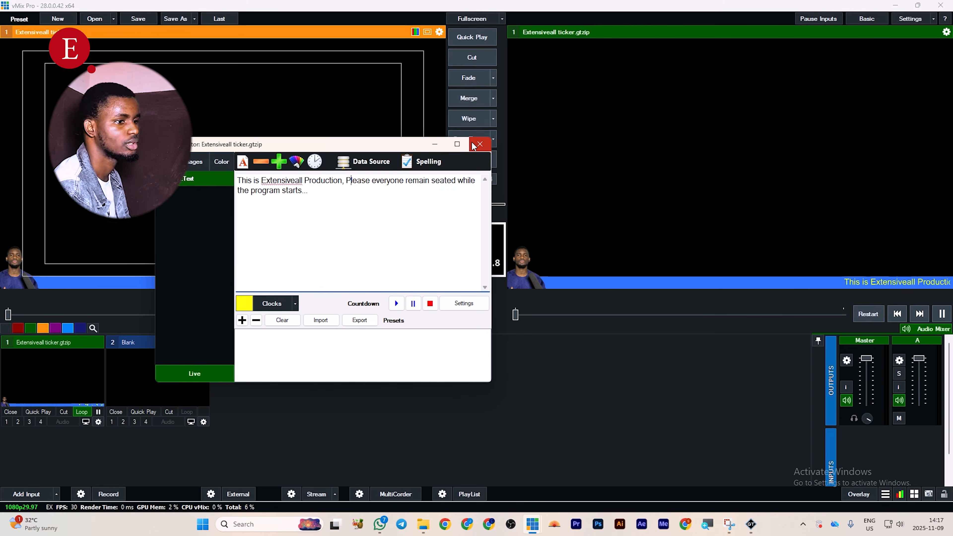
Check the ticker's Image1.Source and its file browser without picking a new image, and close the title editor.
left_click(193, 162)
left_click(267, 302)
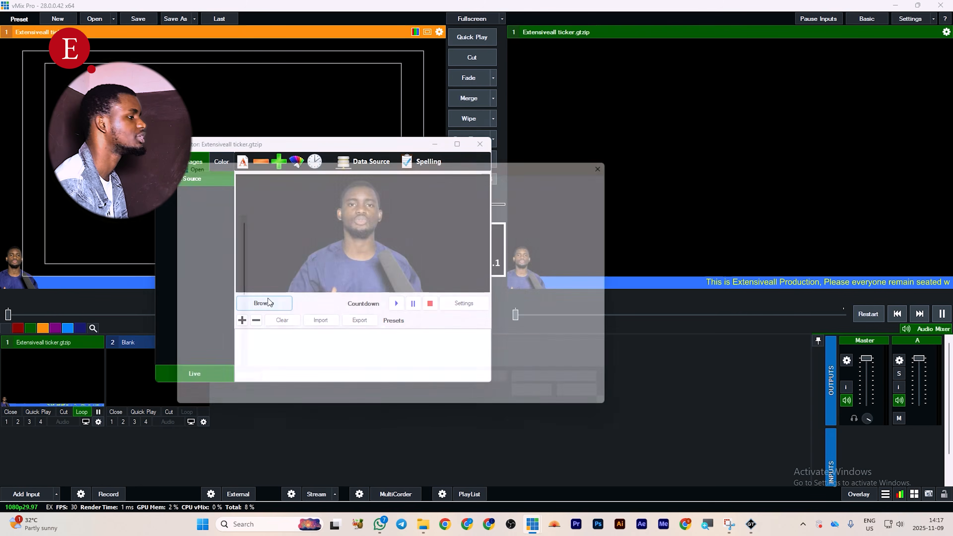
key("Return")
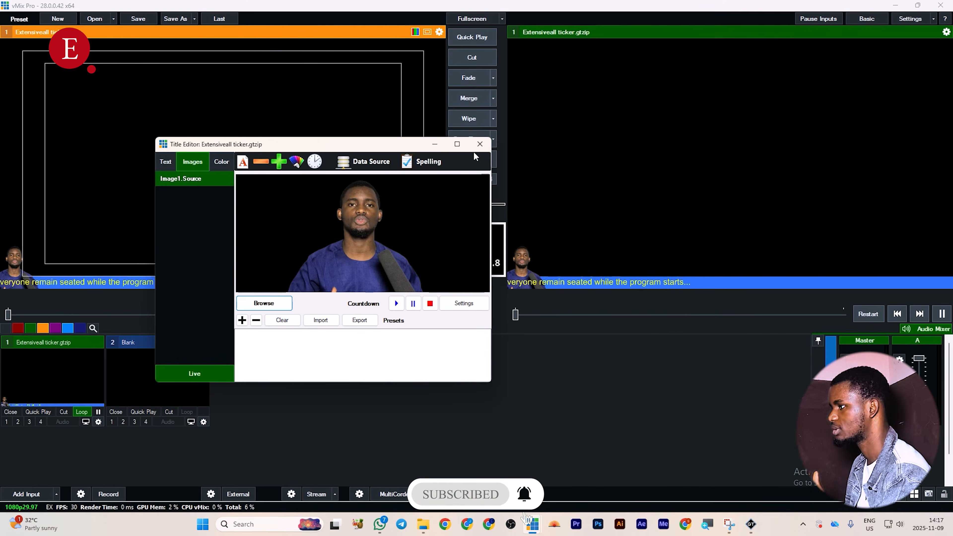
left_click(480, 143)
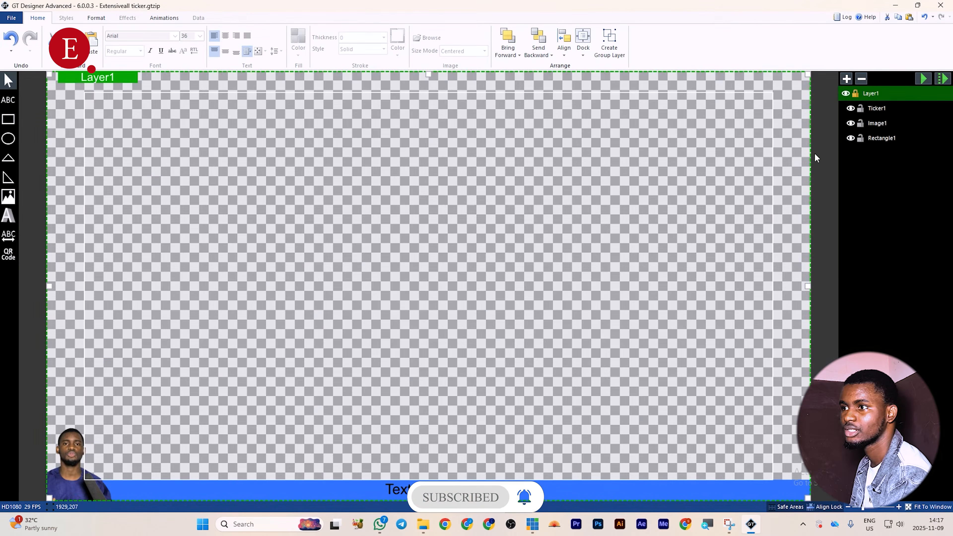
In GT Designer, move Ticker1 below Image1 in the layer order and save over Extensiveall ticker.gtzip.
left_click(875, 108)
left_click_drag(872, 110, 872, 127)
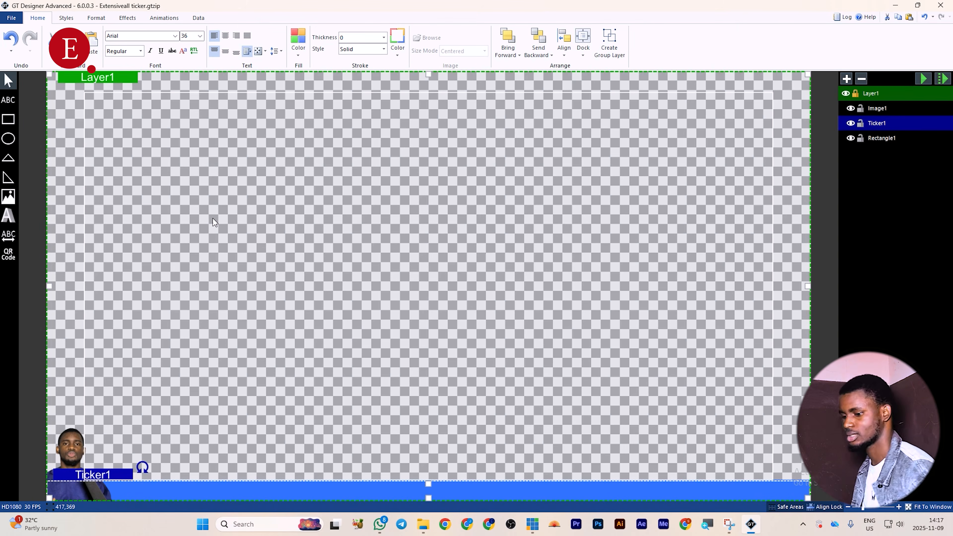
left_click(19, 17)
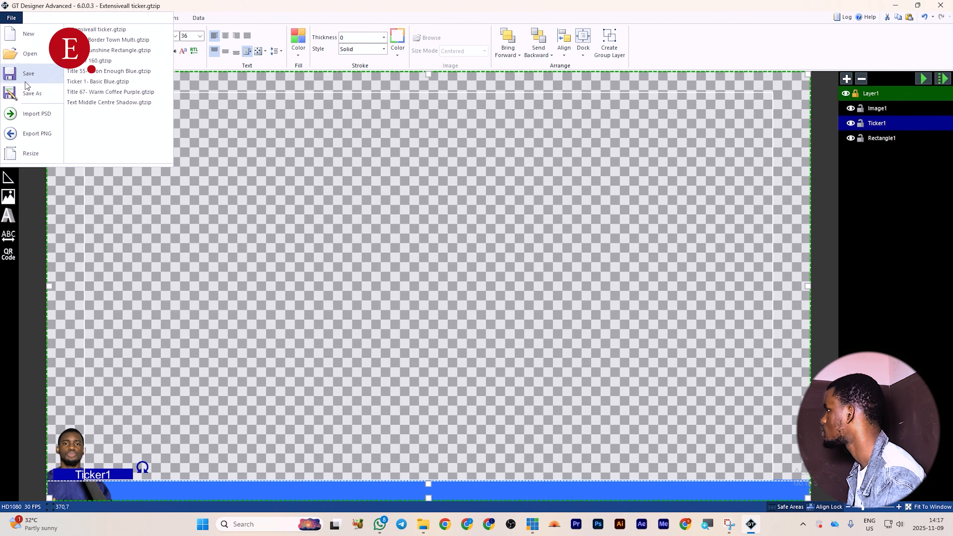
left_click(30, 94)
left_click(210, 146)
left_click(499, 302)
left_click(505, 263)
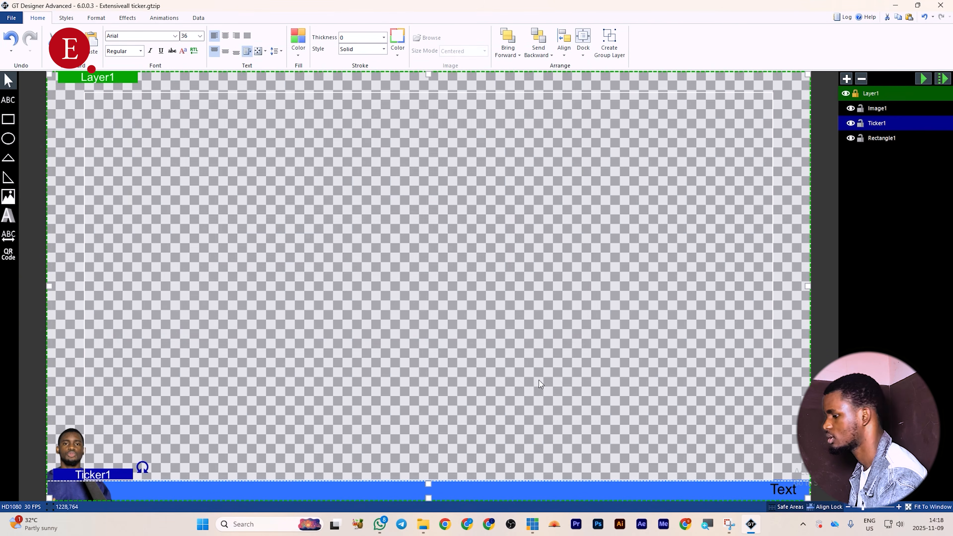
Switch to vMix and reload the Extensiveall ticker input.
left_click(533, 524)
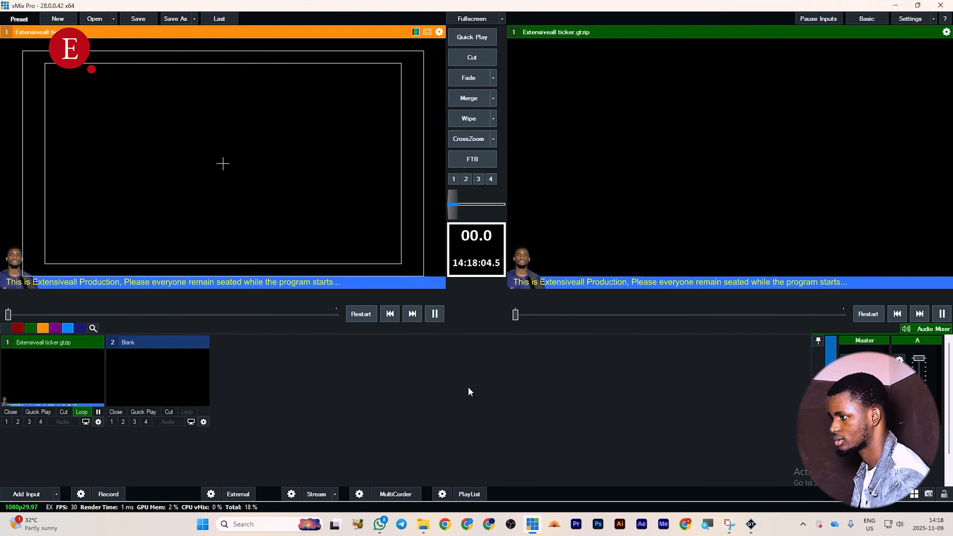
right_click(97, 378)
left_click(112, 386)
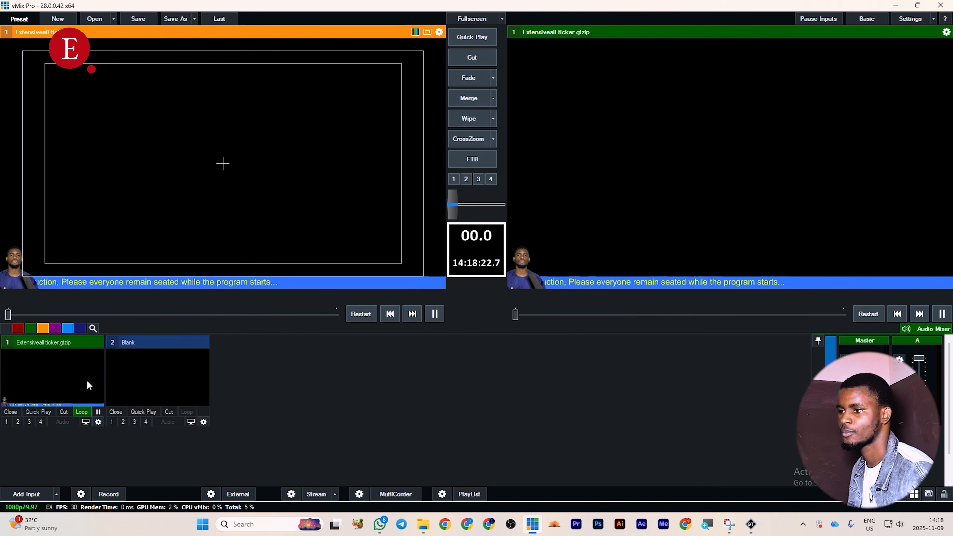
Replace the ticker's Image1.Source with P27_XE54Isc-HD from the Pictures folder in the title editor, and close the editor.
right_click(89, 370)
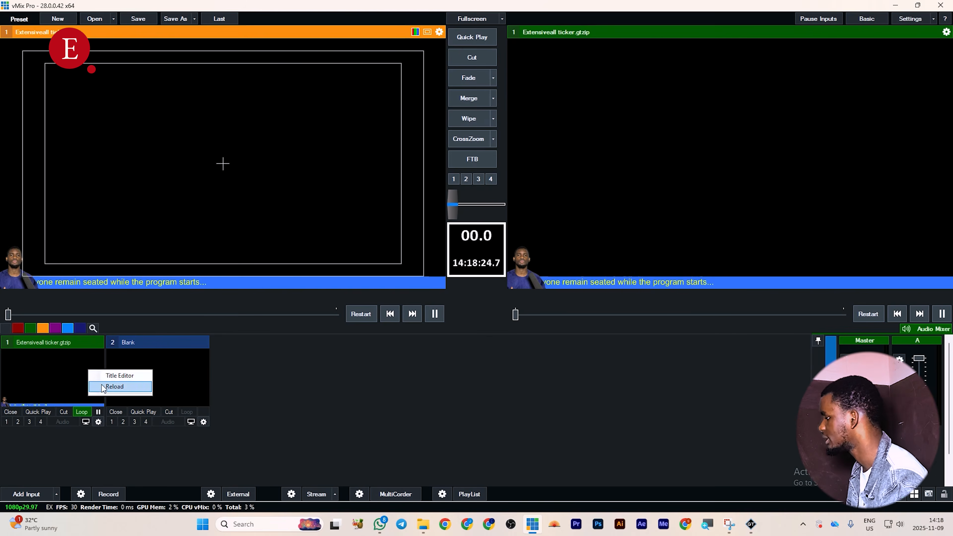
left_click(119, 376)
left_click(346, 168)
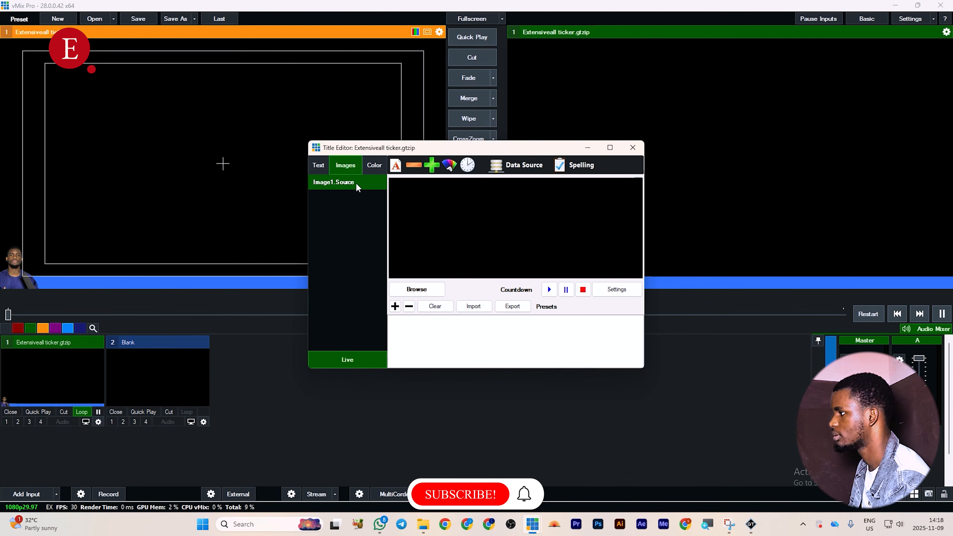
left_click(415, 289)
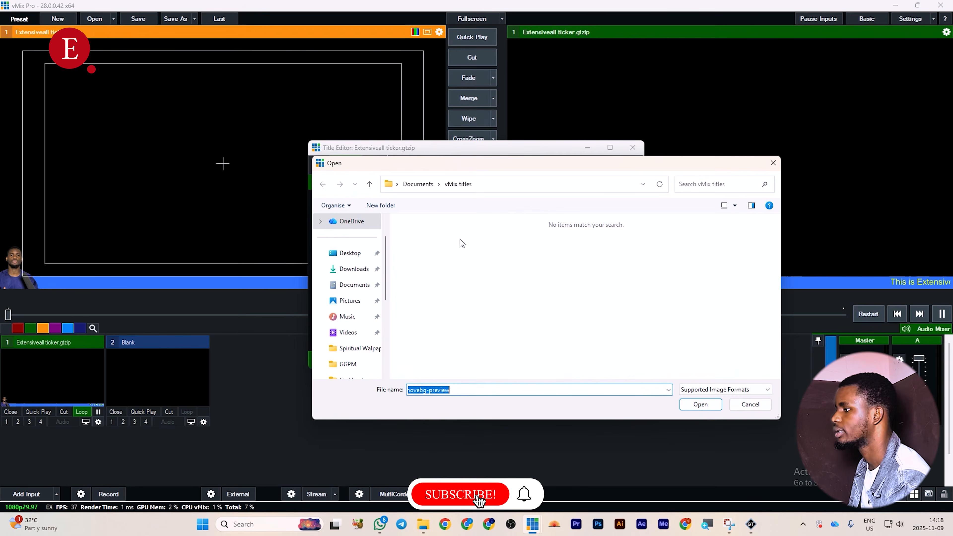
left_click(349, 301)
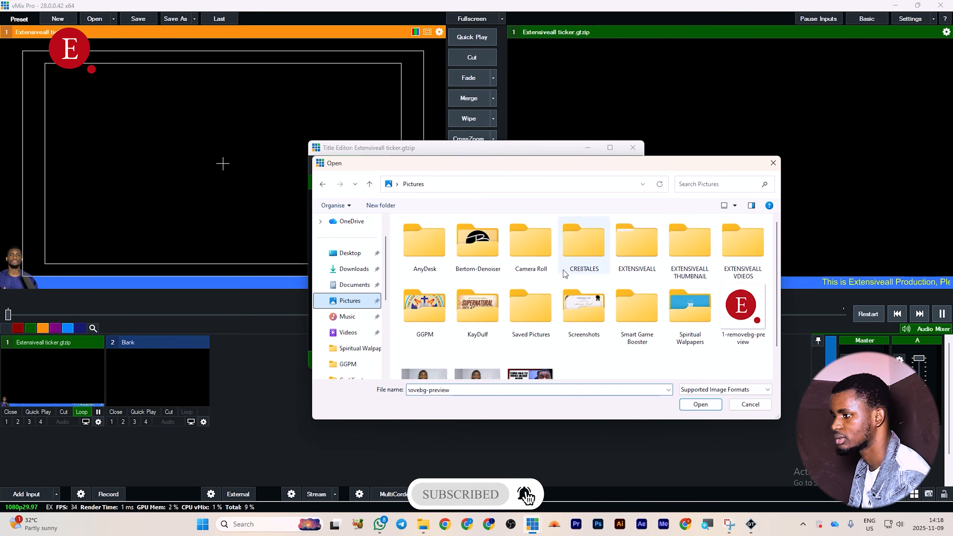
scroll(530, 338, "down", 2)
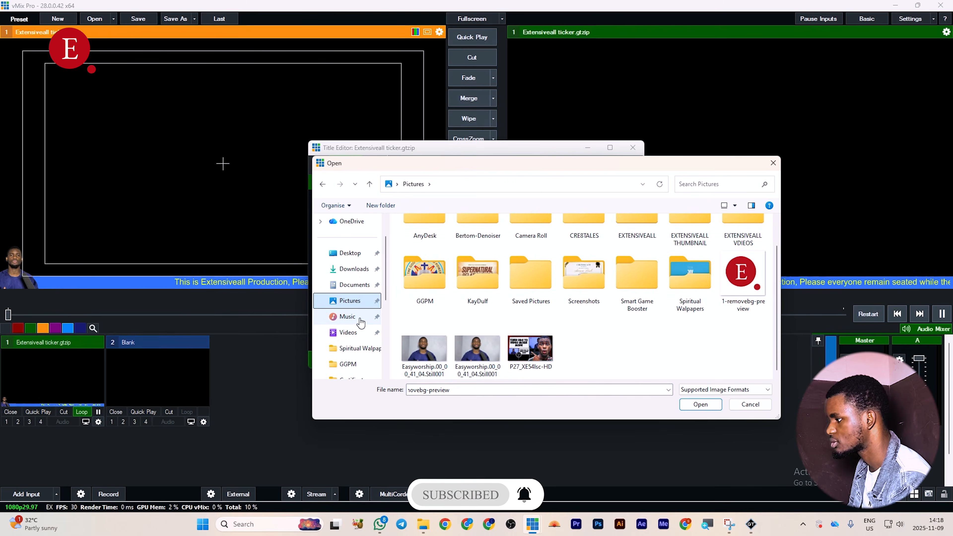
left_click(347, 316)
left_click(350, 300)
scroll(536, 365, "down", 1)
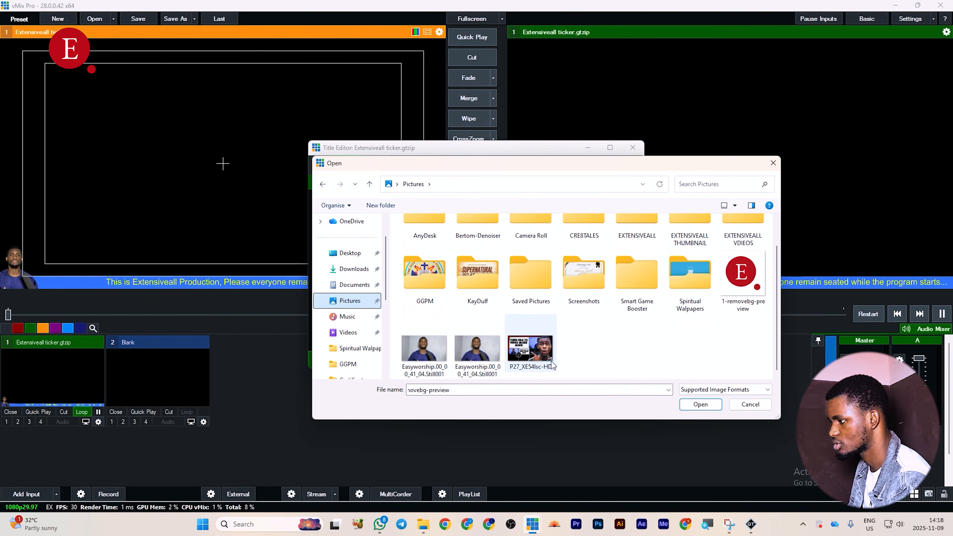
left_click(536, 353)
left_click(697, 404)
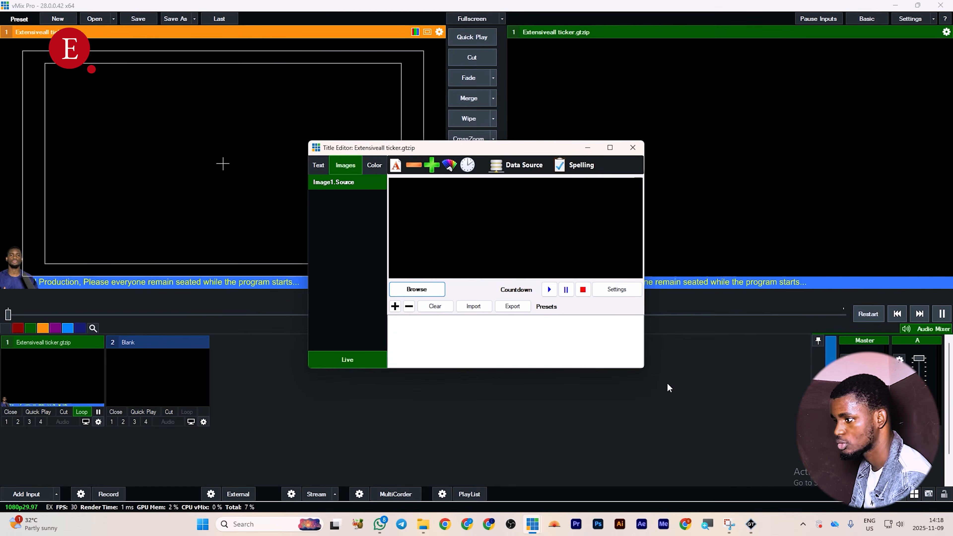
left_click(595, 152)
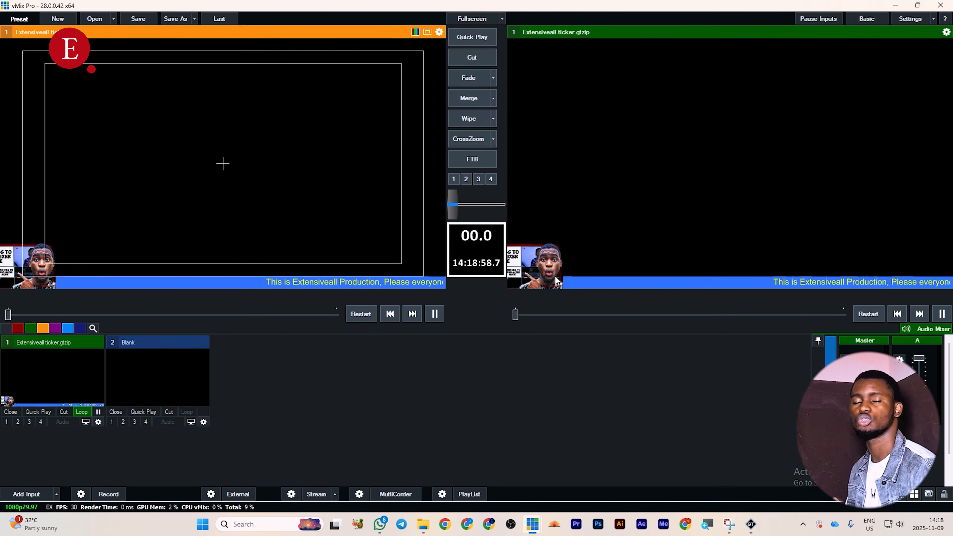
Review the text, colour and image sections of the Extensiveall ticker in the title editor, and close it.
right_click(66, 375)
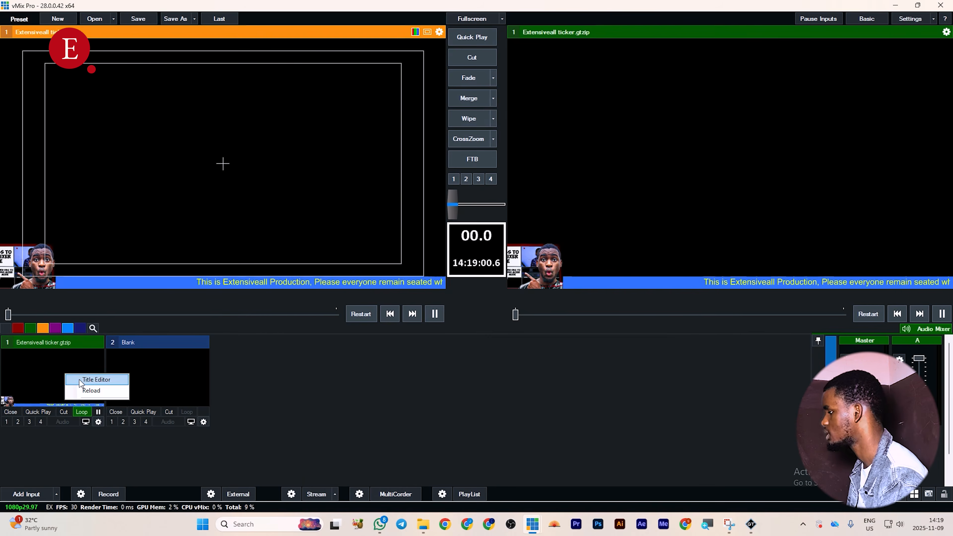
left_click(94, 379)
left_click(333, 168)
left_click(319, 164)
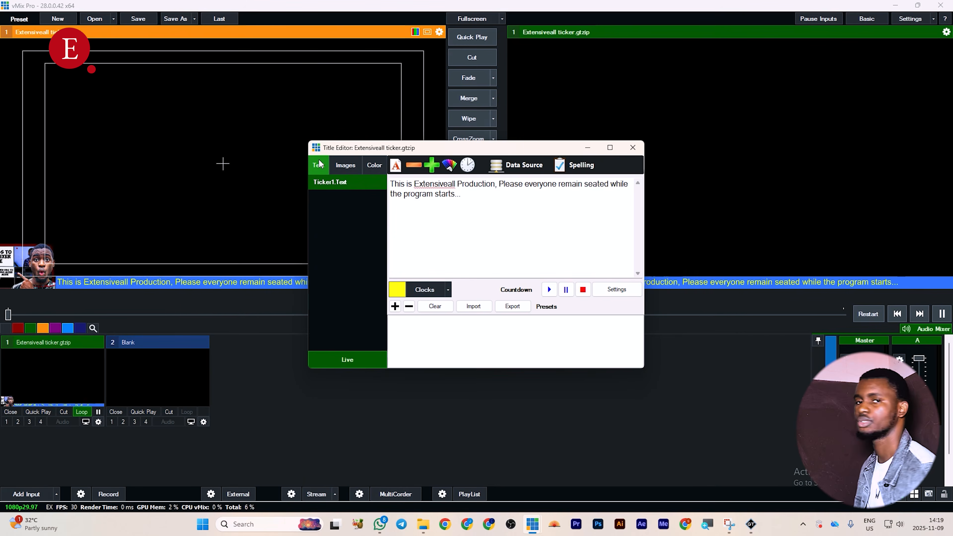
left_click(505, 209)
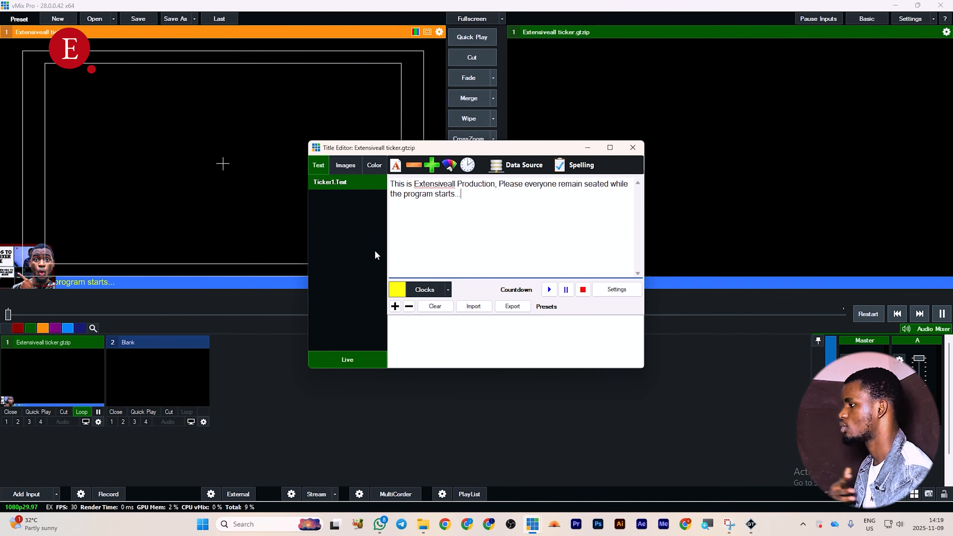
left_click(376, 165)
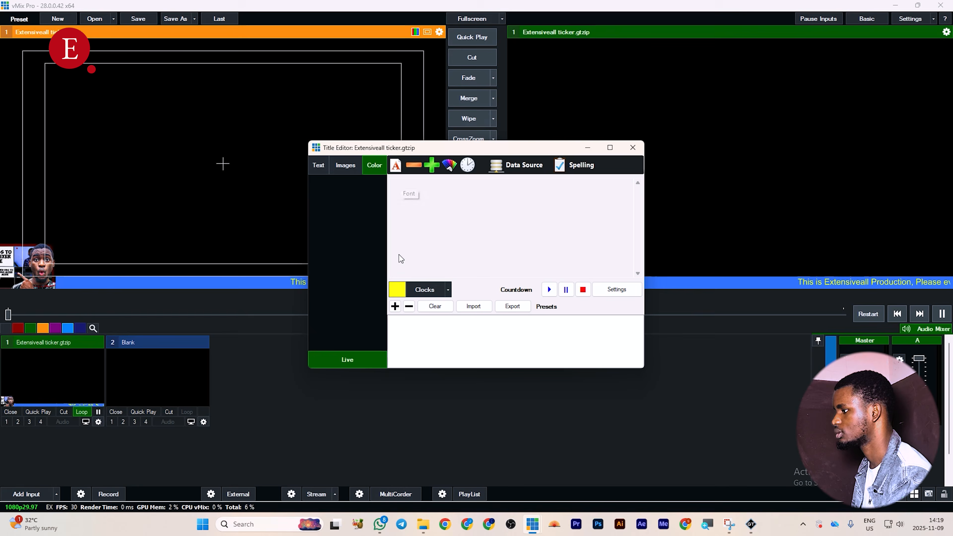
left_click(345, 165)
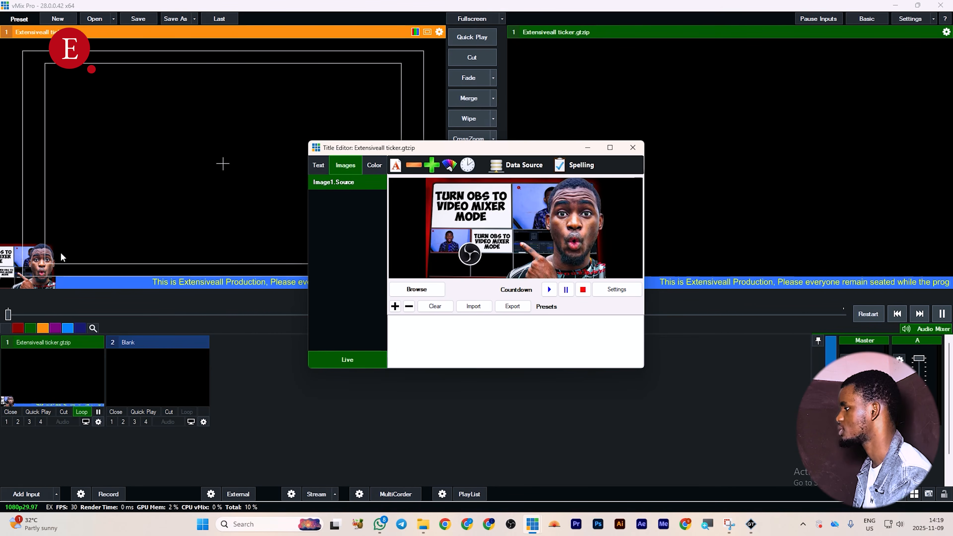
left_click(318, 165)
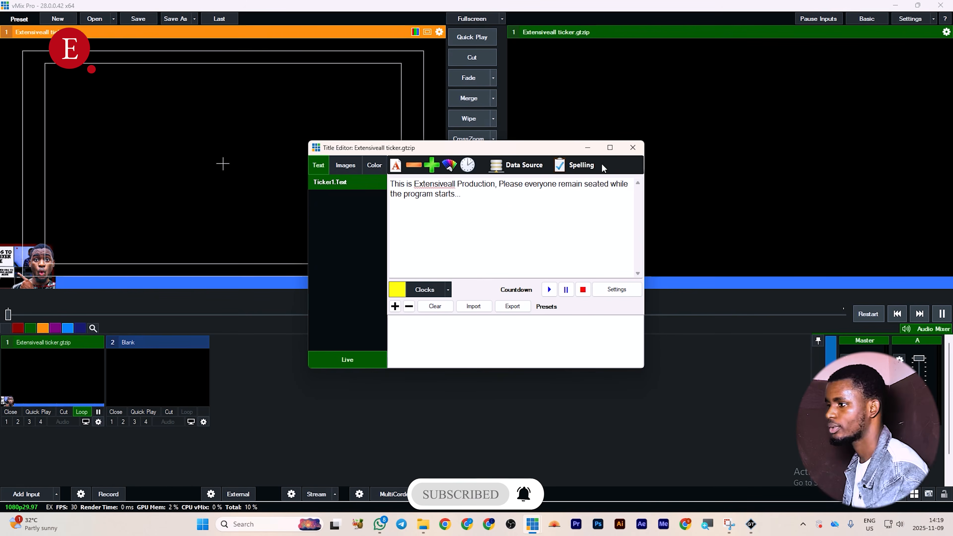
left_click(633, 148)
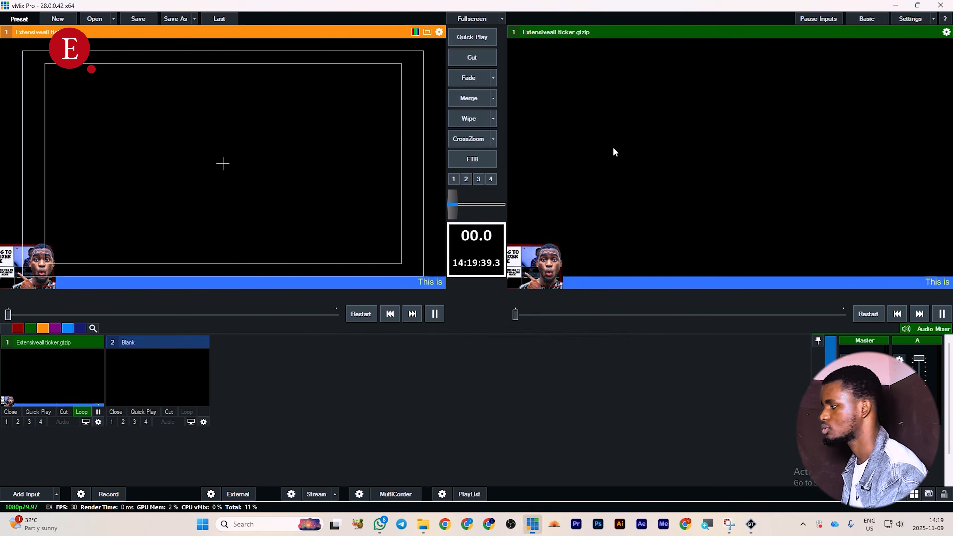
Remove the Extensiveall ticker input from vMix and start a new blank title in GT Designer.
left_click(11, 412)
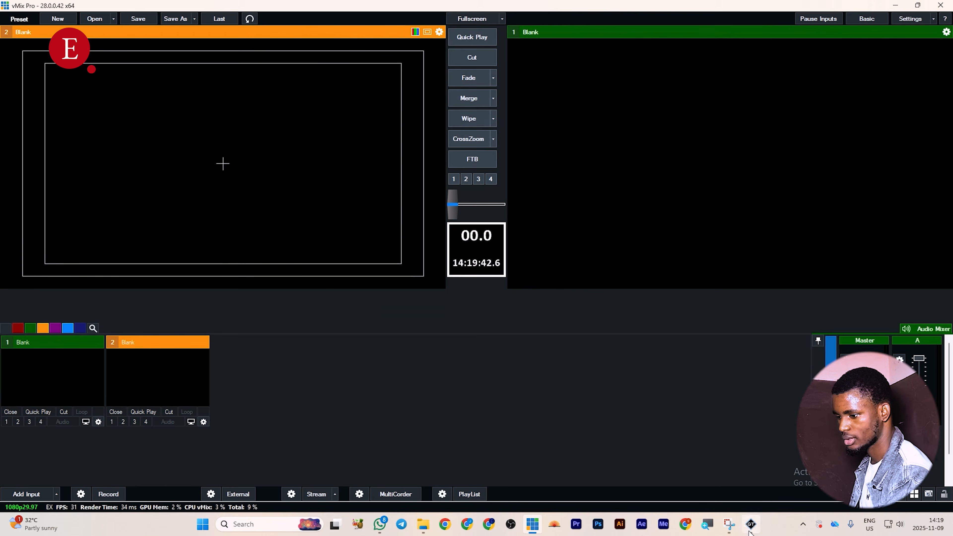
left_click(749, 528)
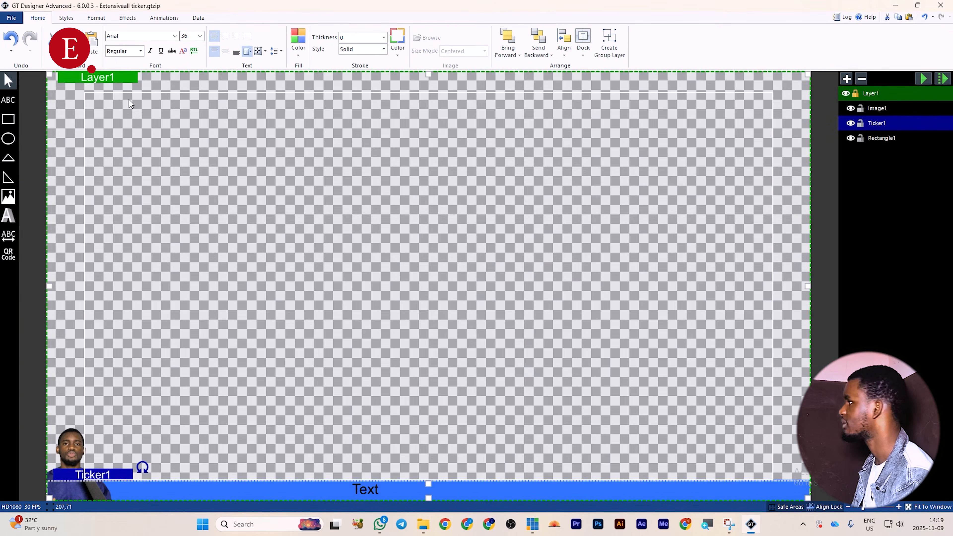
left_click(12, 18)
left_click(37, 50)
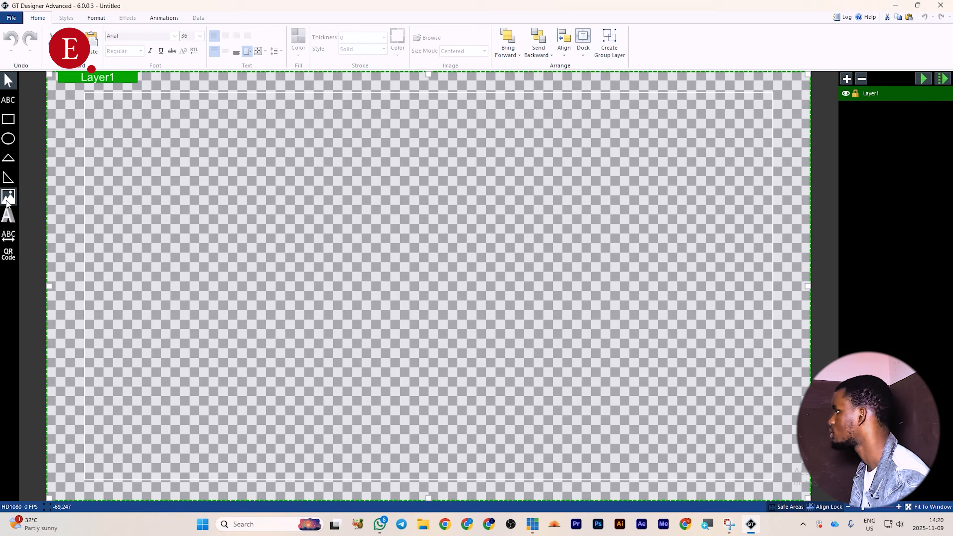
Insert the GGPM logo with removed background from the Pictures > GGPM folder into the blank title.
left_click(108, 149)
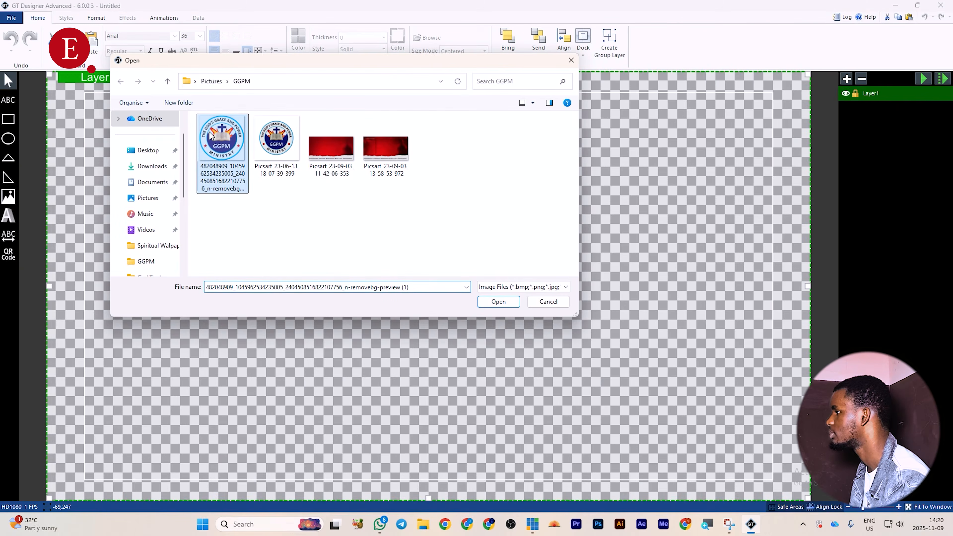
double_click(210, 136)
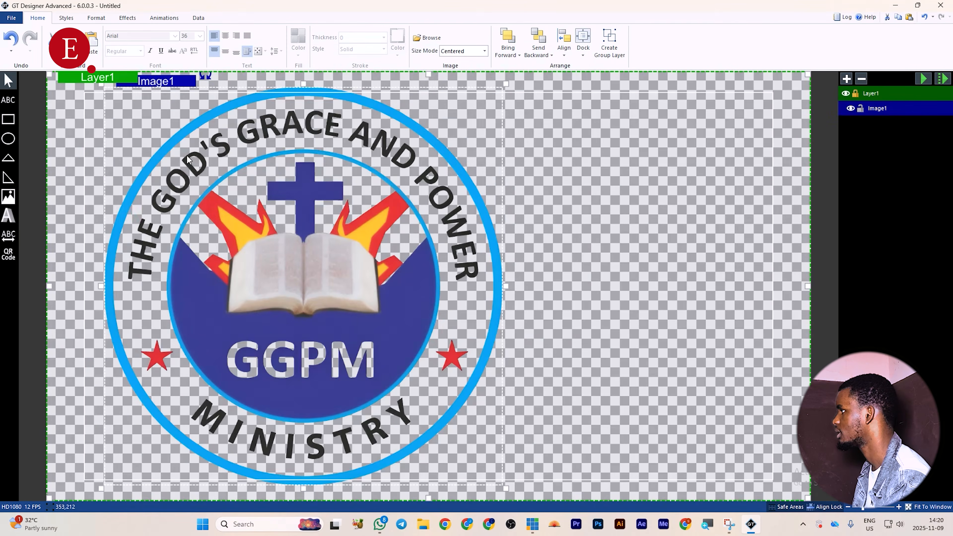
Scale the GGPM logo down to roughly half its size and place it left of the canvas centre.
left_click_drag(98, 85, 283, 248)
left_click_drag(363, 310, 286, 245)
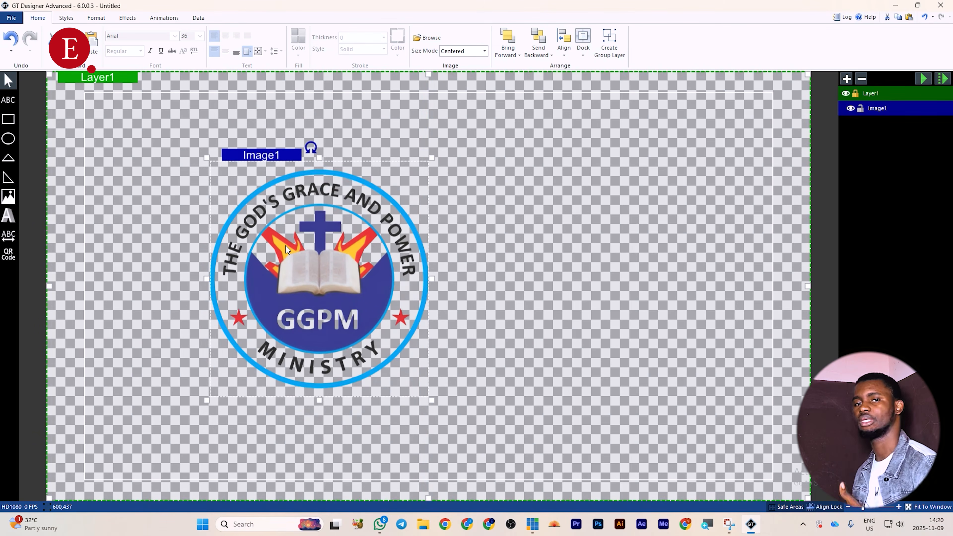
left_click(3, 19)
left_click(28, 33)
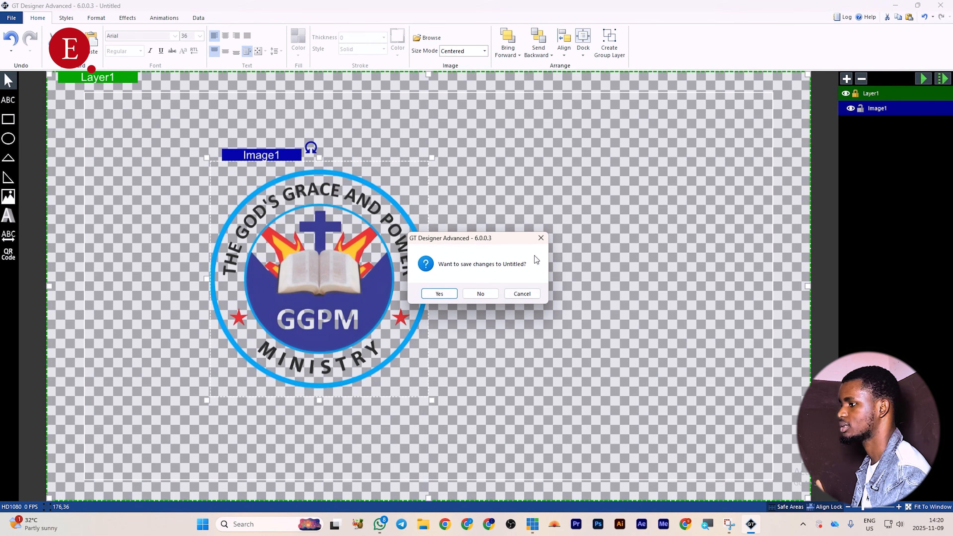
left_click(540, 238)
Shrink the GGPM logo further toward the canvas centre and cover it with a white circle of matching size.
left_click_drag(305, 255, 334, 253)
left_click_drag(296, 248, 323, 259)
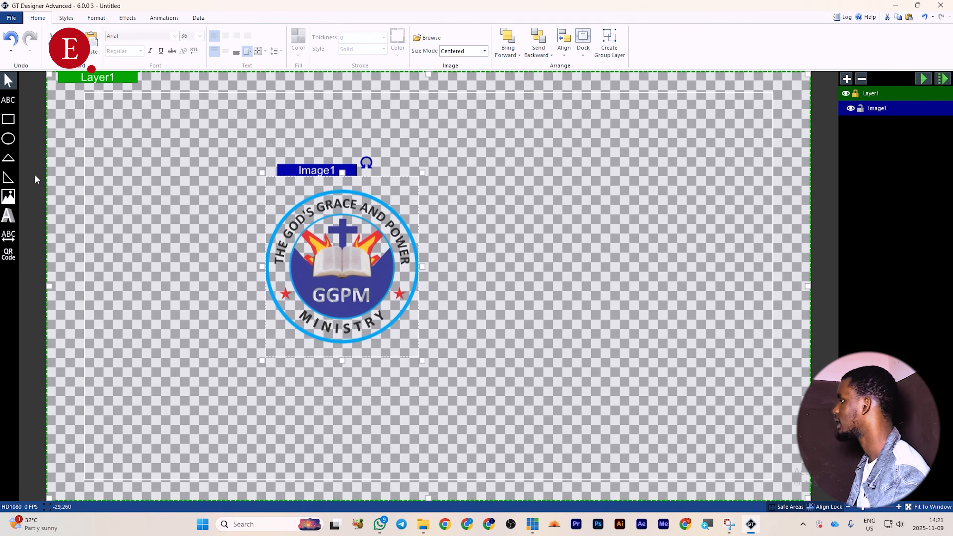
left_click(10, 145)
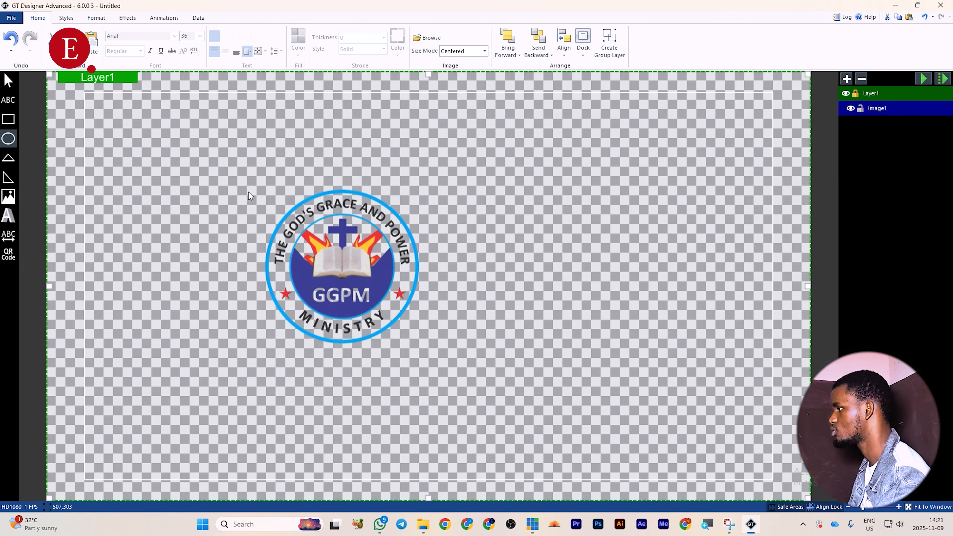
left_click_drag(264, 186, 420, 293)
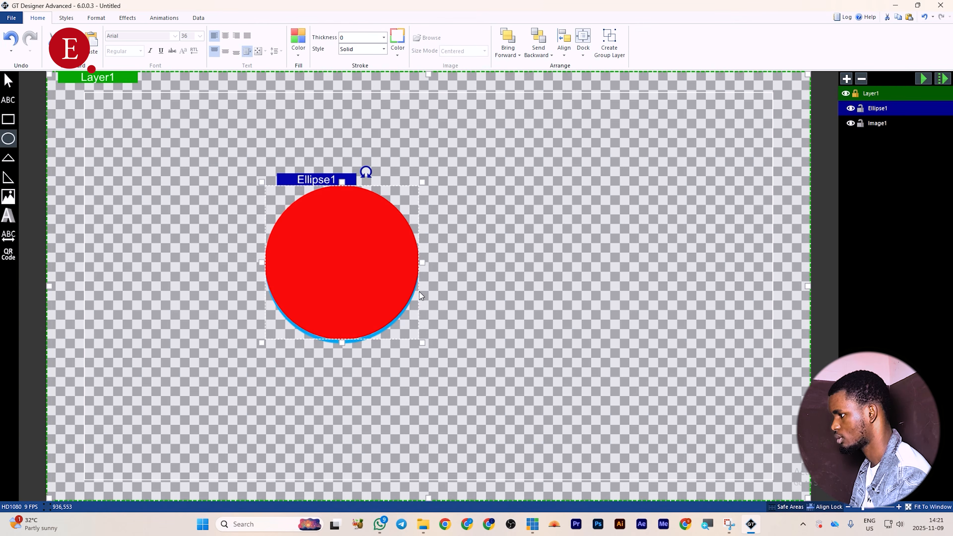
left_click(305, 55)
left_click(388, 65)
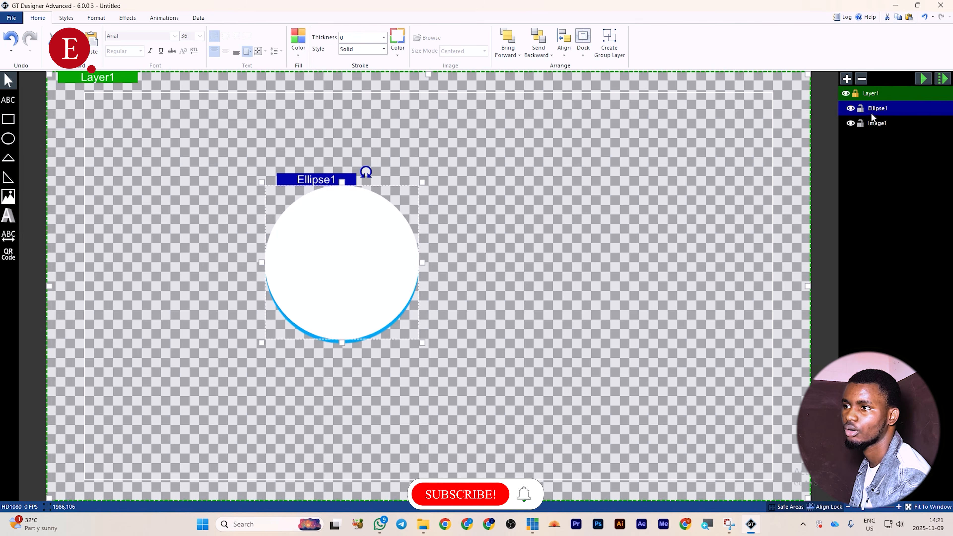
Move the logo in front of the white circle and nudge it until both are aligned.
left_click_drag(875, 118, 875, 128)
left_click_drag(375, 262, 371, 258)
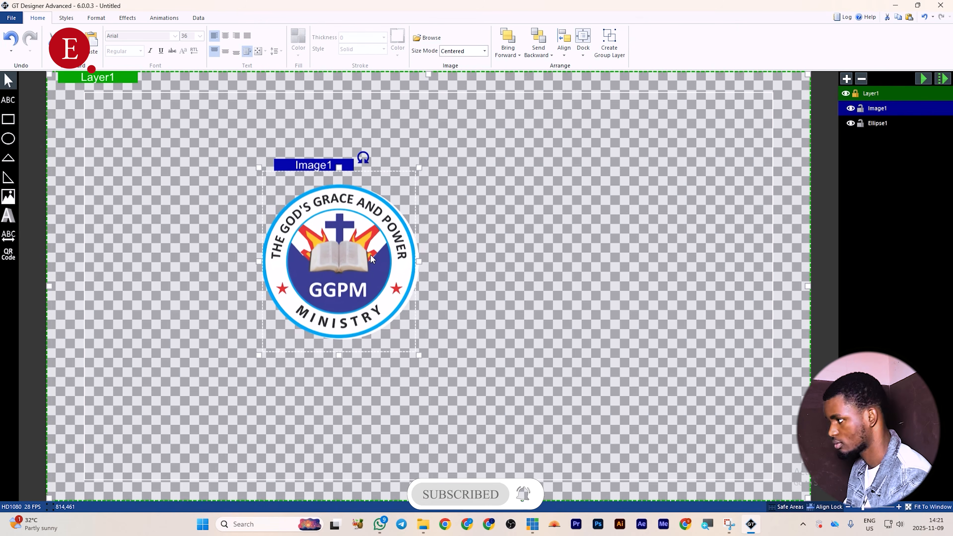
key("Right")
key("Right")
key("Right")
key("Down")
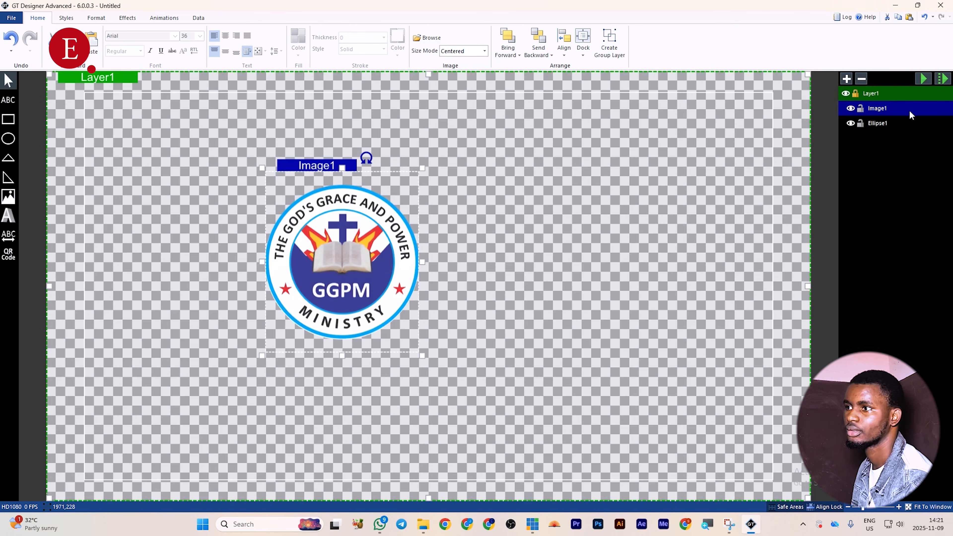
left_click(908, 127, "ctrl")
right_click(908, 126)
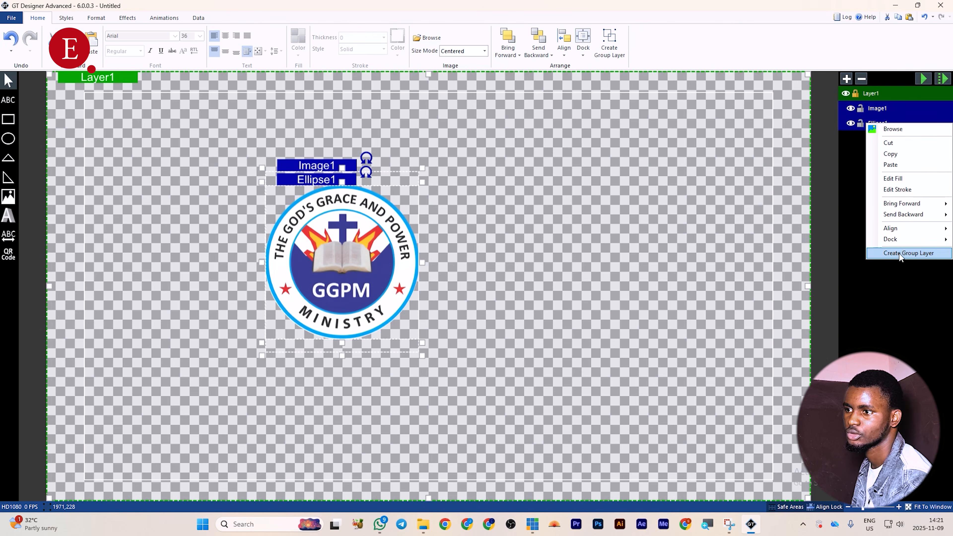
left_click(656, 255)
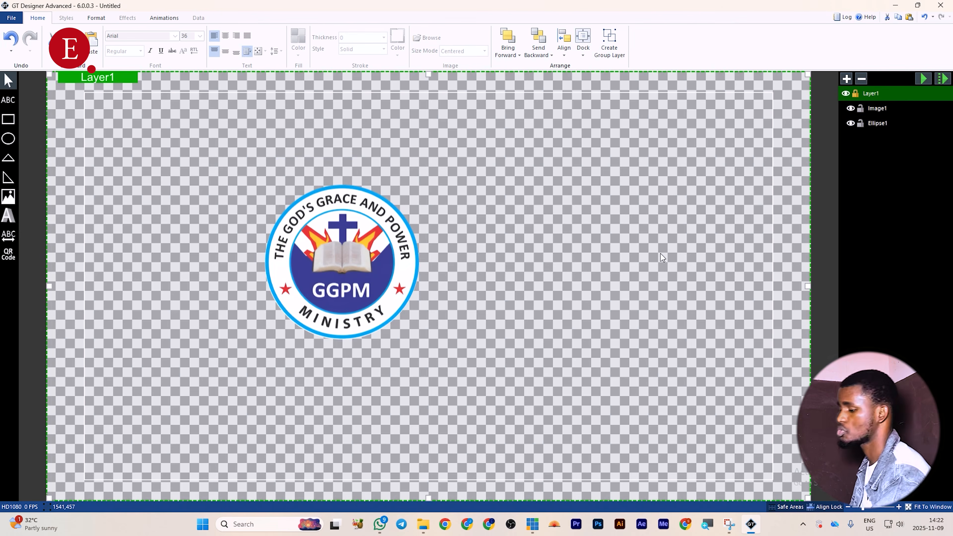
Switch to File Explorer and compare the two GGPM logo files in the Pictures > GGPM folder.
mouse_move(423, 523)
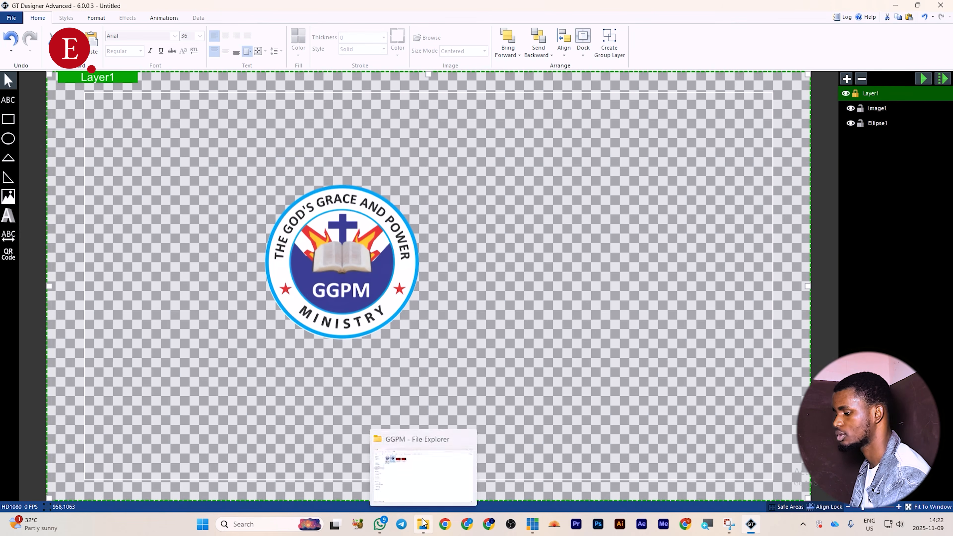
left_click(420, 477)
left_click(200, 203)
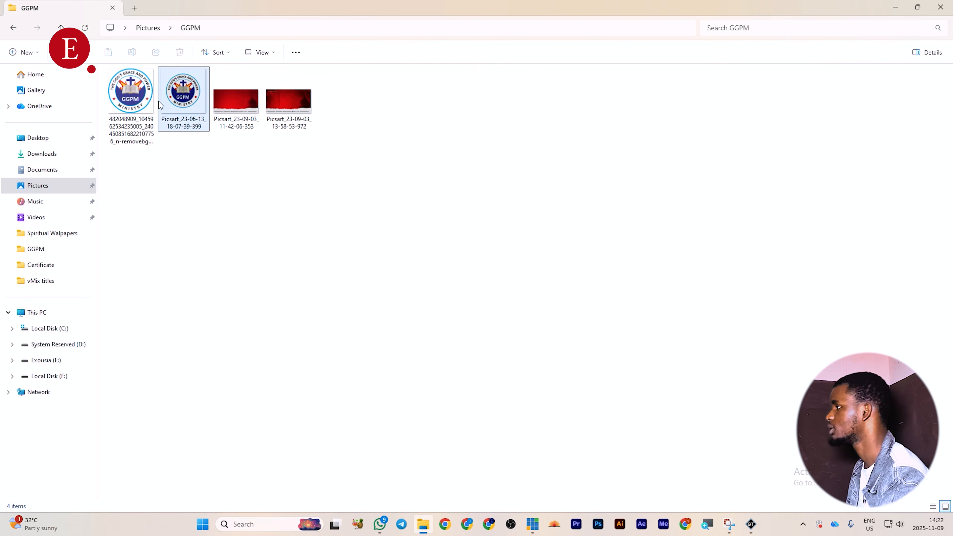
left_click(137, 100)
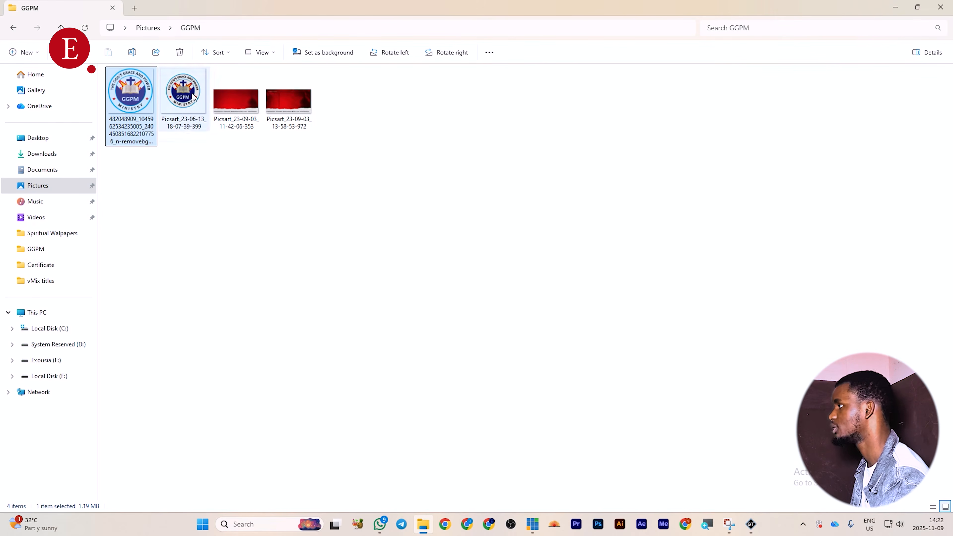
left_click(183, 94)
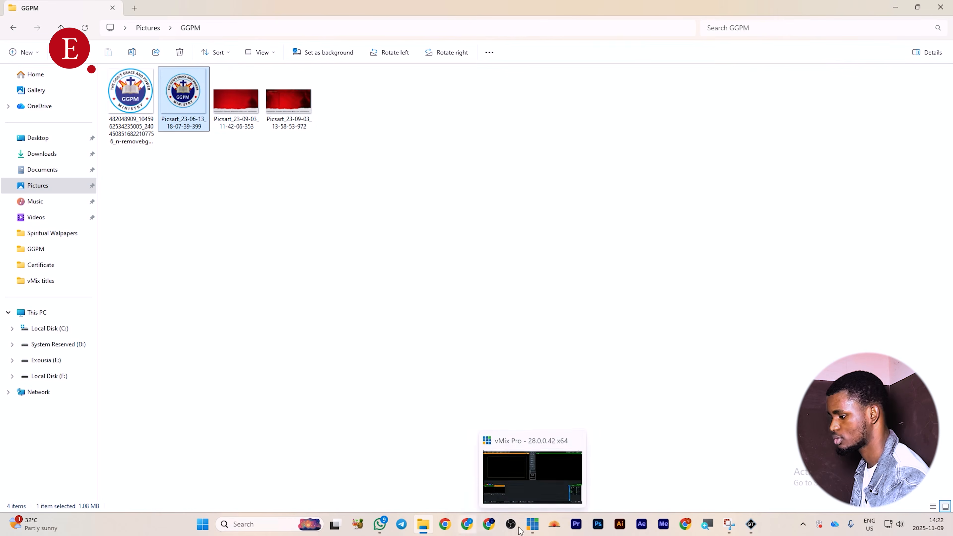
Back in GT Designer, replace the logo and its white circle with the image Picsart_23-06-13_18-07-39-399.
left_click(749, 526)
left_click(379, 203)
key("Delete")
left_click(366, 213)
key("Delete")
left_click(8, 197)
double_click(277, 142)
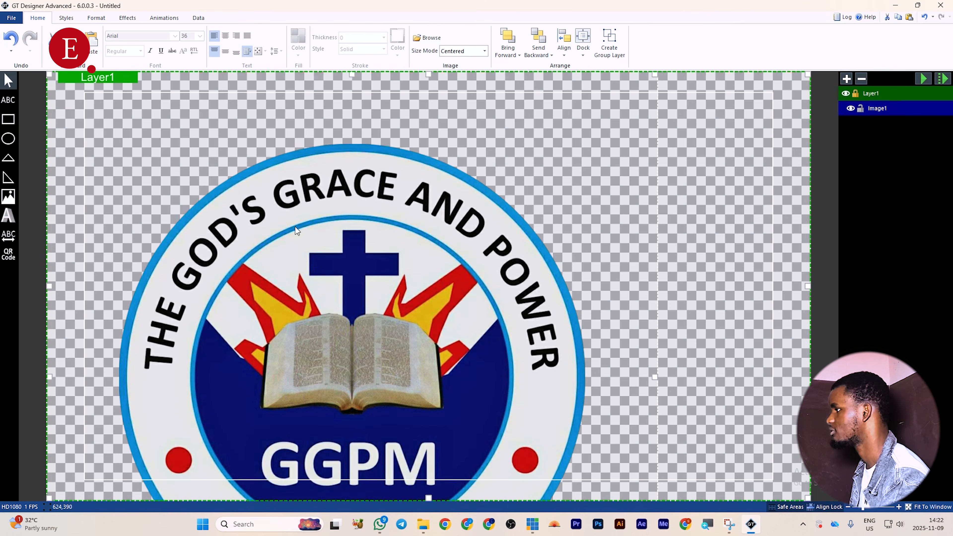
Scale the inserted Picsart logo down to a small badge and position it slightly left of the canvas centre.
left_click_drag(343, 245, 346, 210)
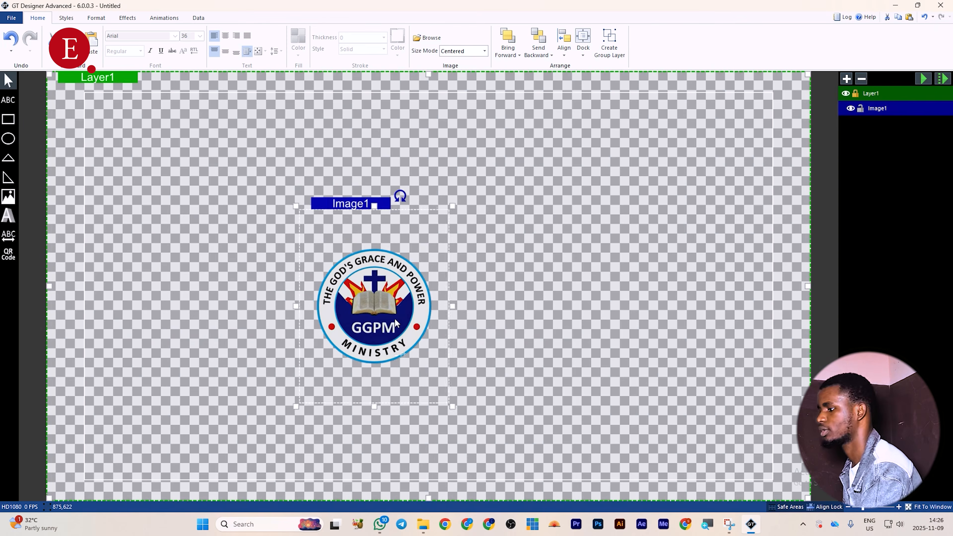
left_click_drag(390, 327, 387, 286)
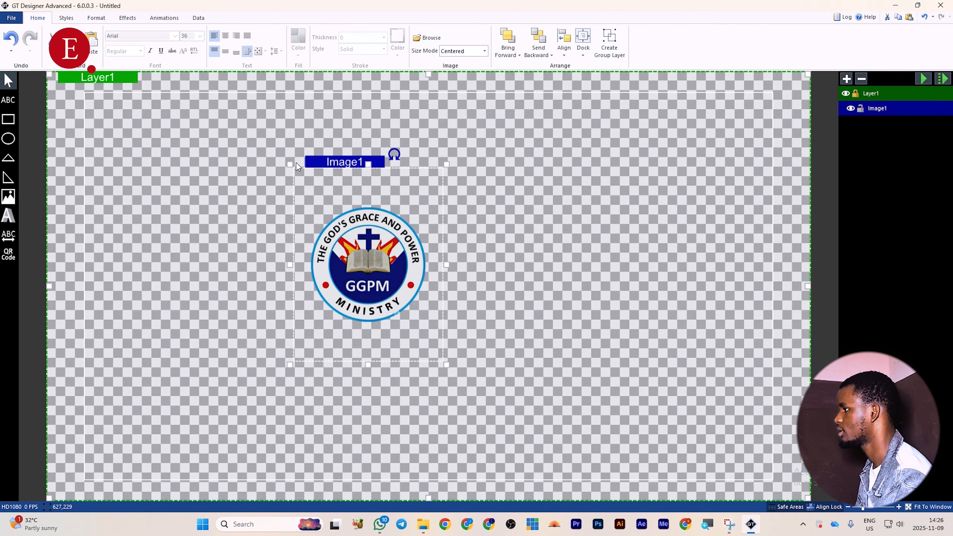
left_click_drag(290, 164, 295, 173)
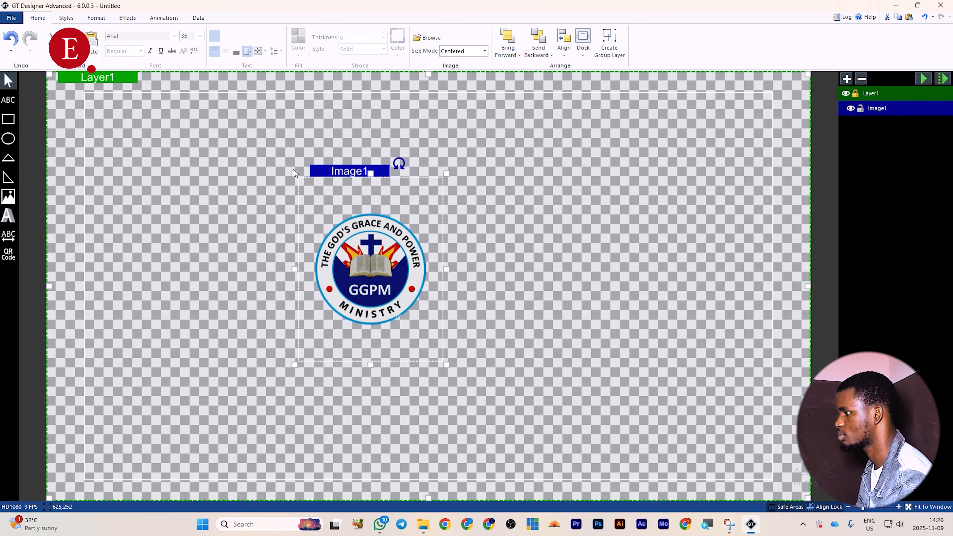
Open the background-removed GGPM logo from the Pictures > GGPM folder in Adobe Photoshop 2023.
left_click(421, 523)
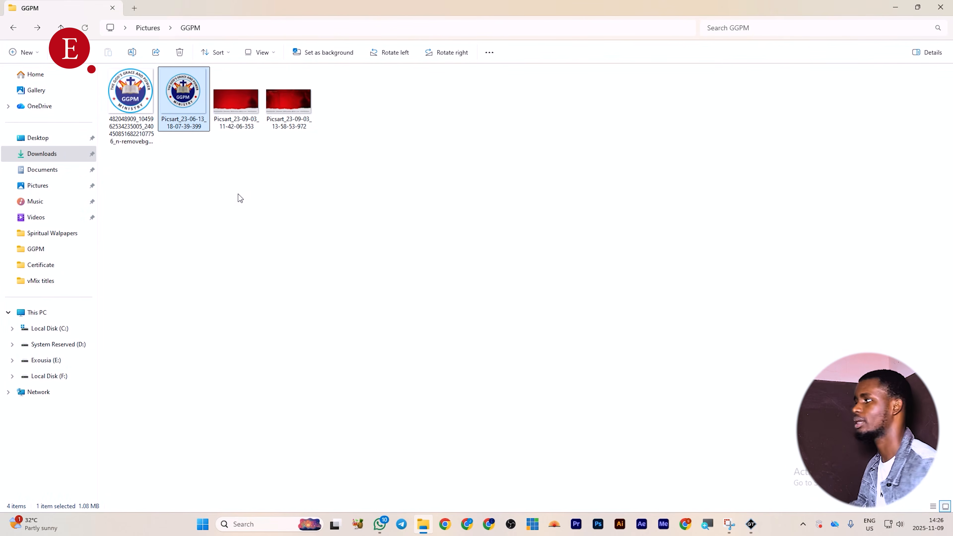
left_click(128, 97)
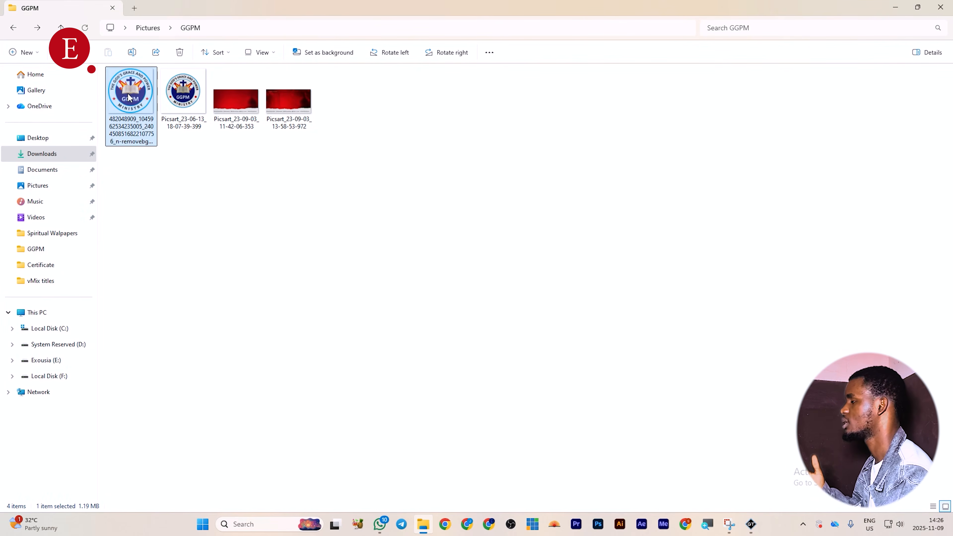
right_click(132, 89)
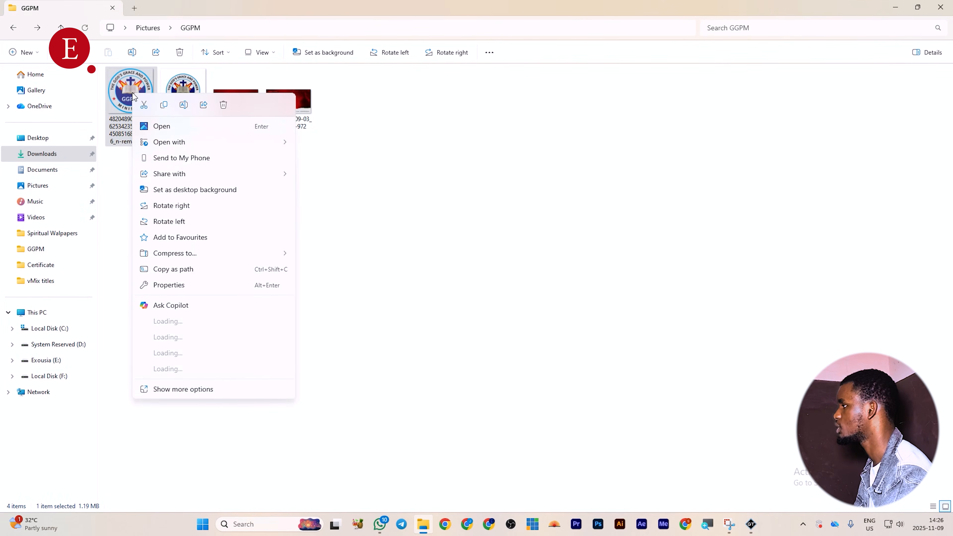
mouse_move(160, 147)
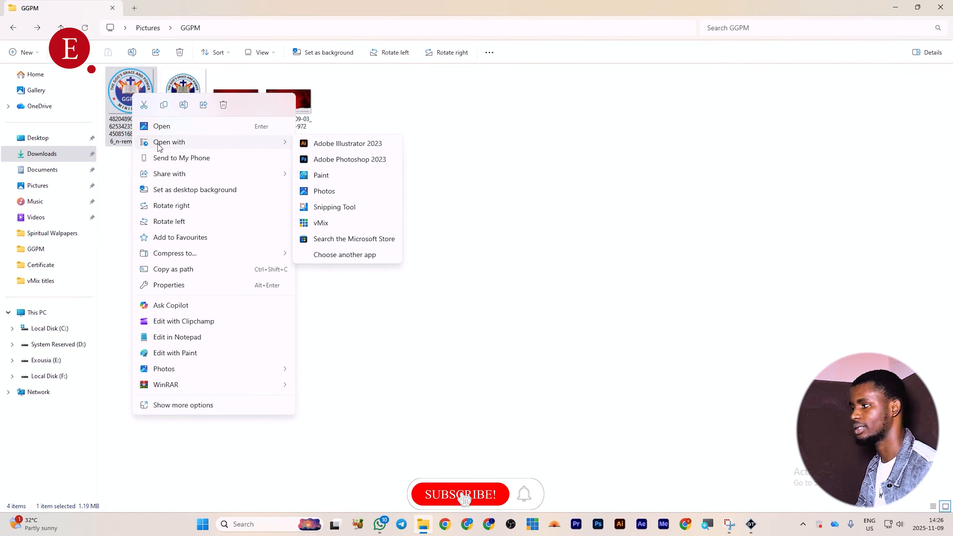
left_click(322, 159)
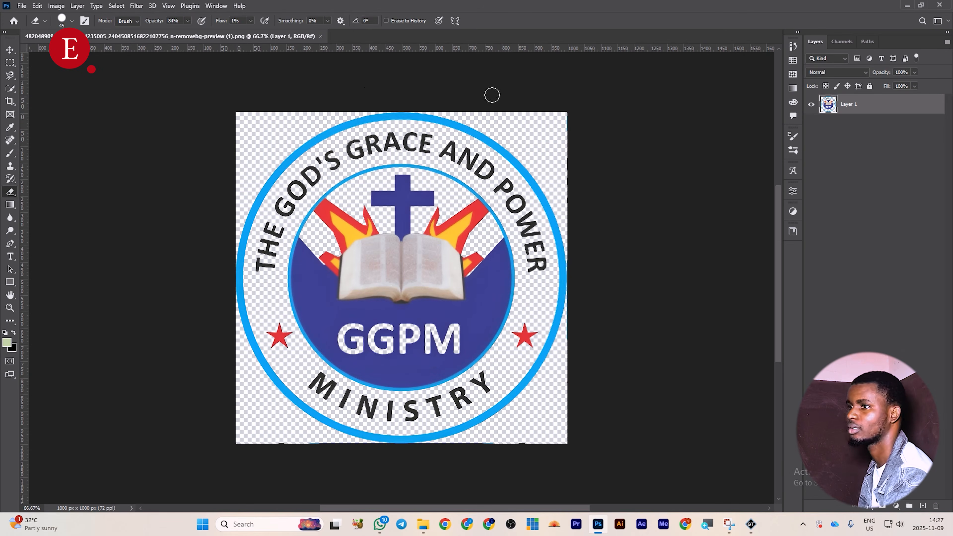
Draw a circle about 984 px in diameter over the logo with the Ellipse Tool, matching its blue outer ring.
left_click(10, 49)
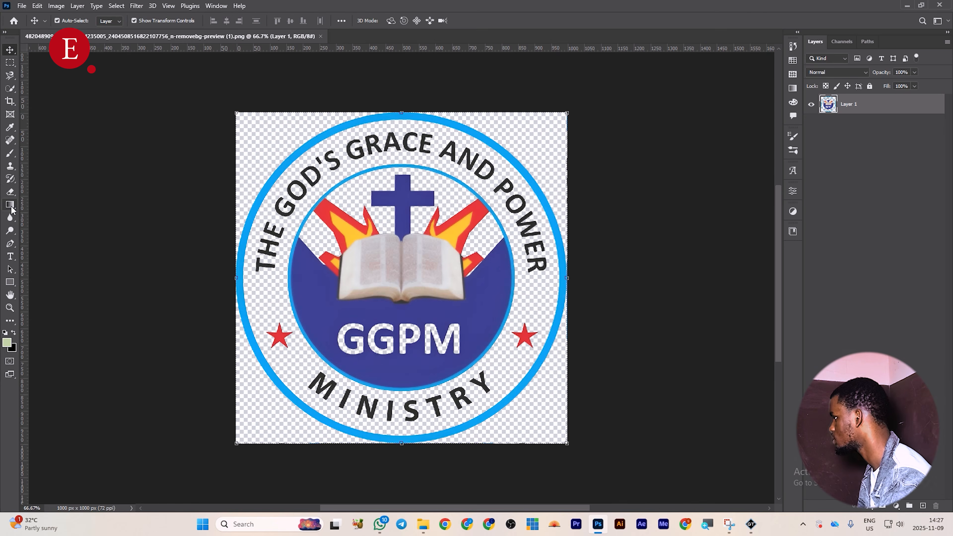
left_click(9, 282)
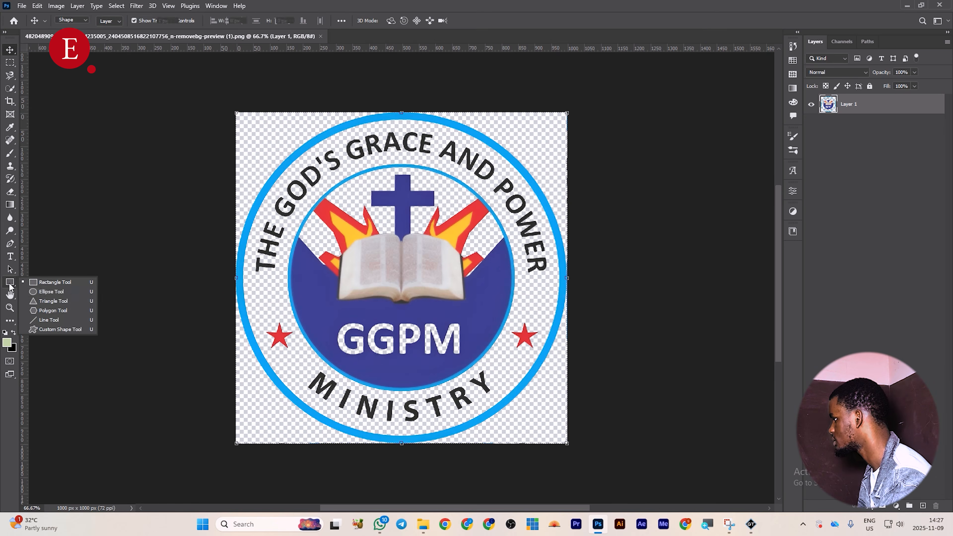
left_click(53, 291)
left_click_drag(238, 116, 564, 455)
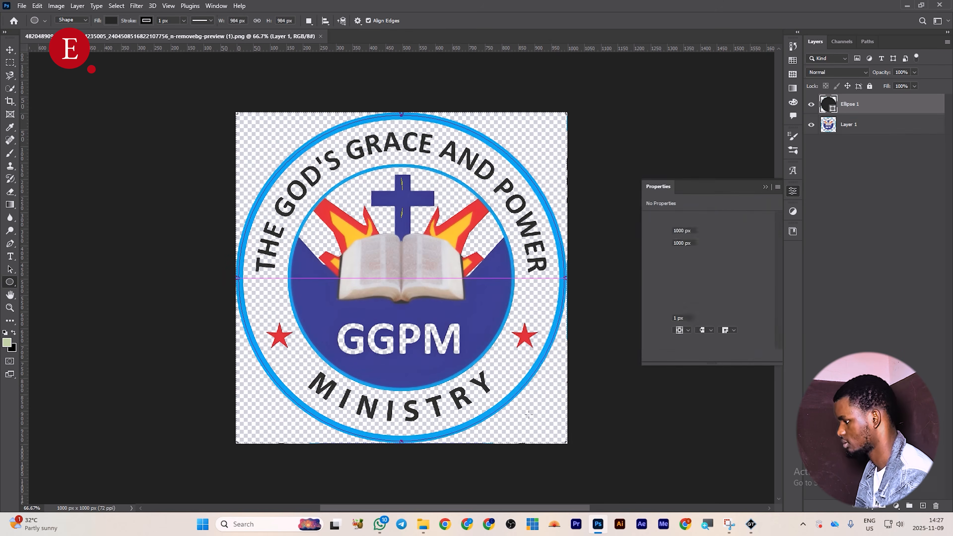
Fill the circle with white and move its layer behind the logo layer.
key("v")
left_click(677, 292)
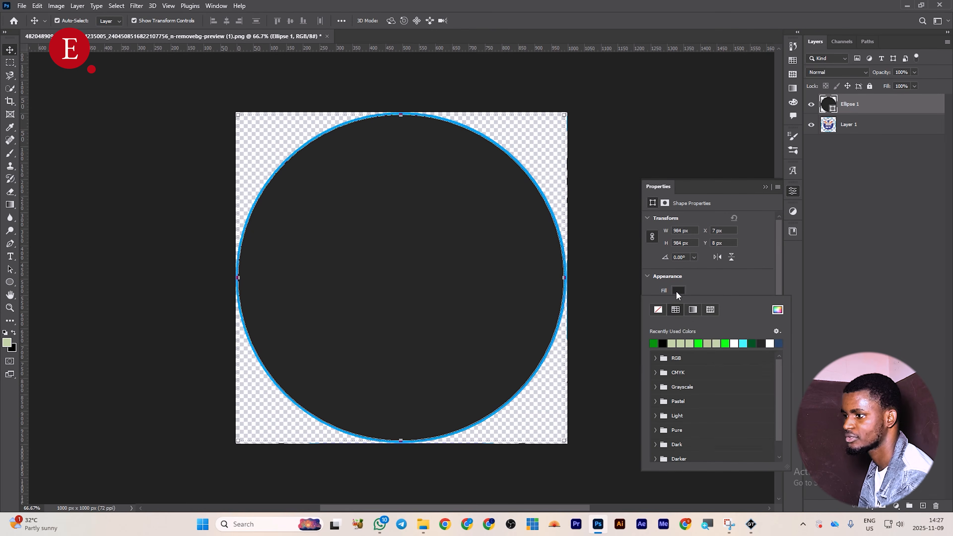
left_click(735, 344)
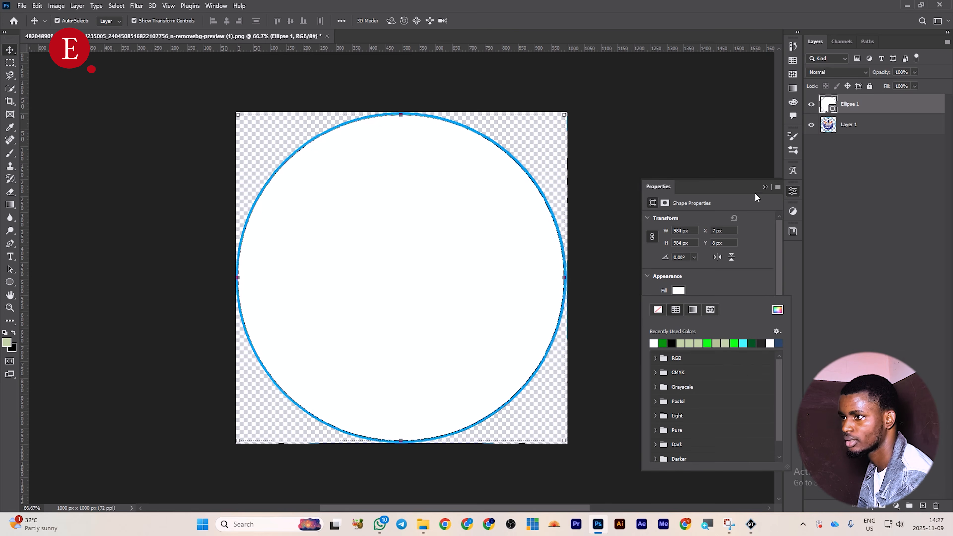
left_click(765, 187)
key("ctrl+[")
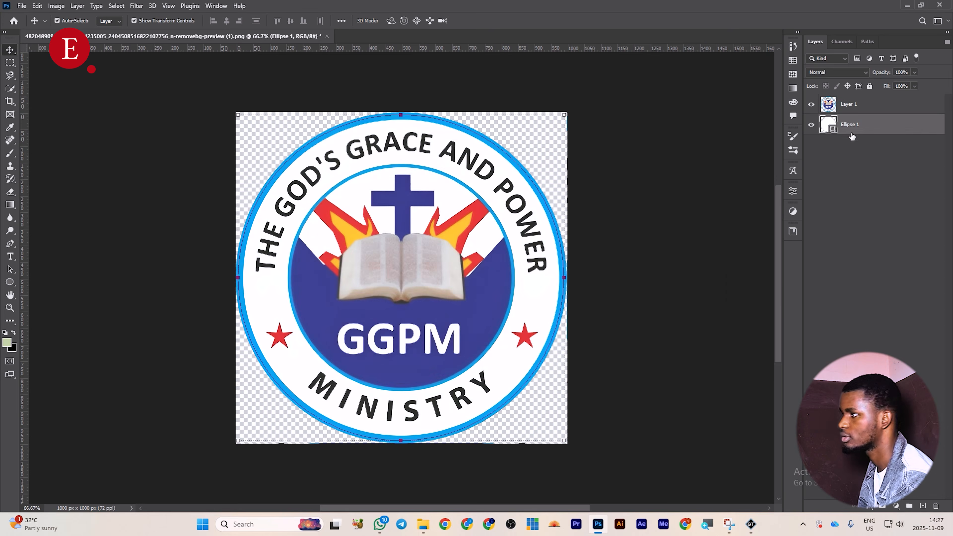
left_click(668, 204)
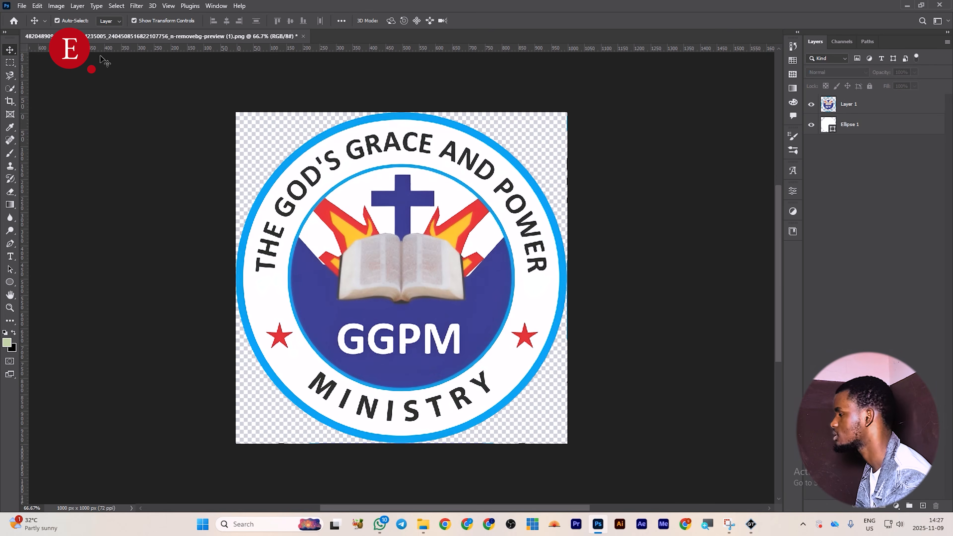
Quick-export the white-backed logo as a PNG named GGPM Logo into the Pictures folder.
left_click(22, 6)
mouse_move(86, 158)
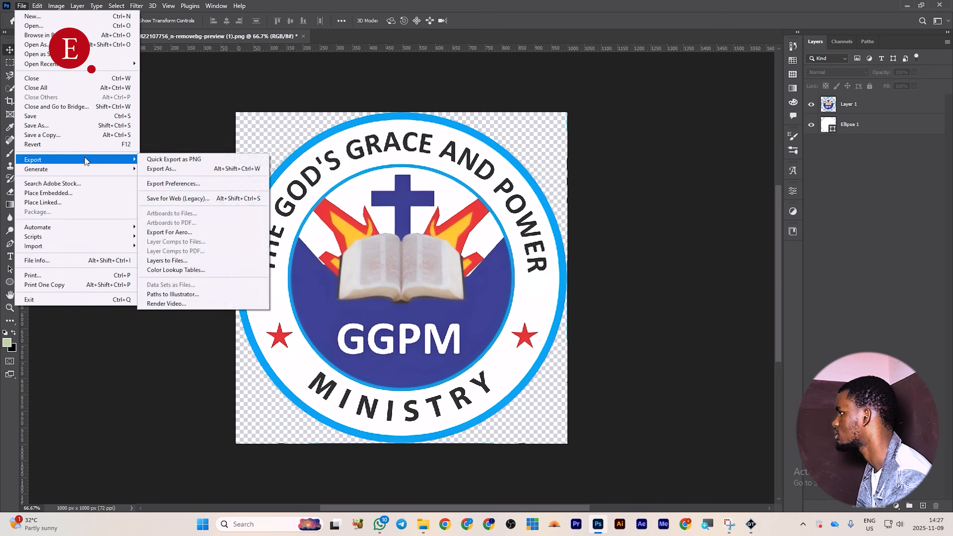
left_click(152, 160)
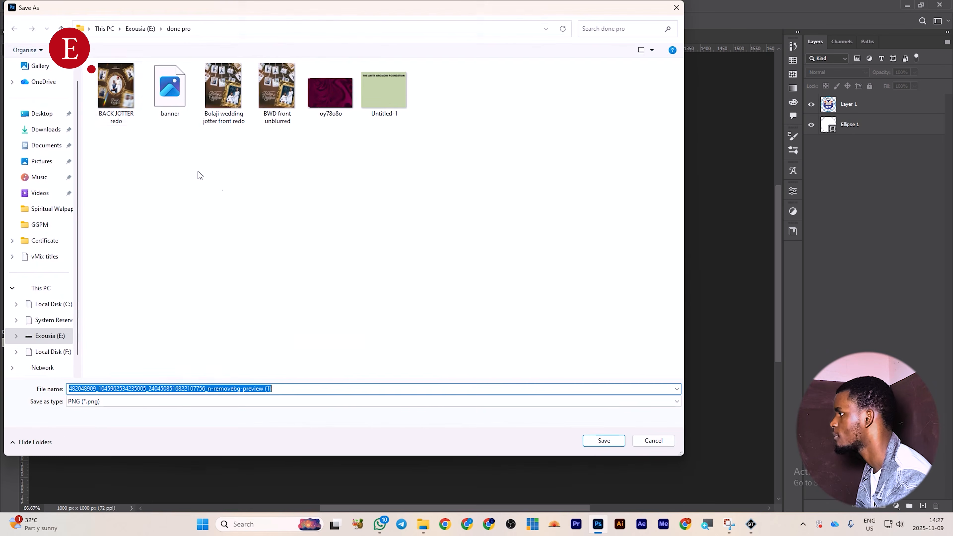
scroll(42, 179, "up", 1)
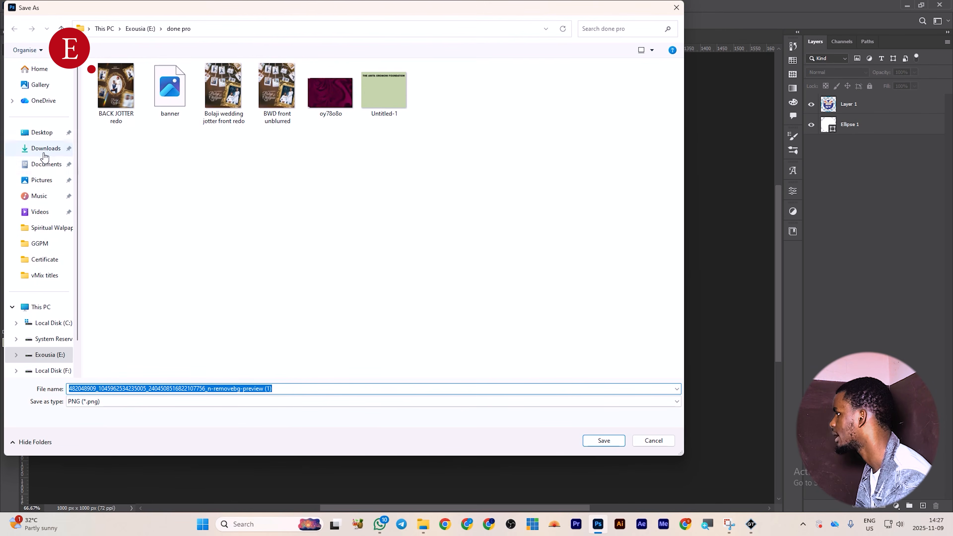
left_click(46, 169)
left_click(42, 180)
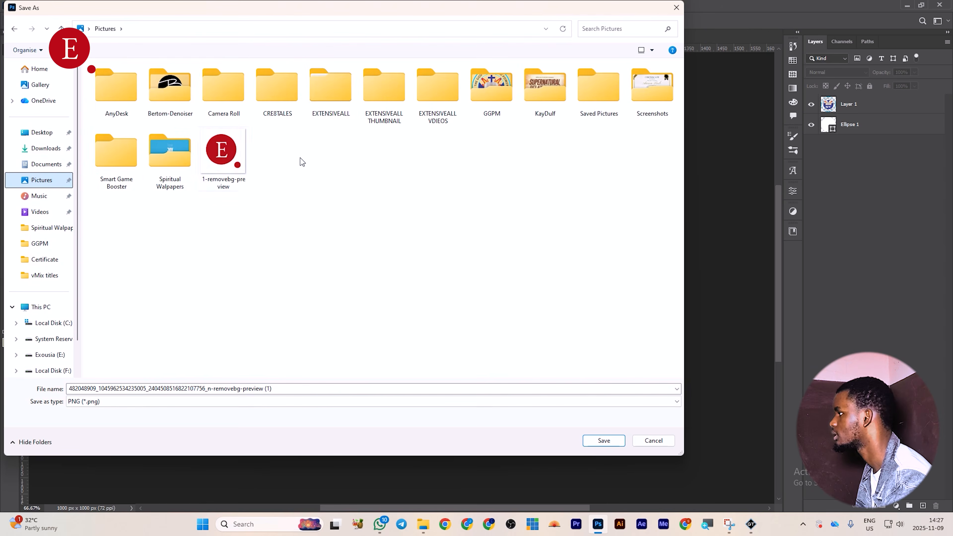
left_click(314, 156)
left_click(290, 389)
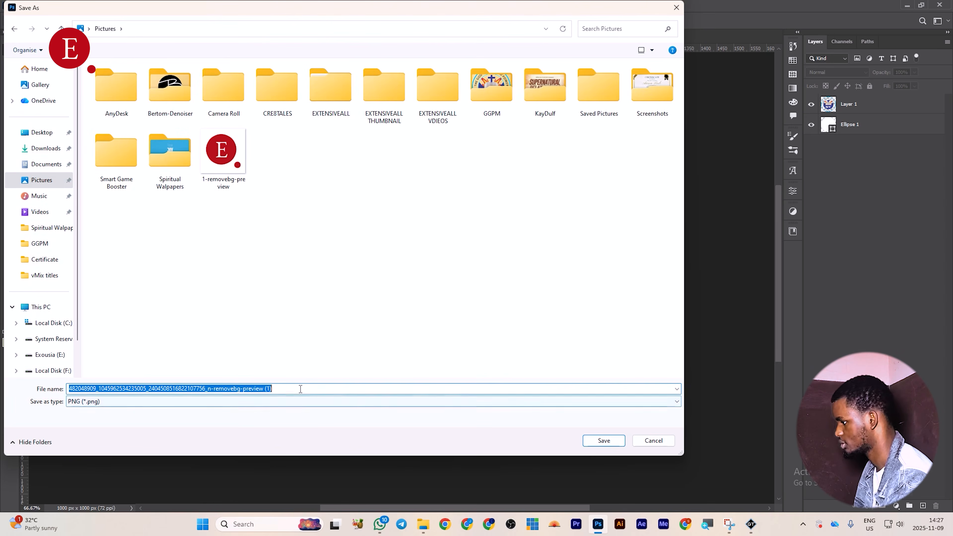
type("GGPM")
key("Return")
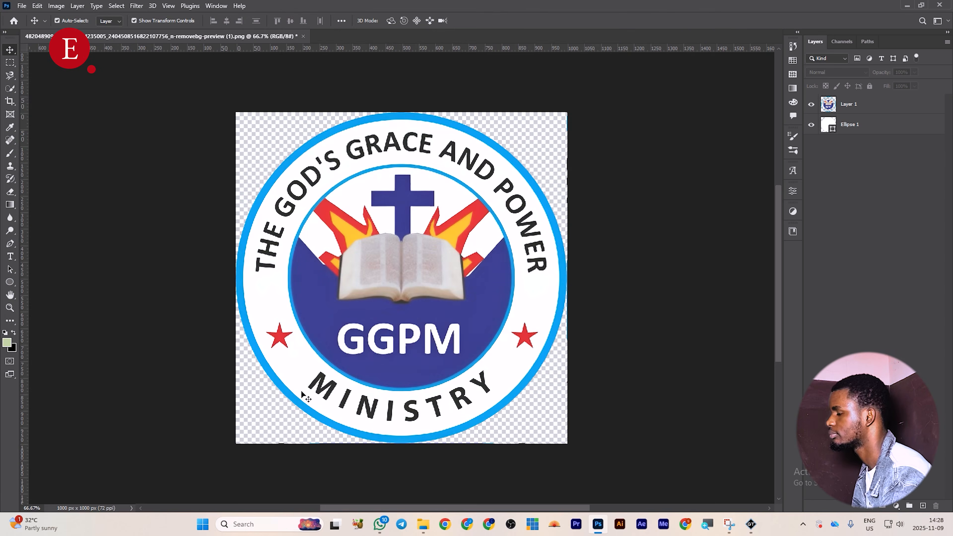
Quit Photoshop and locate the exported GGPM Logo file in the Pictures folder.
left_click(939, 4)
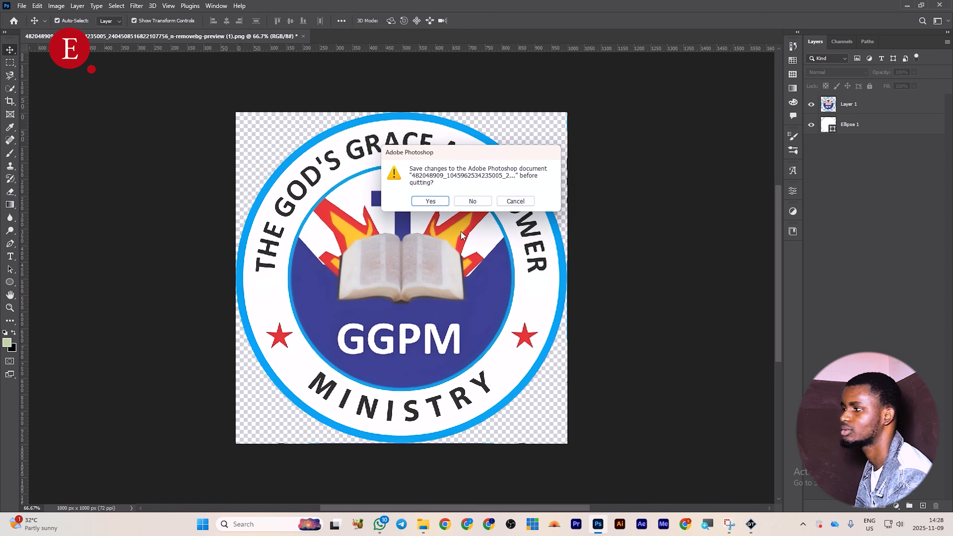
key("Return")
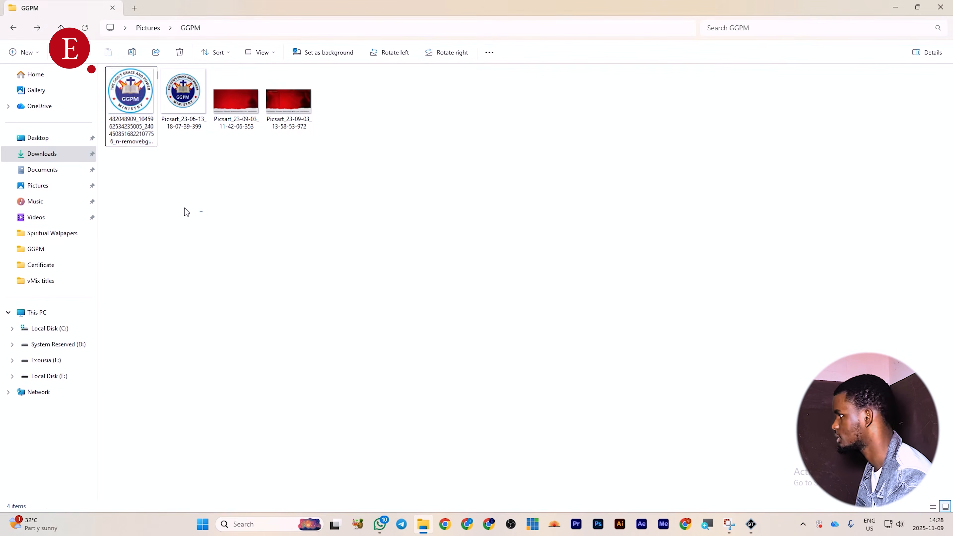
left_click(49, 186)
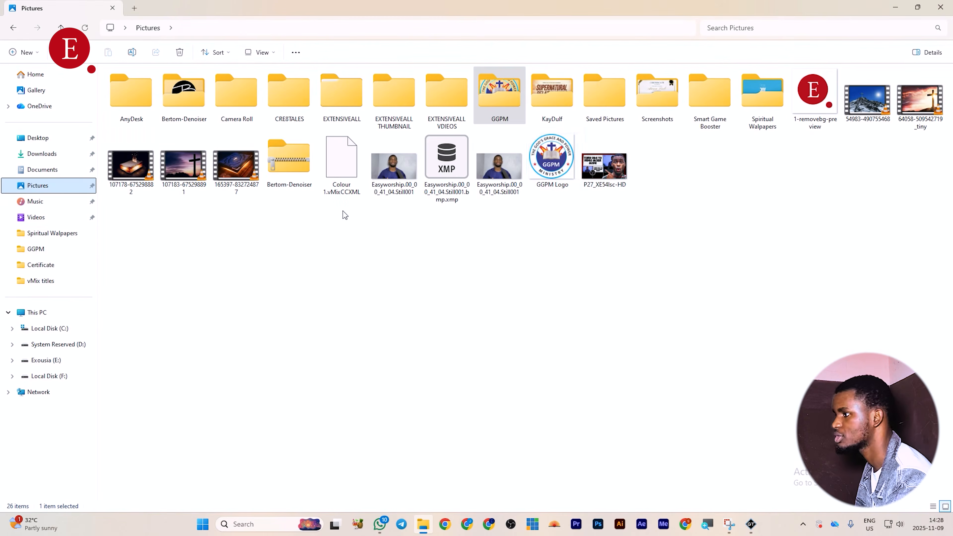
left_click(555, 177)
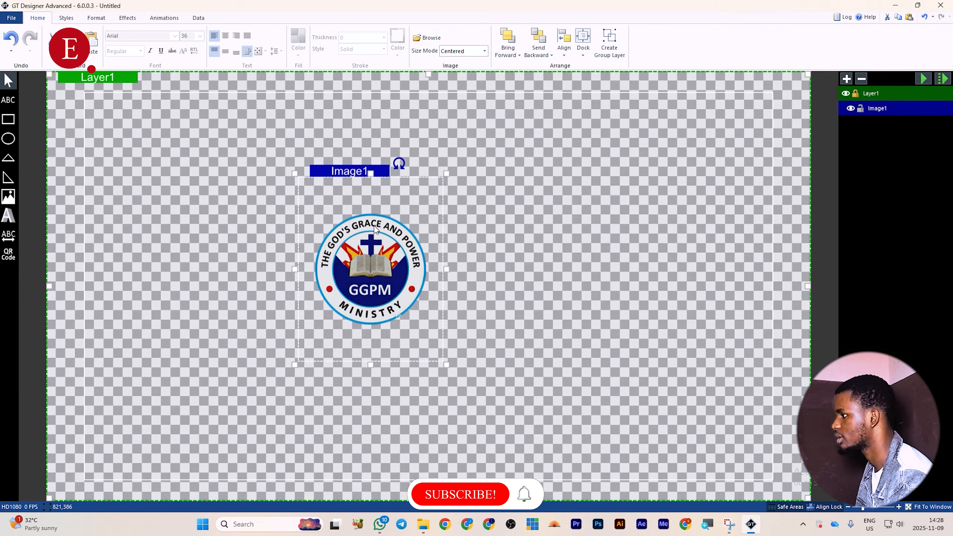
In GT Designer, replace the Picsart logo with the GGPM Logo image from the Pictures folder.
key("Delete")
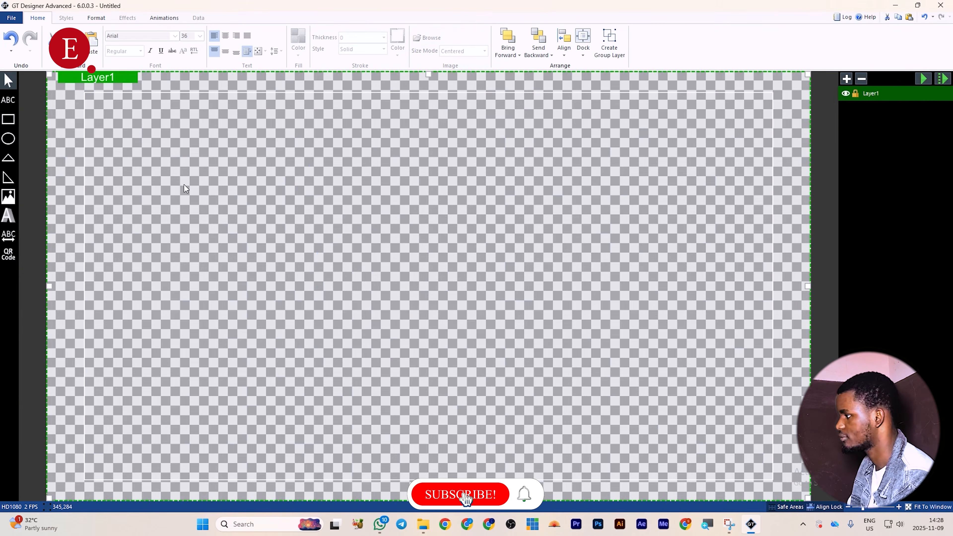
left_click(4, 196)
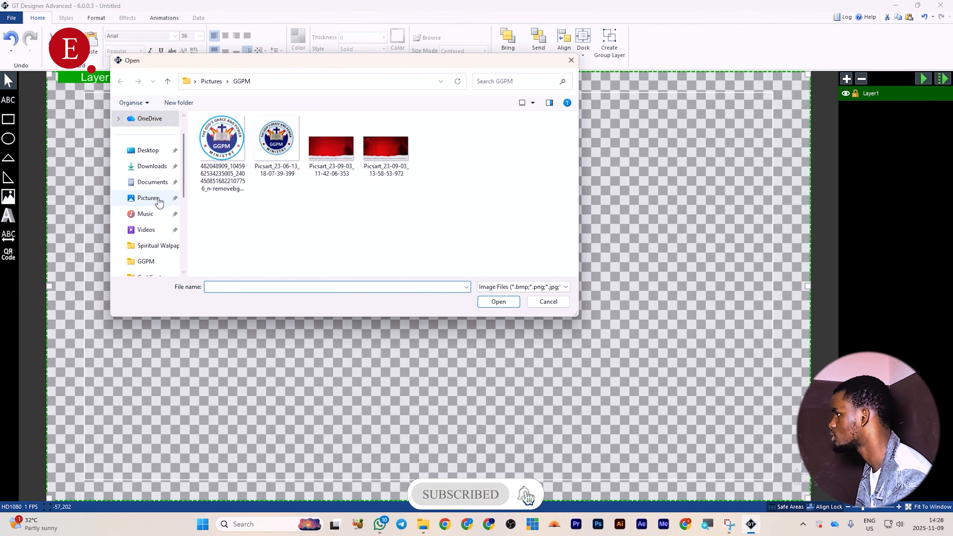
left_click(147, 198)
double_click(262, 266)
left_click_drag(402, 255, 438, 223)
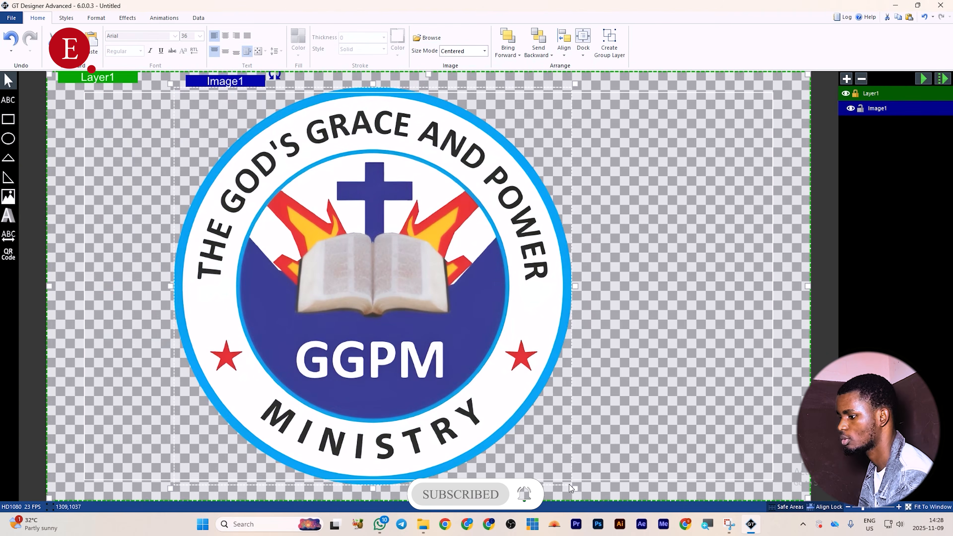
Scale the GGPM logo down to a small badge and place it inside the canvas's lower-left safe area.
left_click_drag(574, 488, 464, 334)
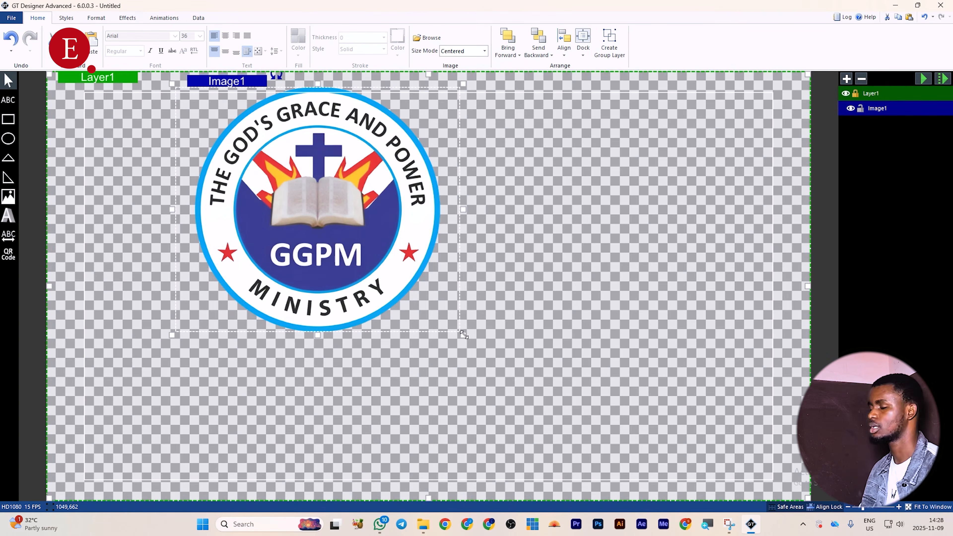
key("ctrl+z")
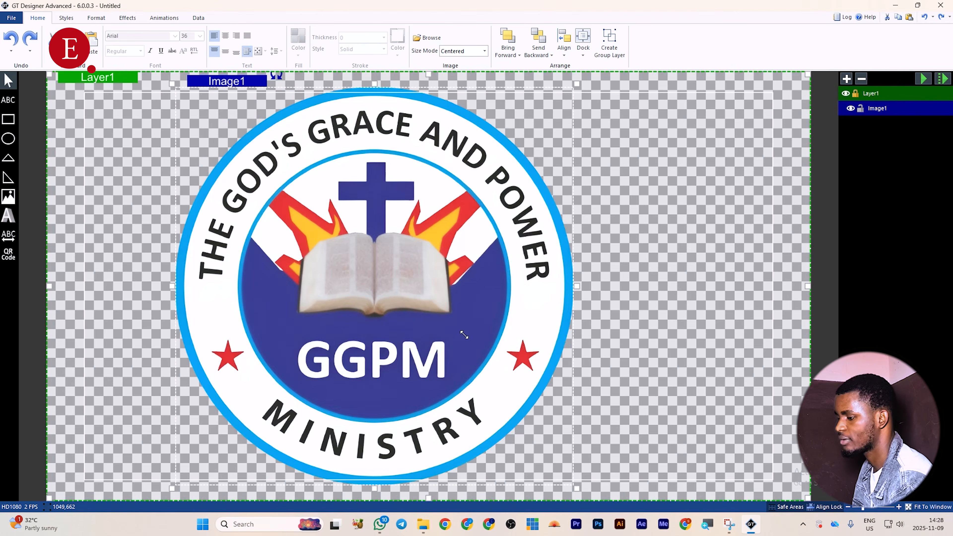
left_click_drag(578, 488, 126, 214)
left_click_drag(209, 141, 82, 434)
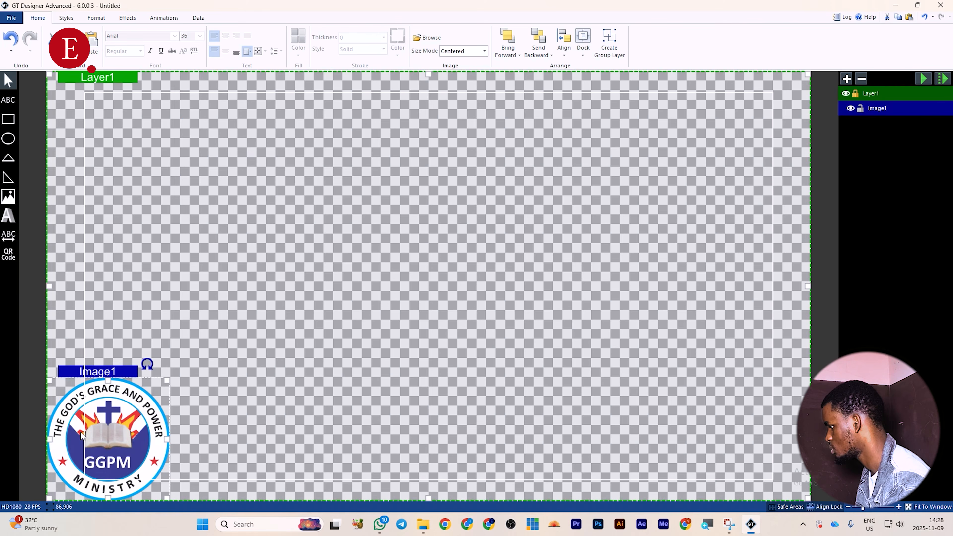
left_click_drag(167, 380, 115, 446)
left_click(229, 366)
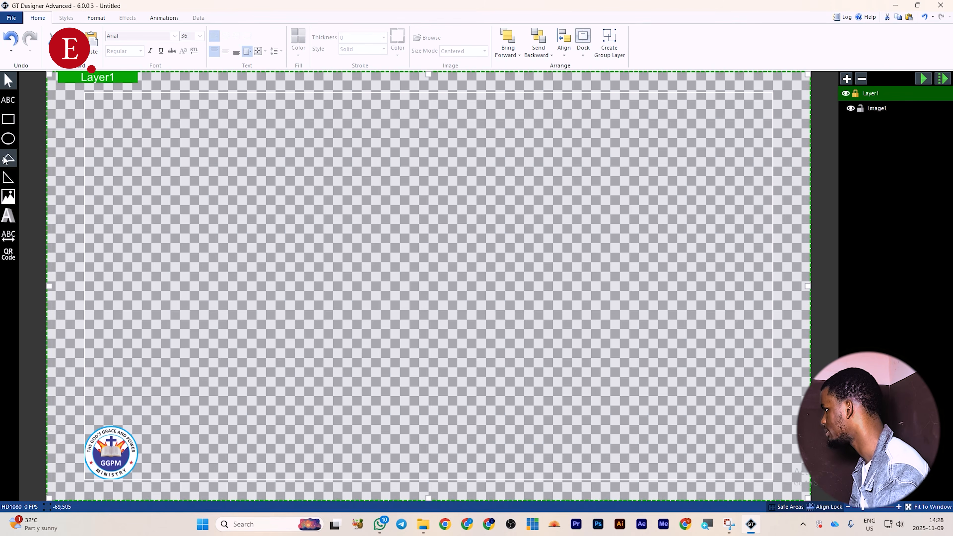
Draw two thin, equally long rectangles stacked on each other, extending rightwards from the logo badge.
left_click(9, 119)
left_click_drag(118, 436, 234, 455)
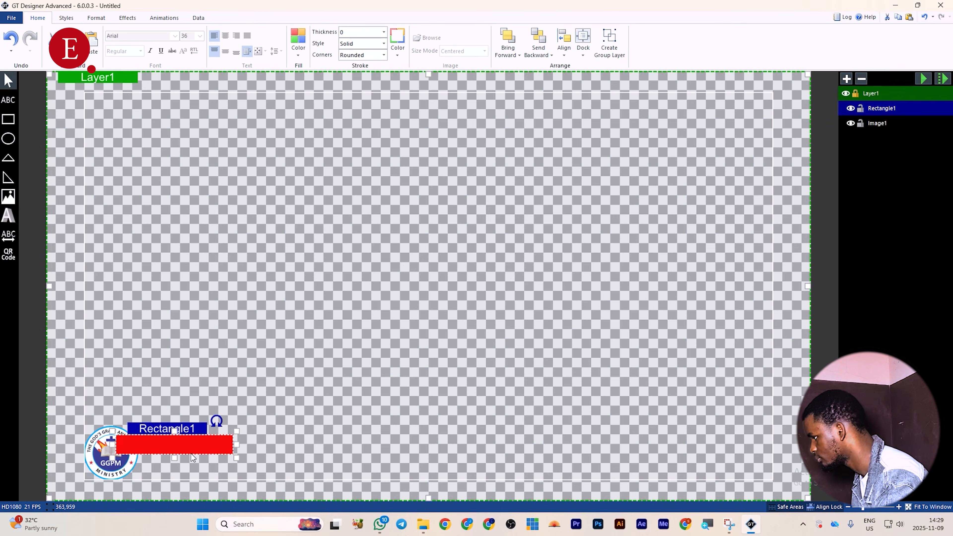
left_click(13, 119)
left_click_drag(120, 453, 234, 474)
left_click(155, 317)
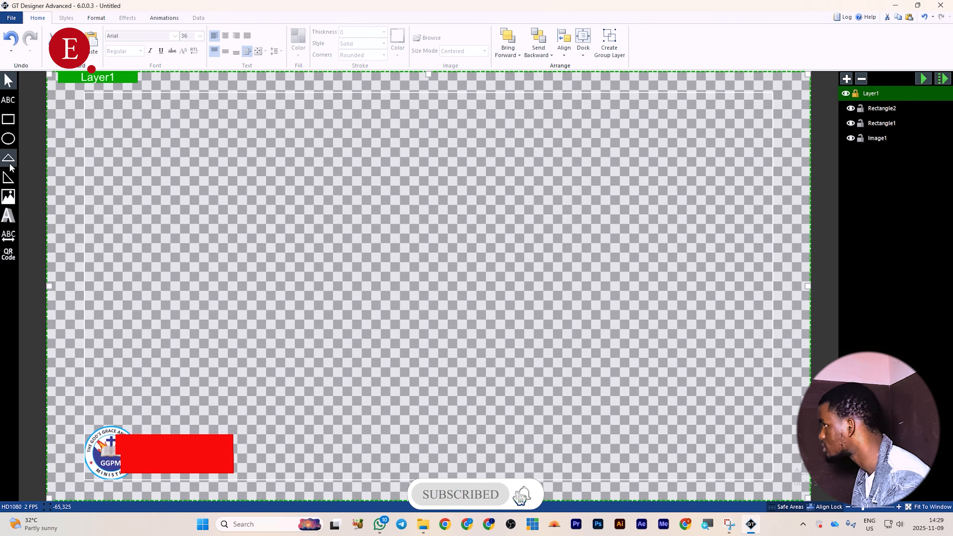
Move the logo image above both rectangles in the layer order.
left_click(885, 123)
left_click_drag(894, 139, 890, 105)
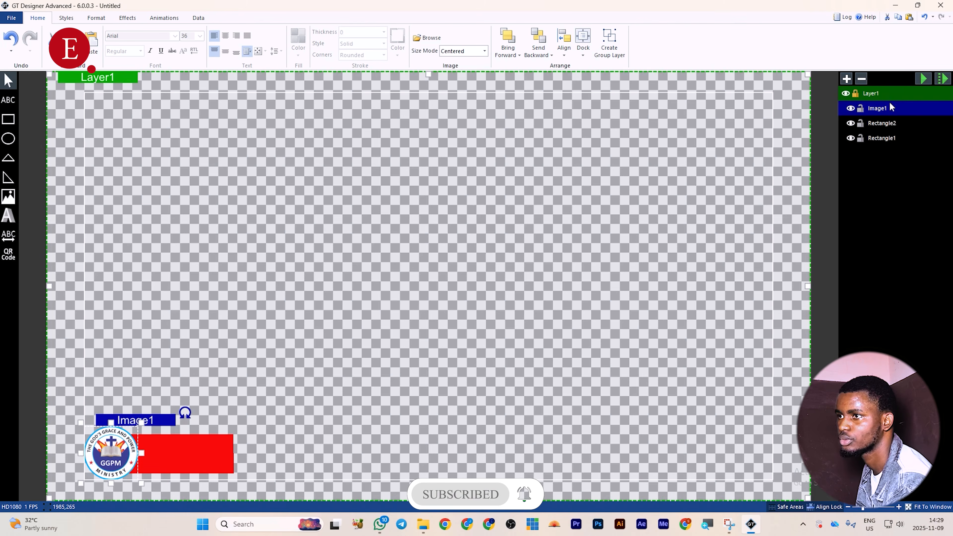
left_click(471, 380)
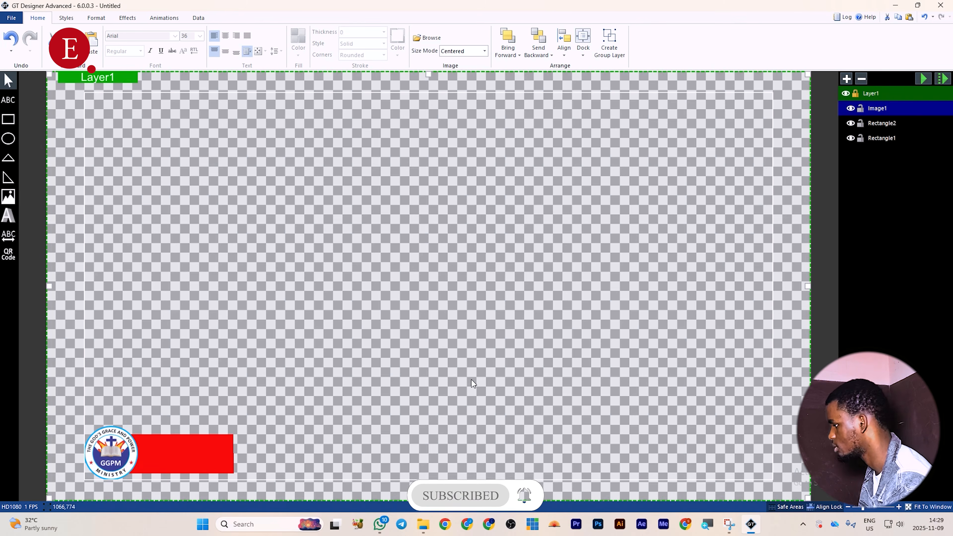
Fill the upper rectangle, Rectangle1, with white.
left_click(898, 137)
left_click(895, 123)
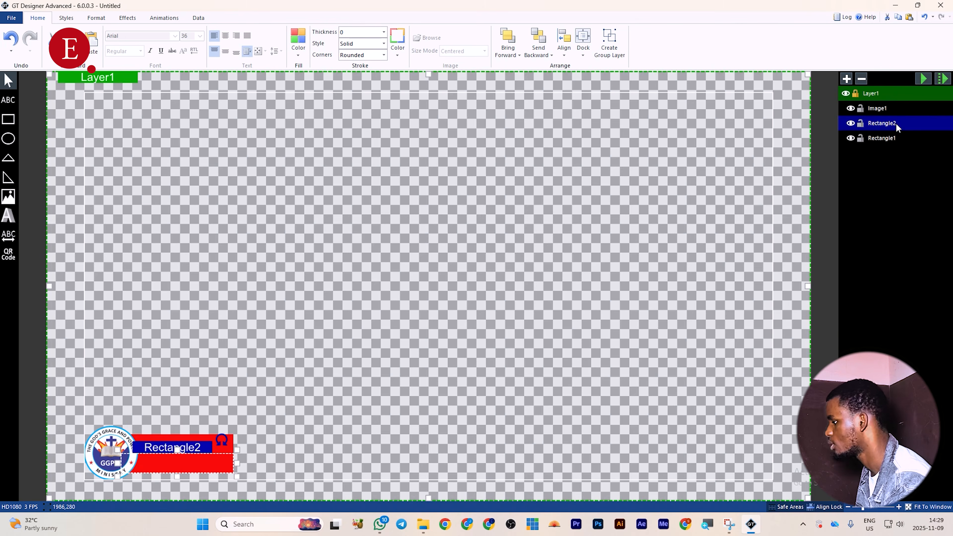
left_click(899, 138)
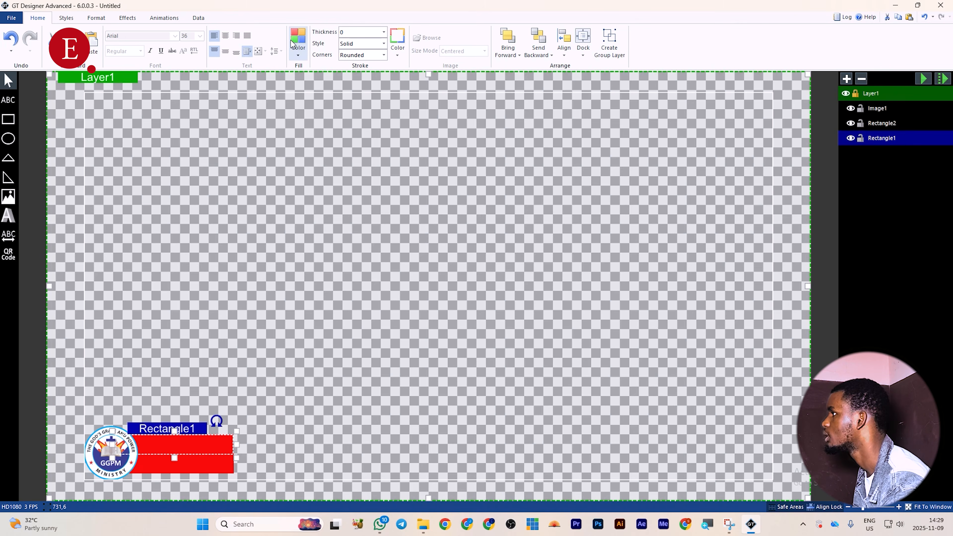
left_click(301, 53)
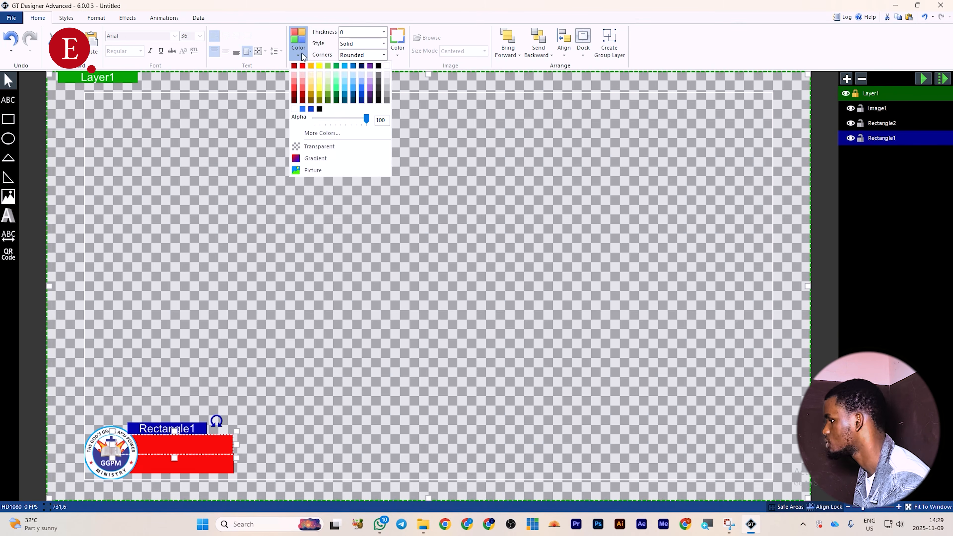
left_click(387, 66)
left_click(401, 175)
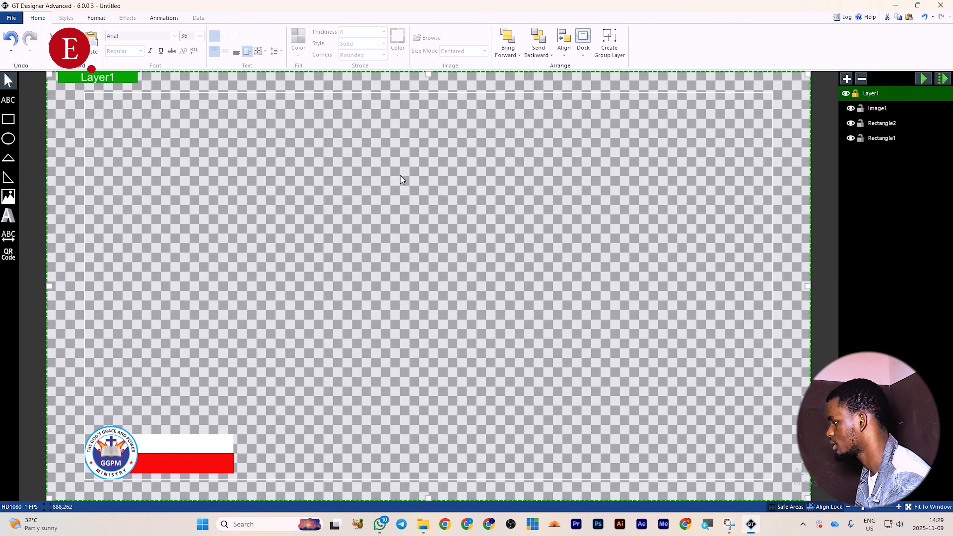
Fill the lower rectangle, Rectangle2, with the recently used dark blue.
left_click(899, 124)
left_click(299, 57)
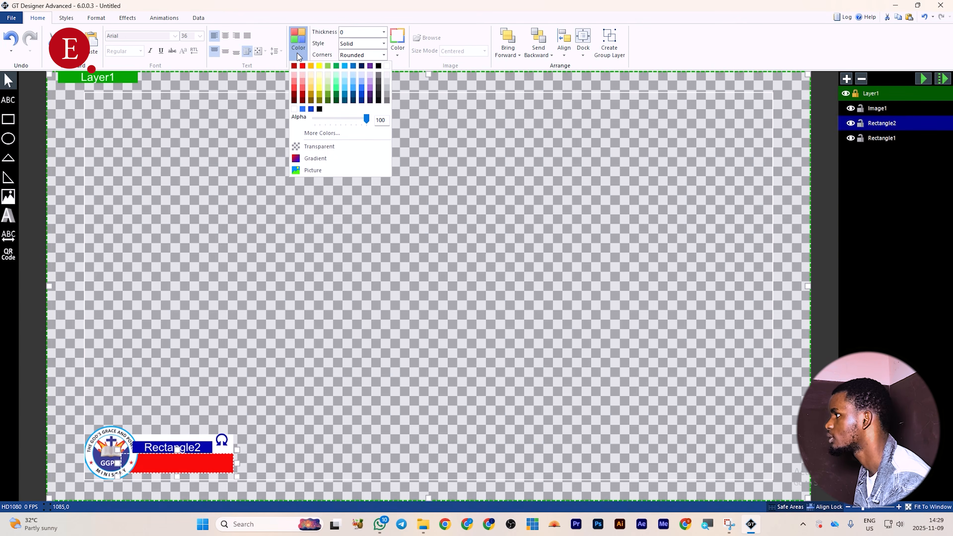
left_click(310, 110)
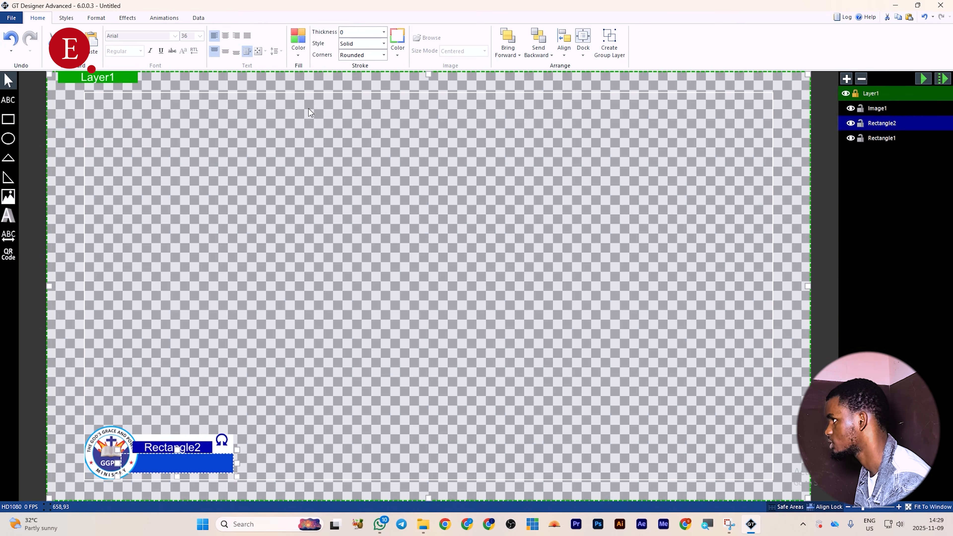
left_click(326, 155)
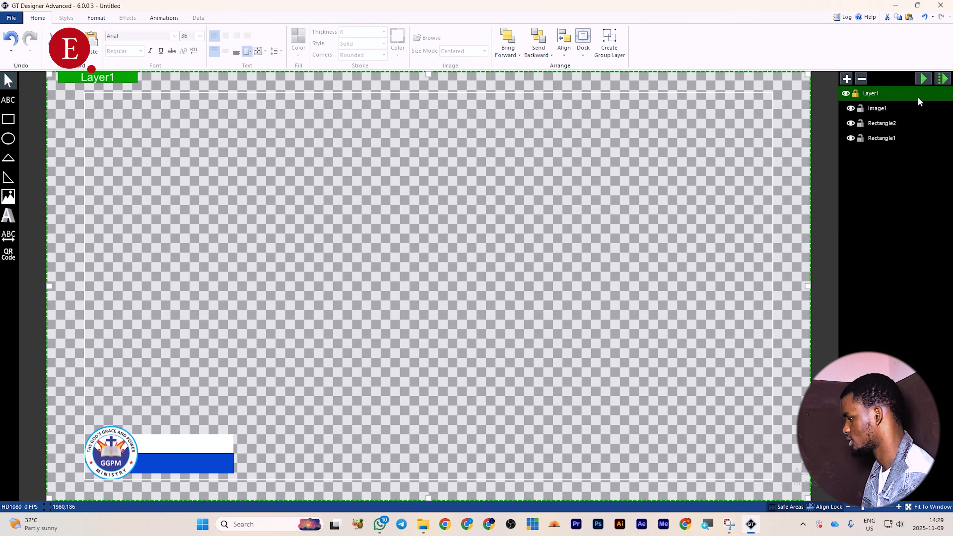
left_click(894, 132)
left_click(368, 163)
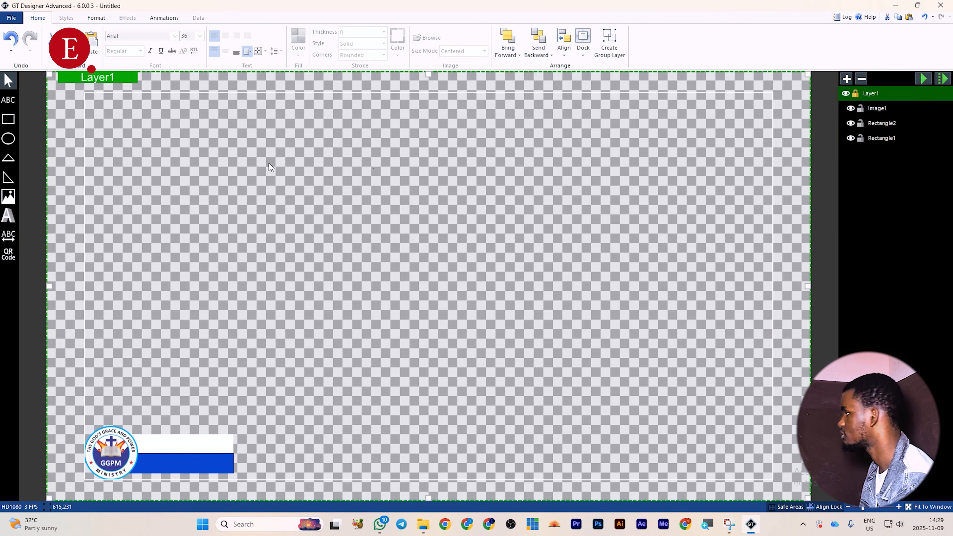
Add a text block over the white bar reading "Ministering" and widen it to fit the word.
left_click(4, 107)
left_click(154, 444)
left_click_drag(150, 441, 217, 456)
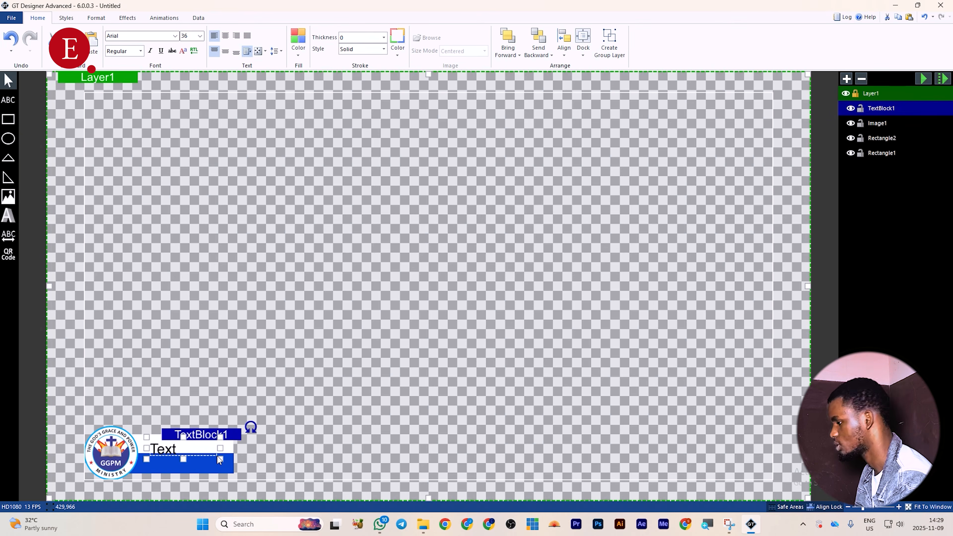
double_click(180, 449)
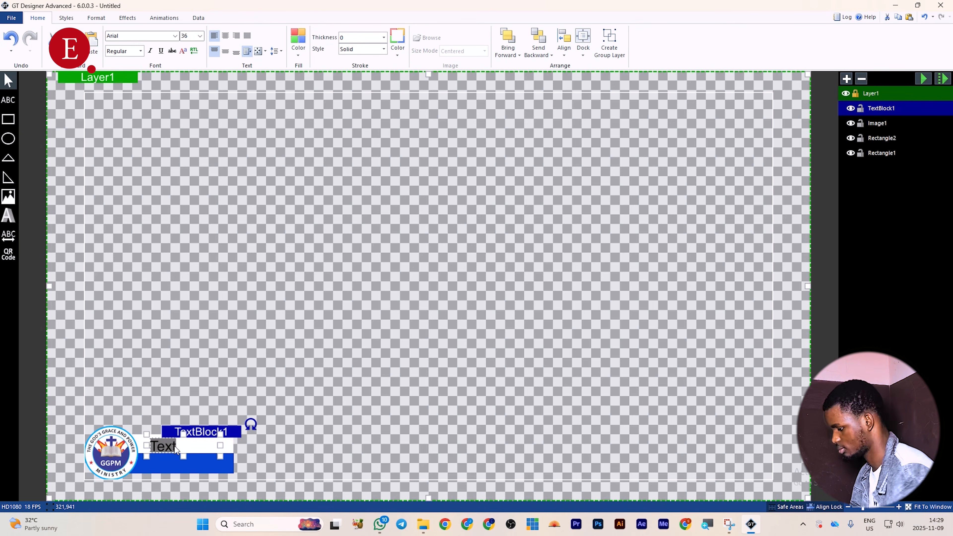
type("Ministerin")
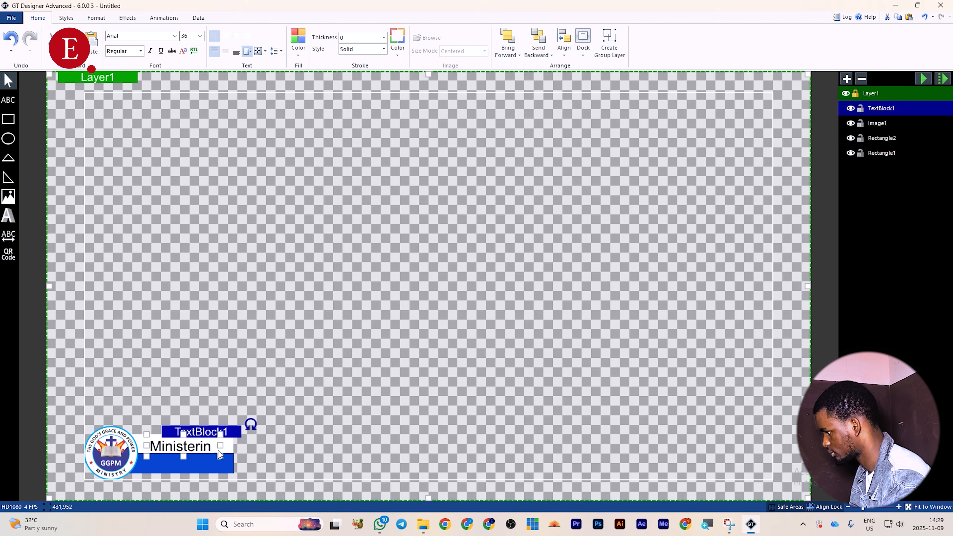
type("gg")
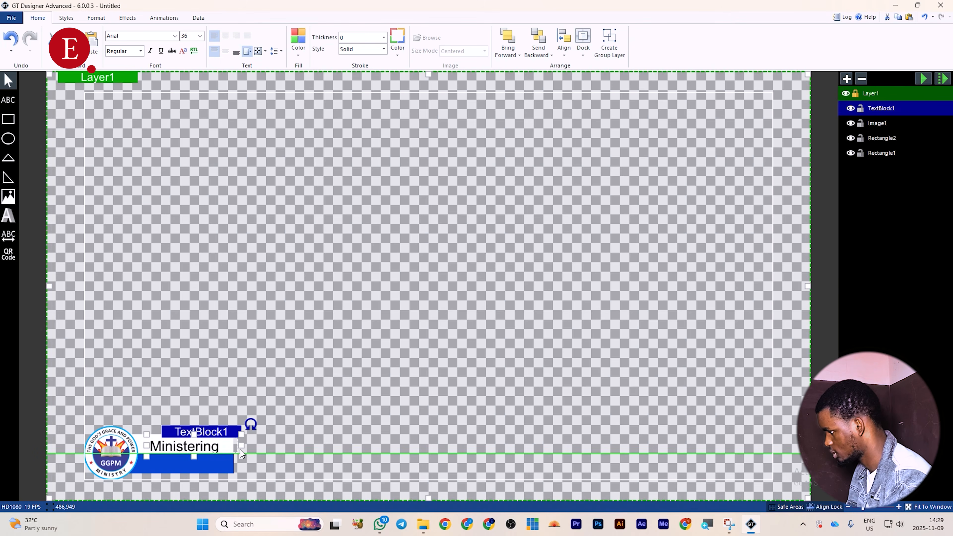
left_click(83, 185)
Position the "Ministering" text on the white bar just right of the logo, nudging it into vertical alignment.
left_click_drag(188, 449, 180, 451)
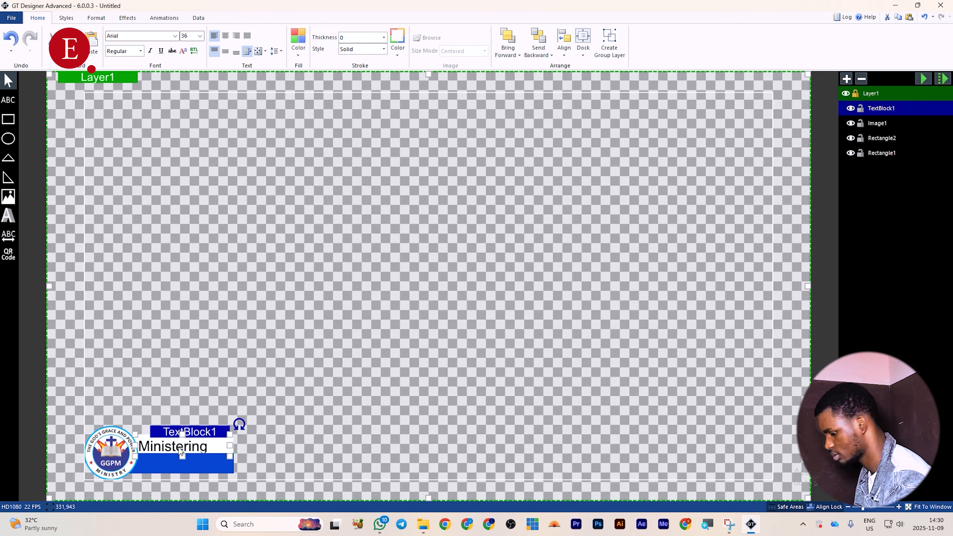
key("Right")
key("Right")
key("Right")
key("Right")
key("Right")
key("Right")
key("Right")
key("Right")
key("Right")
key("Up")
key("Up")
key("Up")
key("Up")
key("Up")
key("Up")
key("Up")
key("Right")
key("Right")
key("Right")
key("Right")
key("Down")
key("Down")
key("Down")
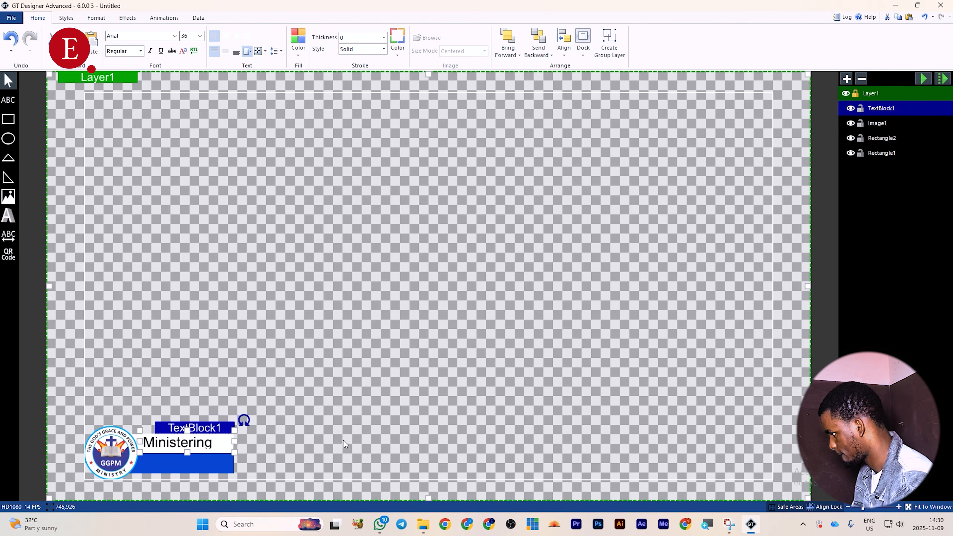
Nudge the "Ministering" text slightly right and down on the white bar, and deselect it.
key("Right")
key("Right")
key("Right")
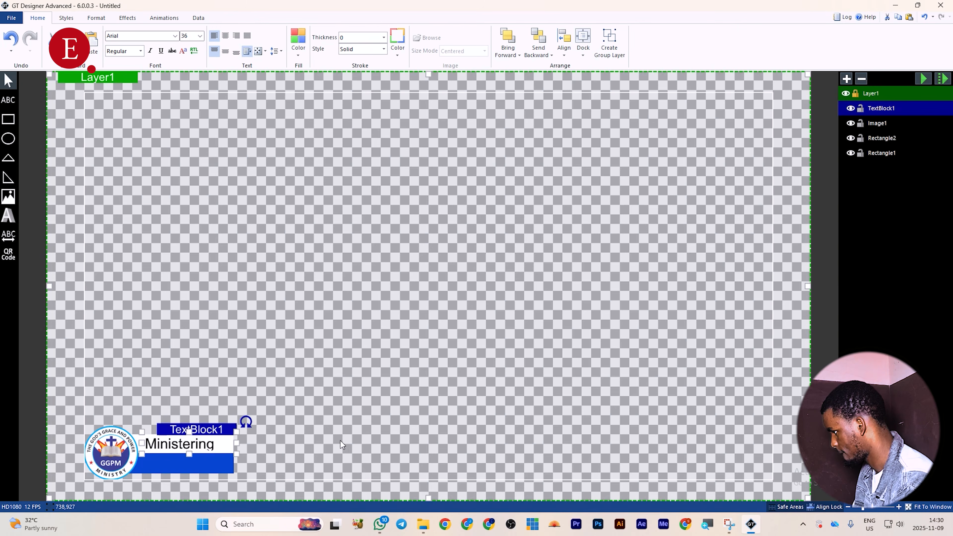
left_click(351, 411)
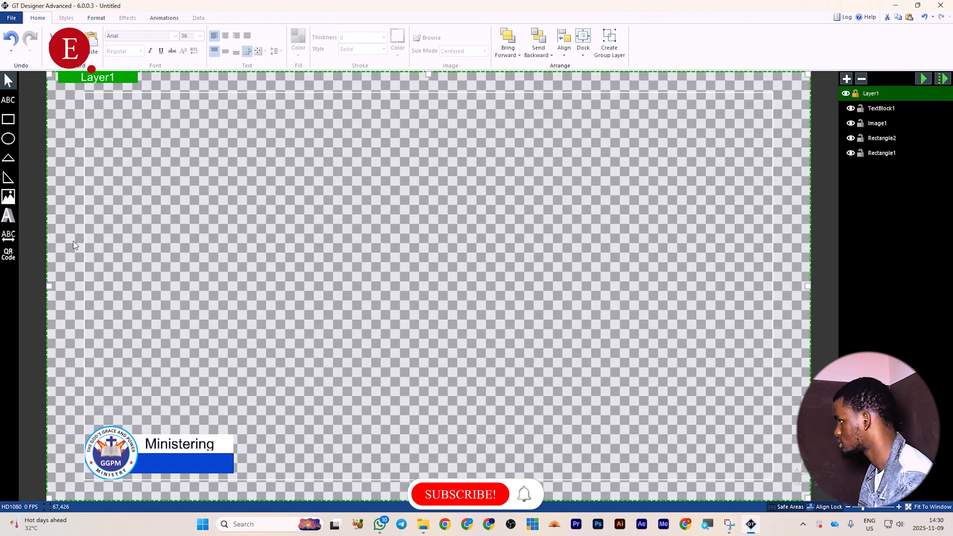
Duplicate the "Ministering" text block and place the copy on the blue bar, directly below the original.
left_click(191, 450)
key("ctrl+c")
key("ctrl+v")
left_click_drag(192, 451, 189, 463)
Replace the copied text on the blue bar with the pastor's title and name, widening the block to fit one line.
double_click(184, 461)
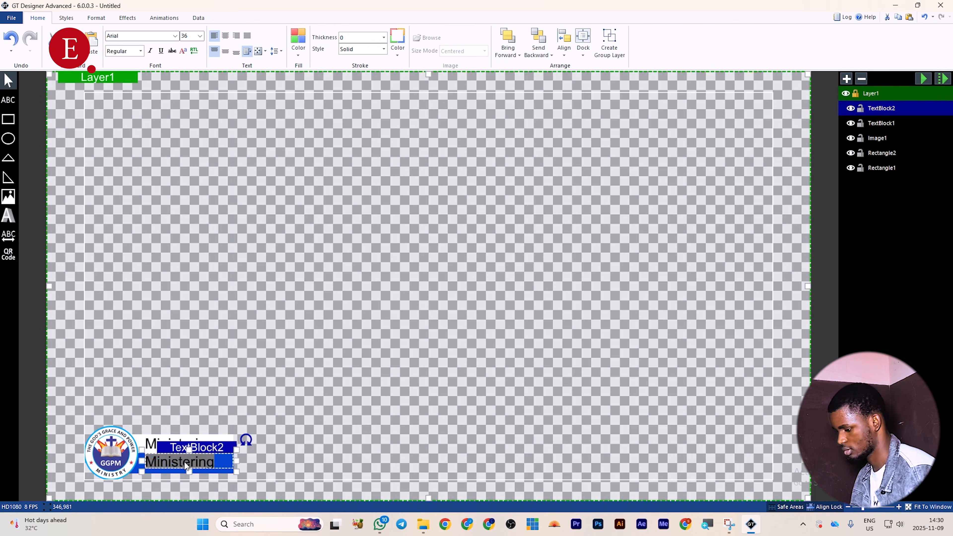
type("Pastor A.O")
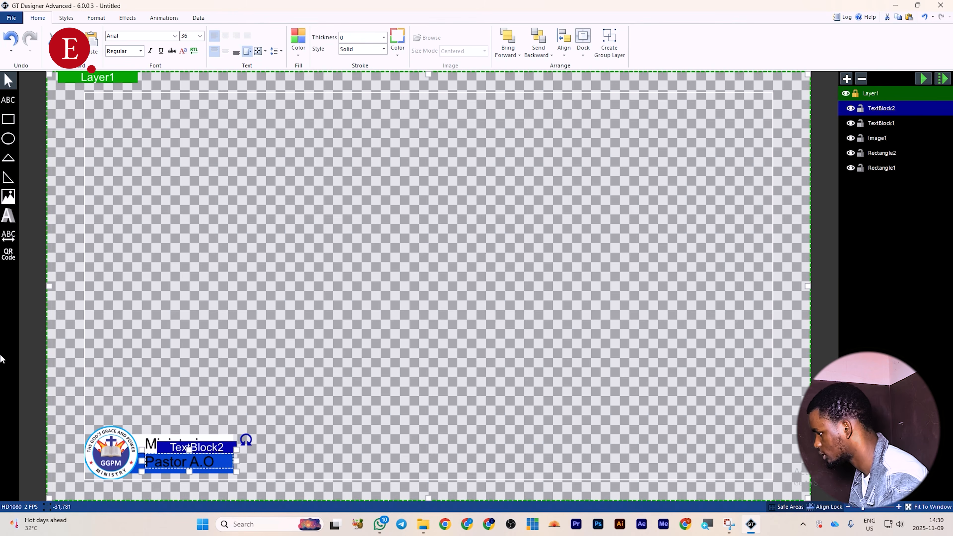
type("Samuel")
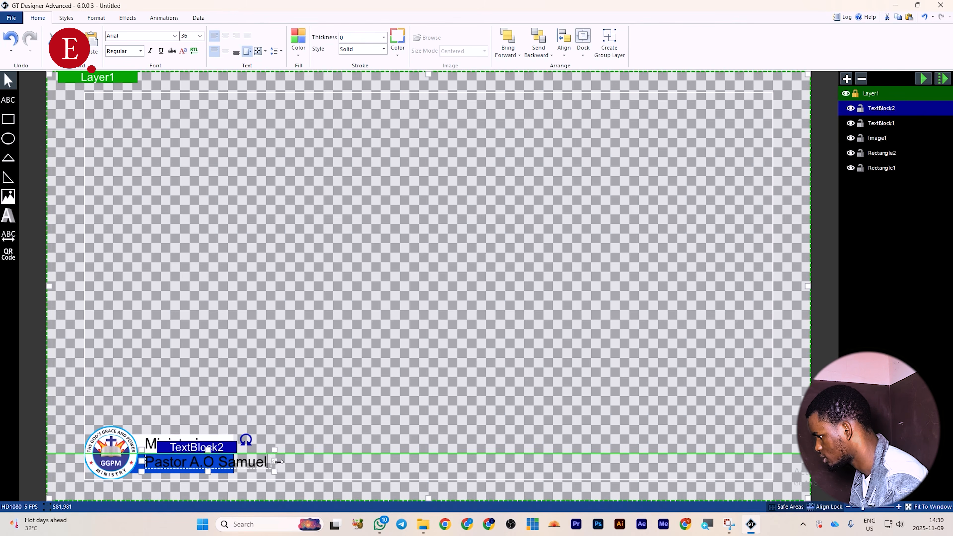
left_click(331, 419)
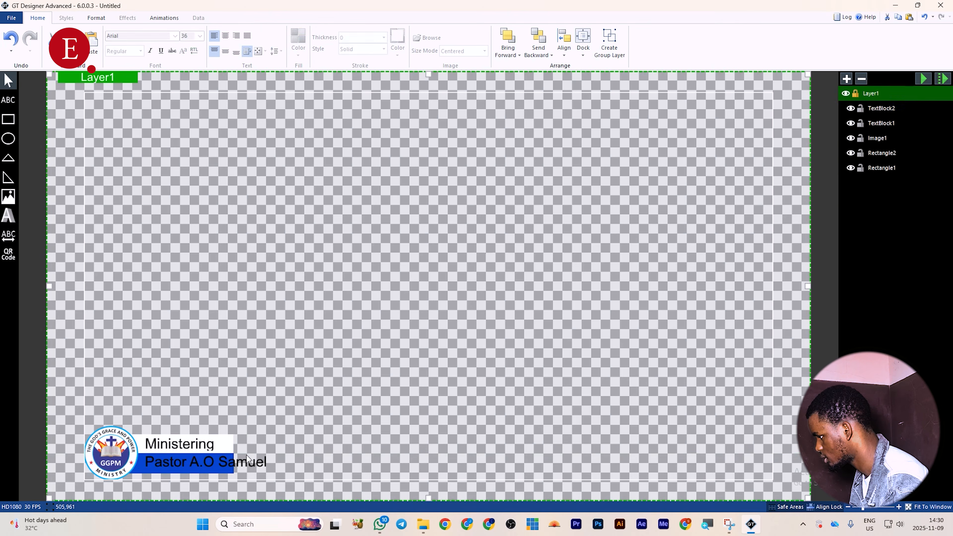
Fine-tune the name text block, widening it slightly and shifting its text down on the blue bar.
left_click(242, 464)
mouse_move(277, 448)
left_mouse_down()
mouse_move(239, 462)
mouse_move(280, 440)
left_mouse_up()
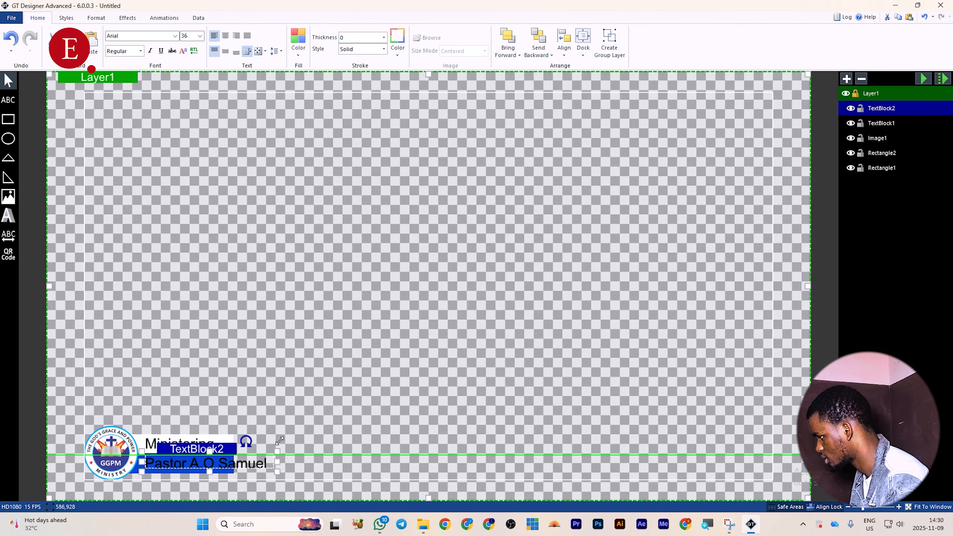
left_click(305, 446)
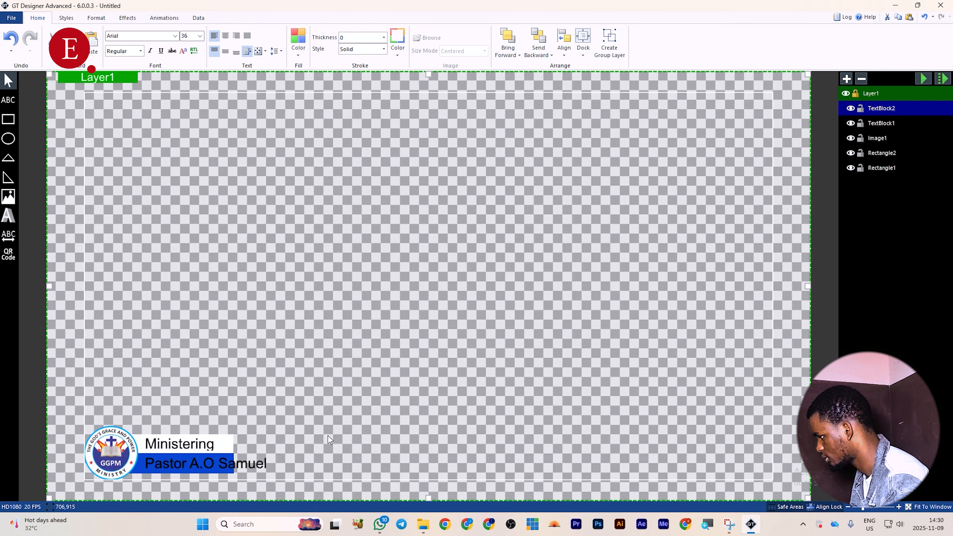
Extend the blue bar, Rectangle2, to the right so it spans past the end of the pastor's name.
left_click(146, 469)
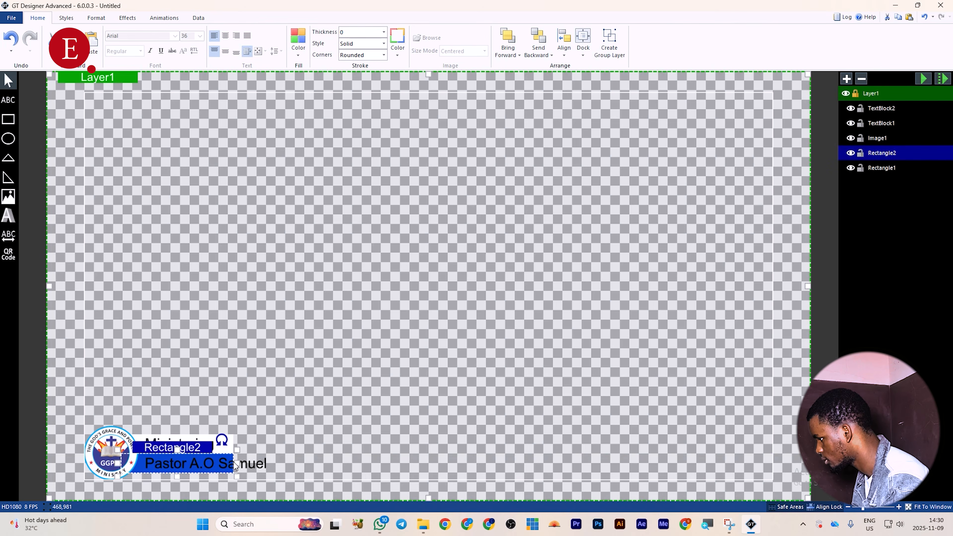
left_click_drag(237, 464, 278, 461)
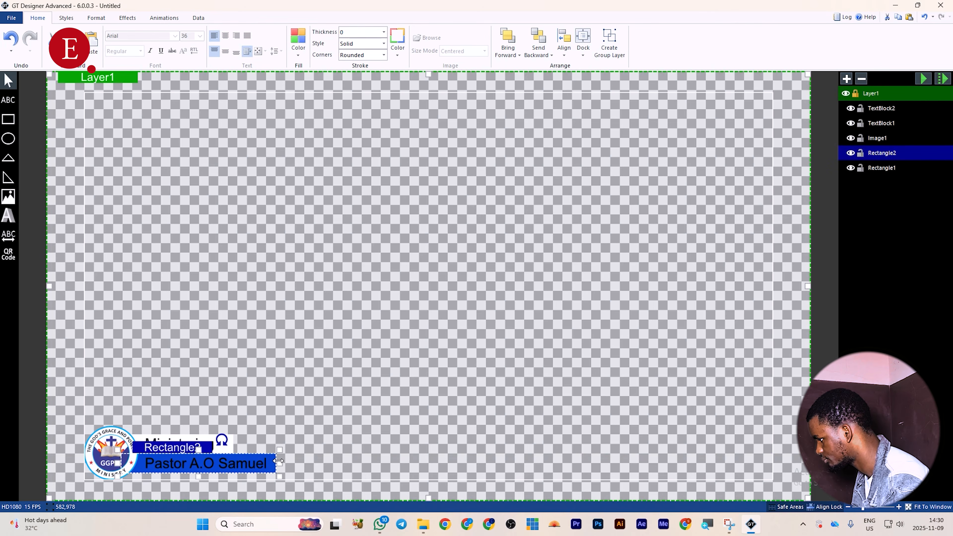
left_click(430, 400)
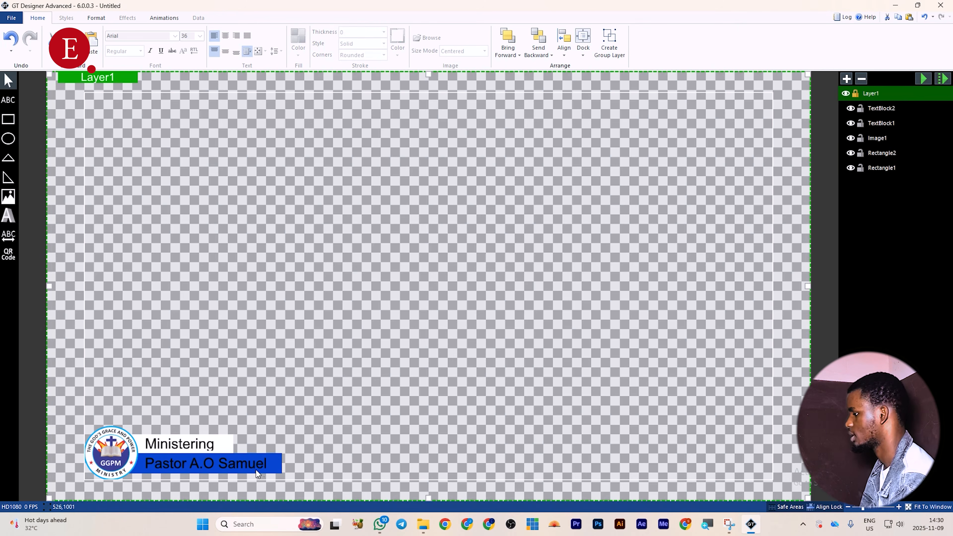
Colour the "Ministering" text with the recently used dark blue.
left_click(203, 451)
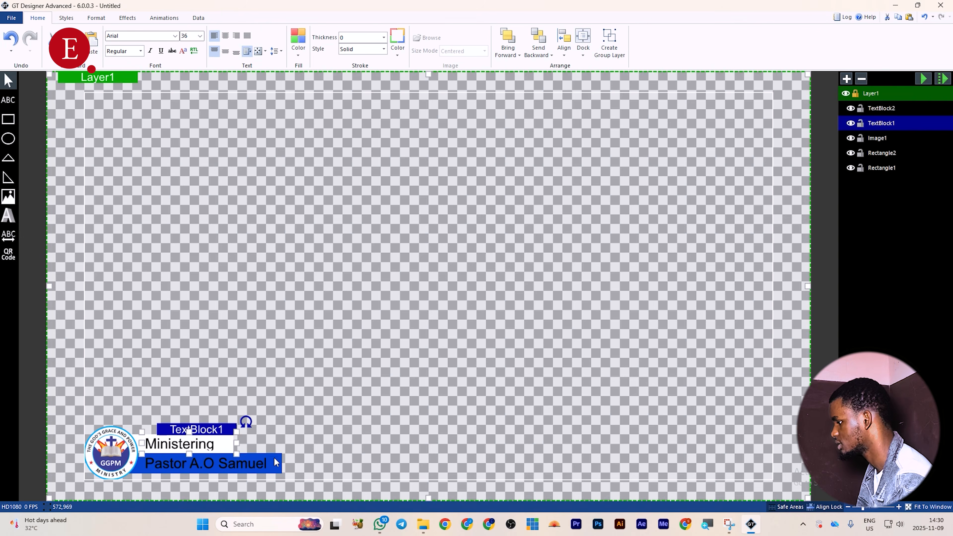
left_click(298, 43)
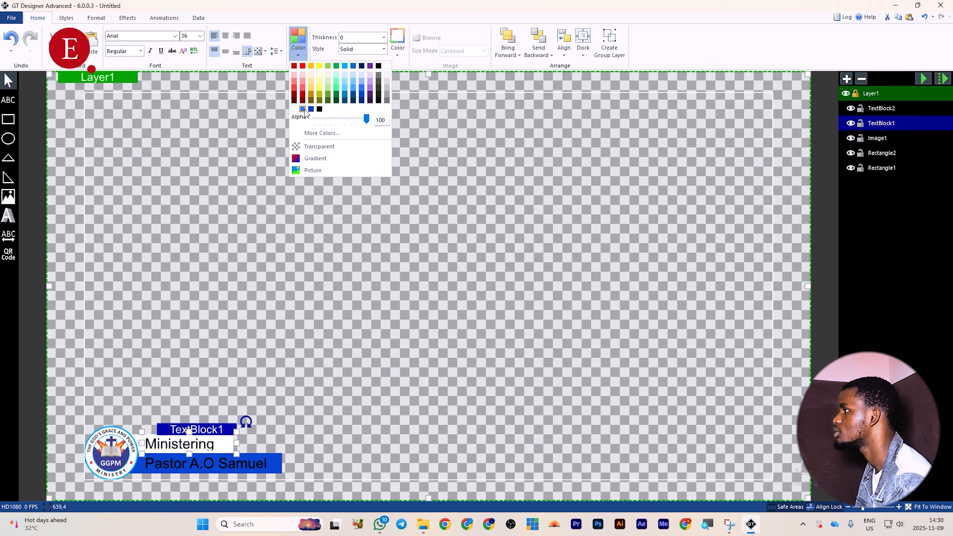
left_click(310, 108)
left_click(289, 304)
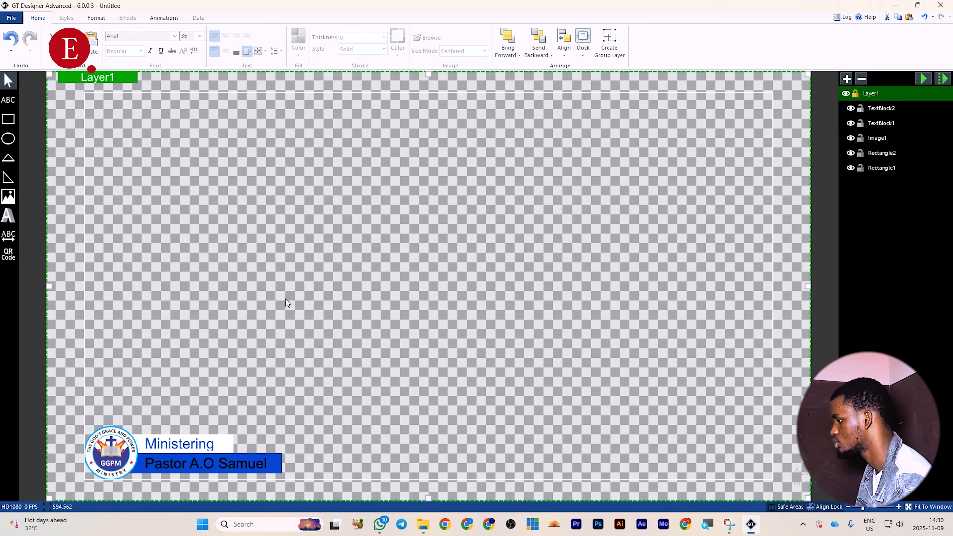
Colour the pastor's name text on the blue bar white.
left_click(250, 466)
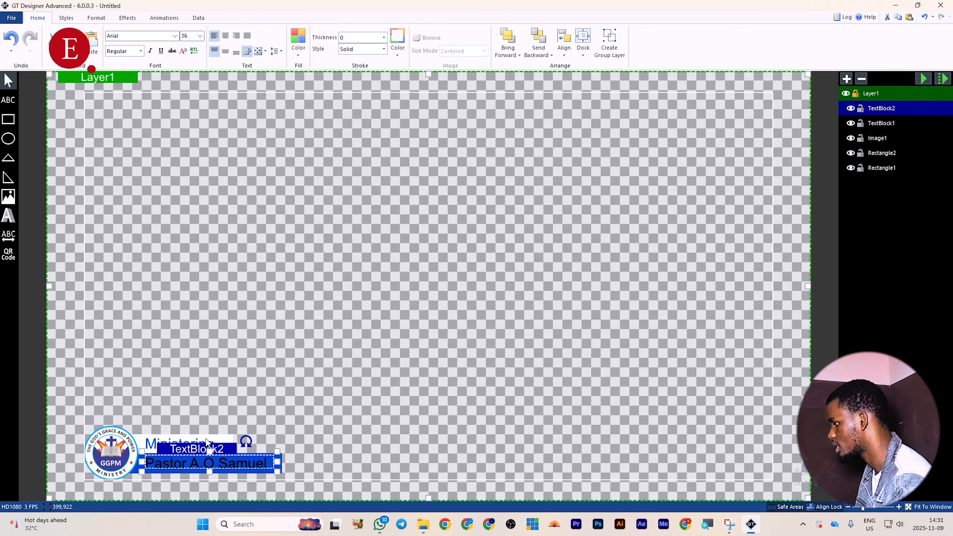
left_click(299, 44)
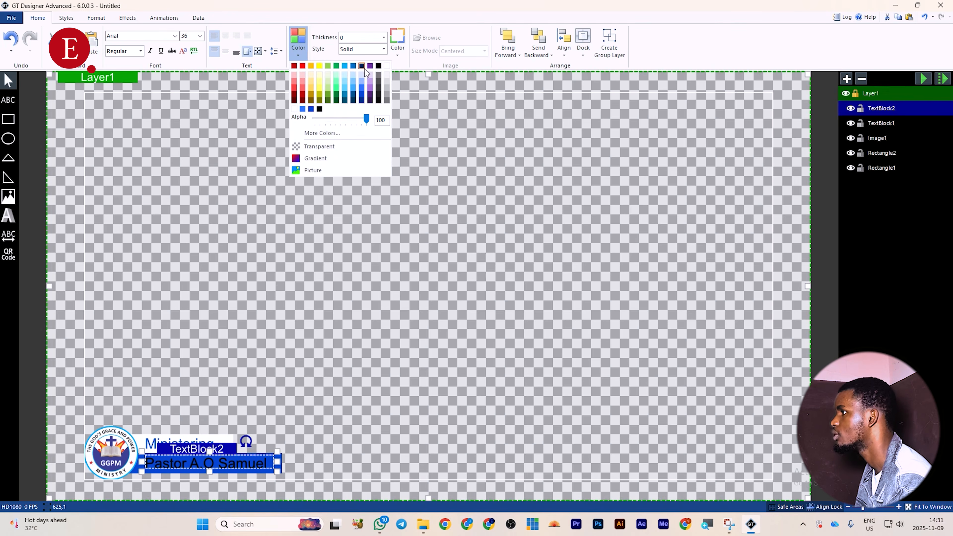
left_click(386, 67)
left_click(374, 165)
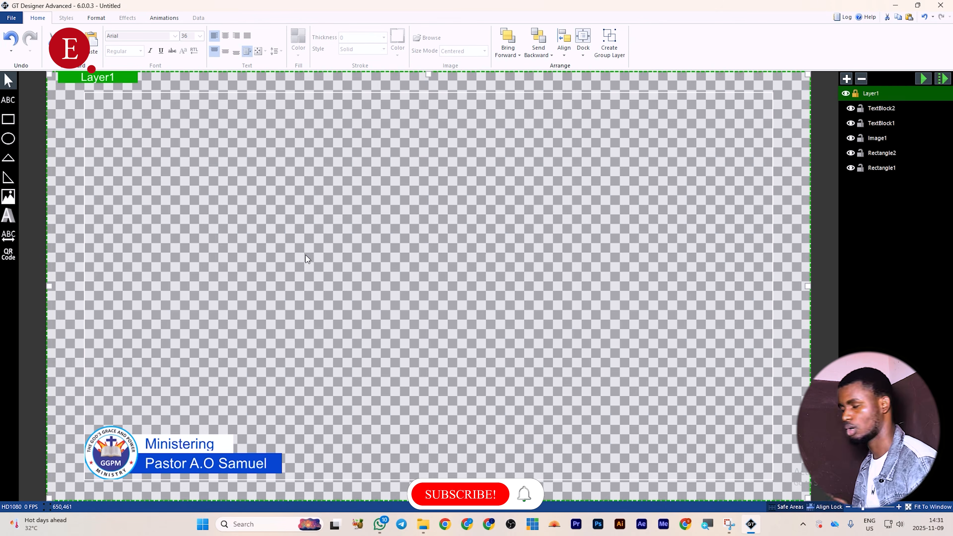
Choose TransitionIn as the storyboard for the lower-third's animations.
left_click(164, 18)
left_click(112, 38)
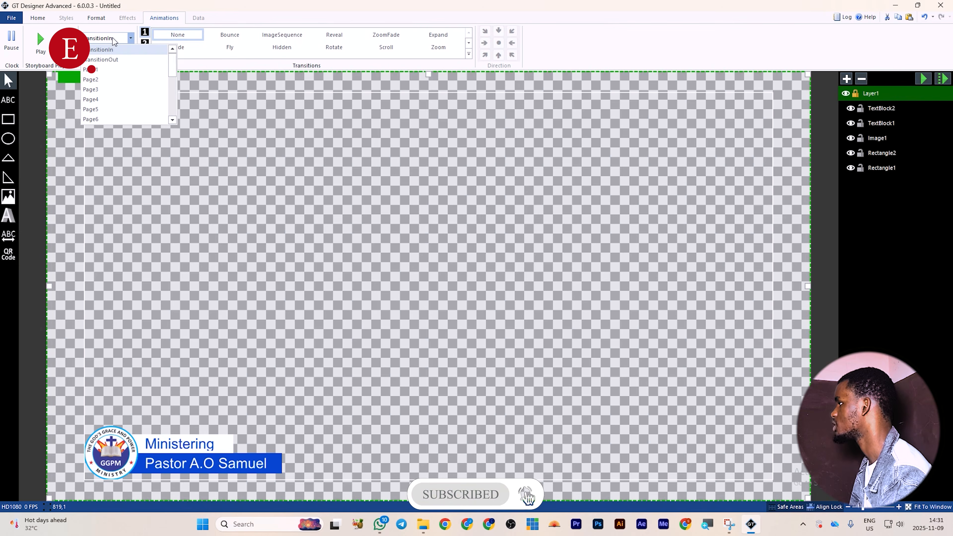
left_click(112, 53)
left_click(111, 40)
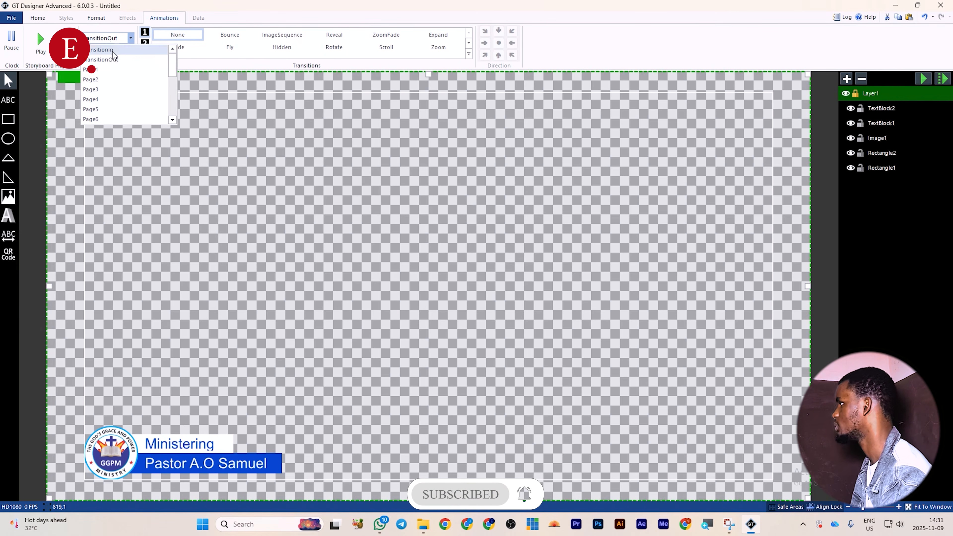
left_click(113, 51)
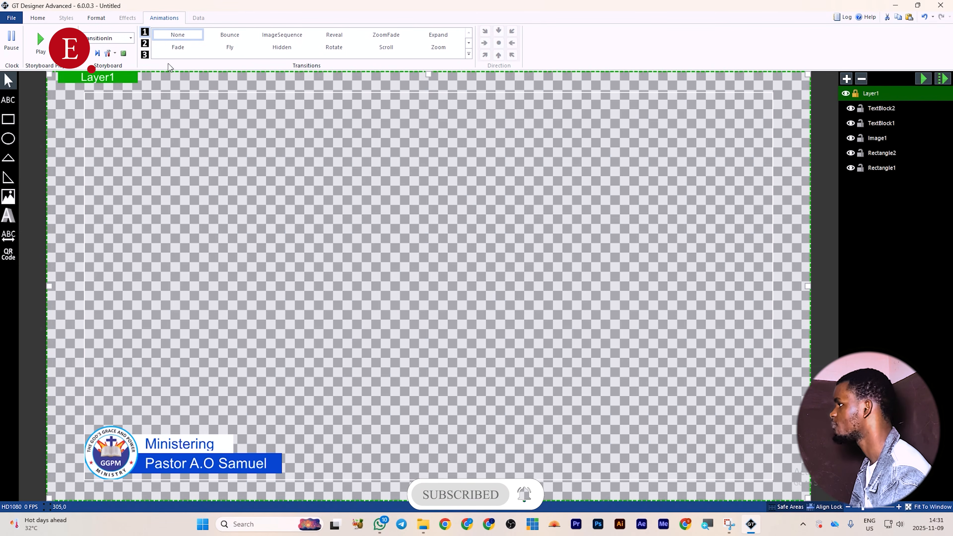
Apply the Bounce transition to the logo image and preview the animation.
left_click(105, 449)
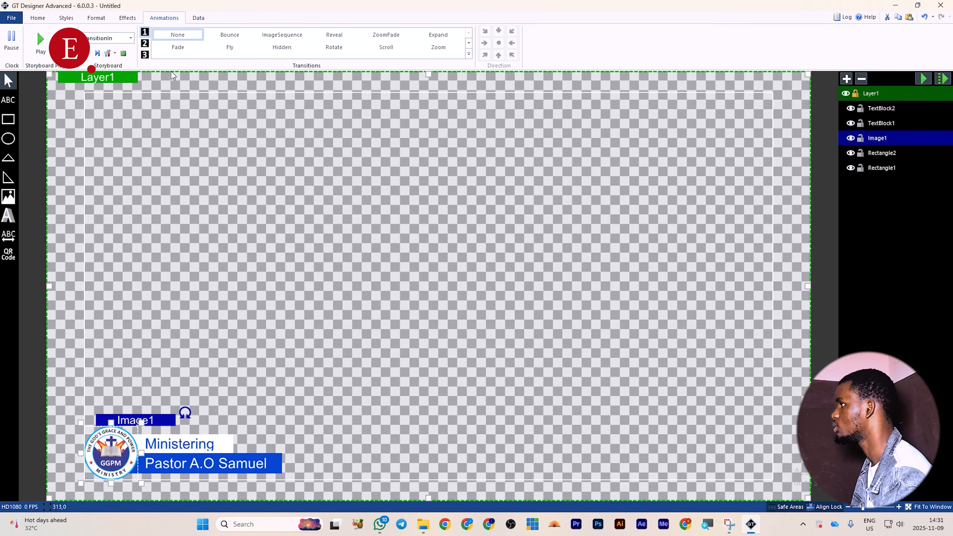
left_click(229, 37)
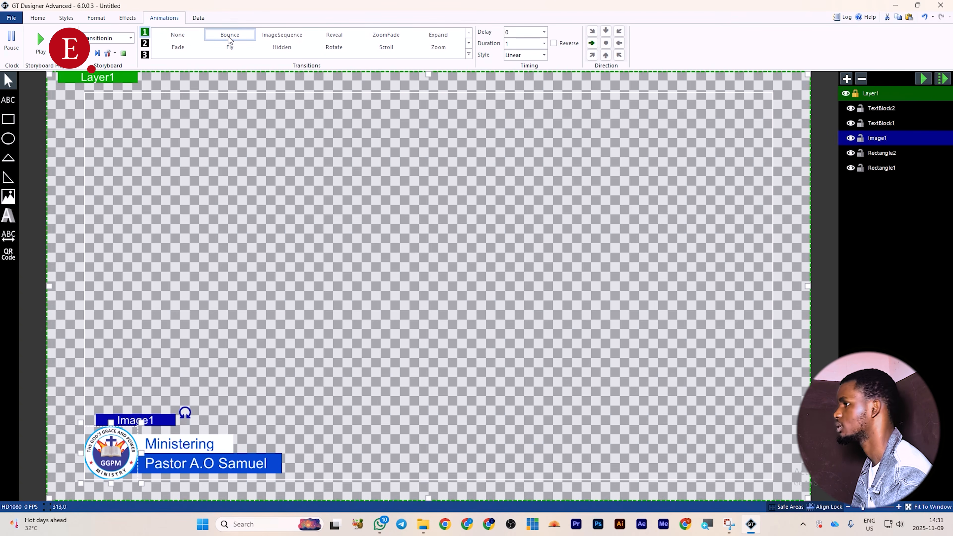
left_click(926, 78)
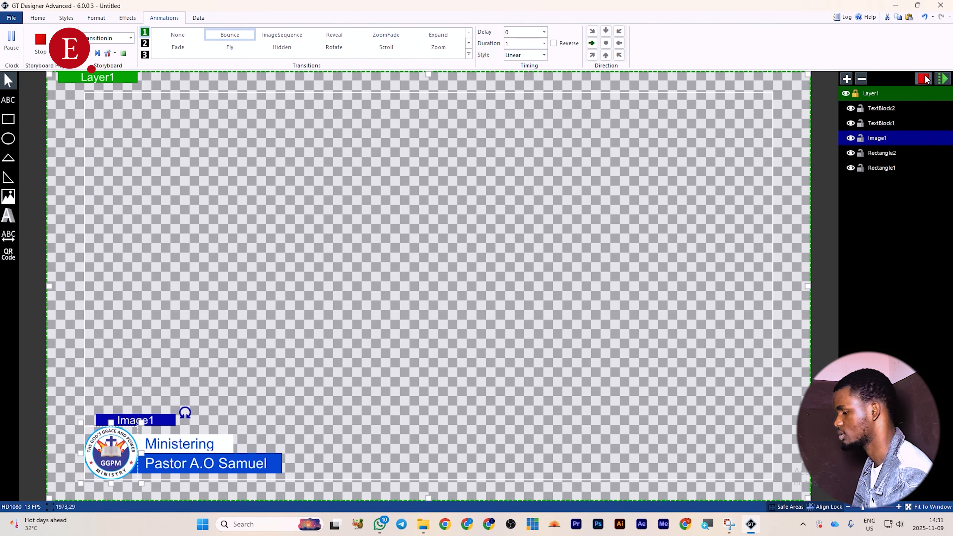
left_click(924, 80)
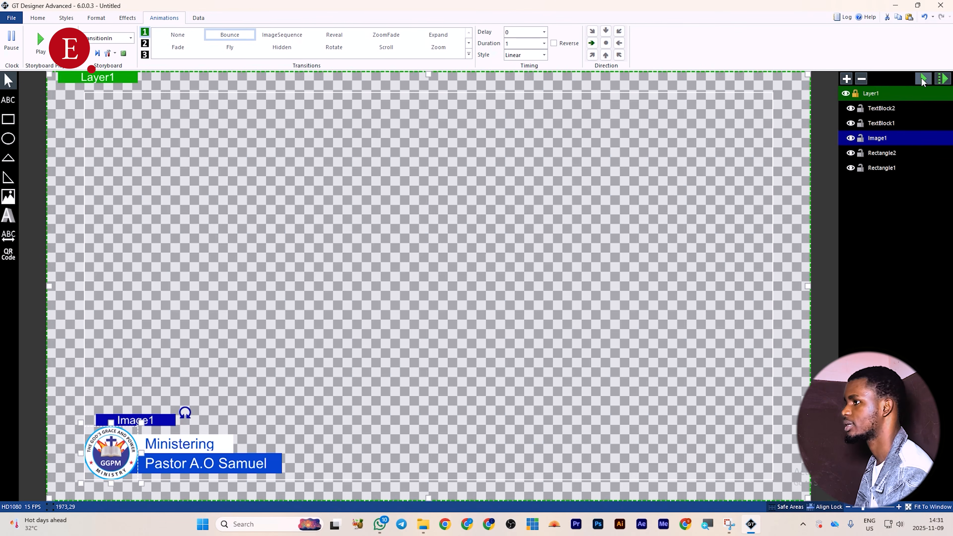
Try the logo's Bounce transition with Reverse enabled, previewing it before turning Reverse off.
left_click(591, 43)
left_click(923, 80)
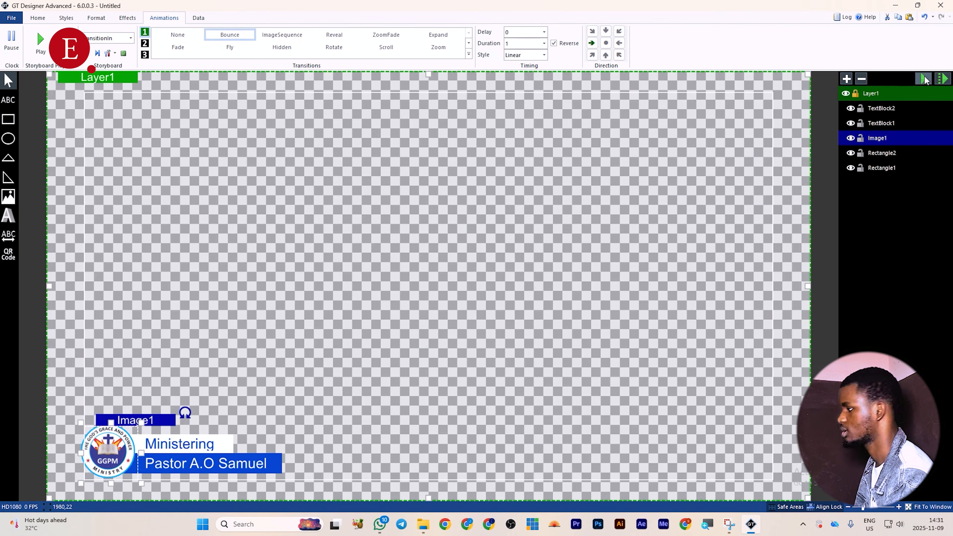
left_click(923, 79)
left_click(553, 43)
Set the logo's Bounce direction to centre and preview the animation.
left_click(605, 42)
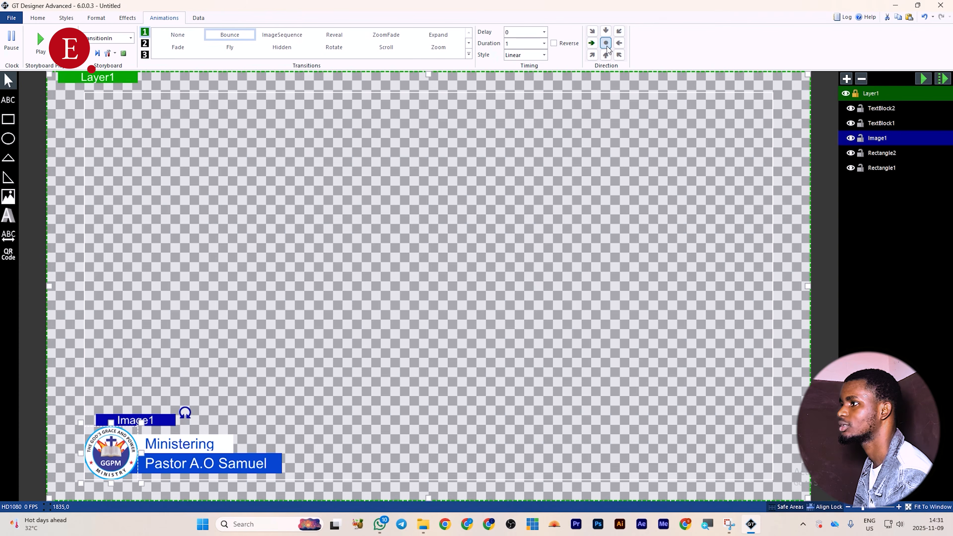
left_click(919, 78)
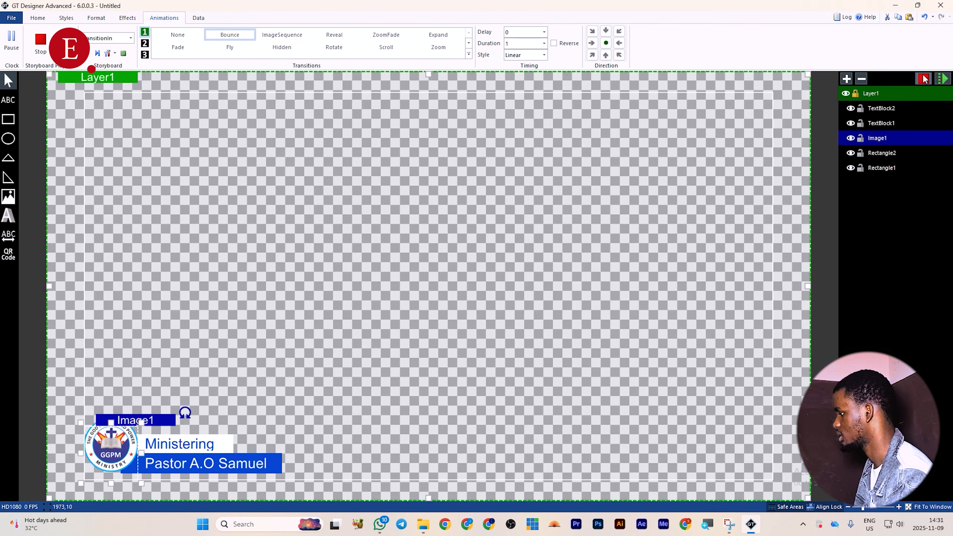
left_click(924, 78)
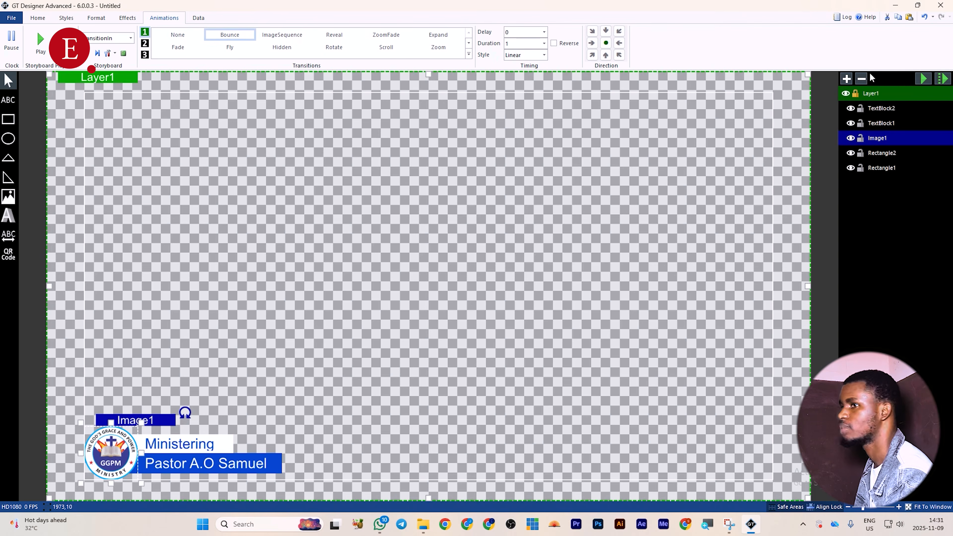
Apply a Reveal transition running left to right to the white bar, Rectangle1, and preview it.
left_click(885, 154)
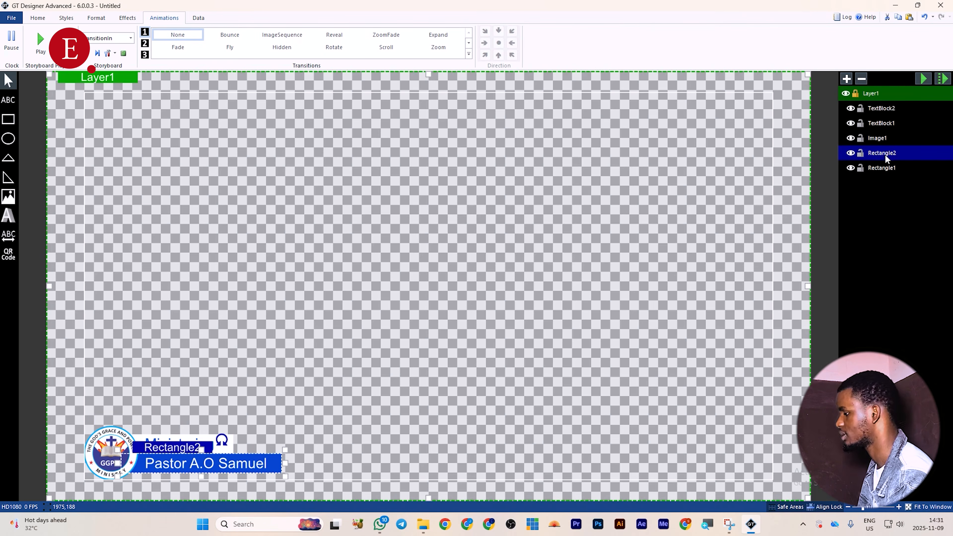
left_click(880, 124)
left_click(879, 169)
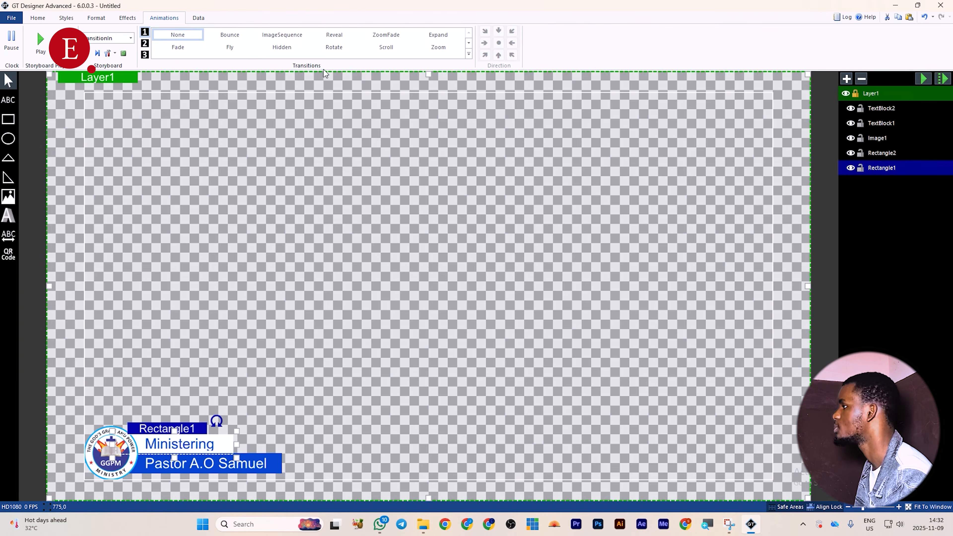
left_click(335, 36)
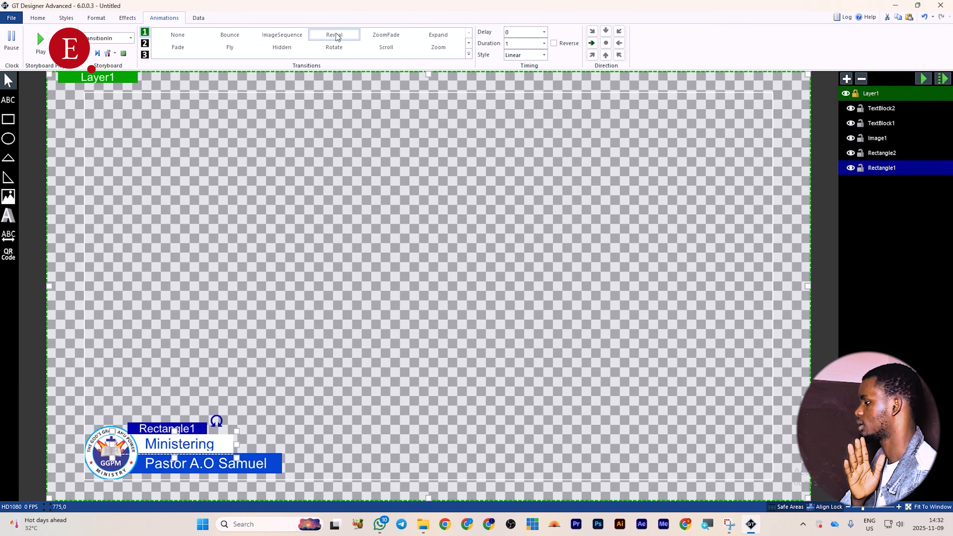
left_click(606, 44)
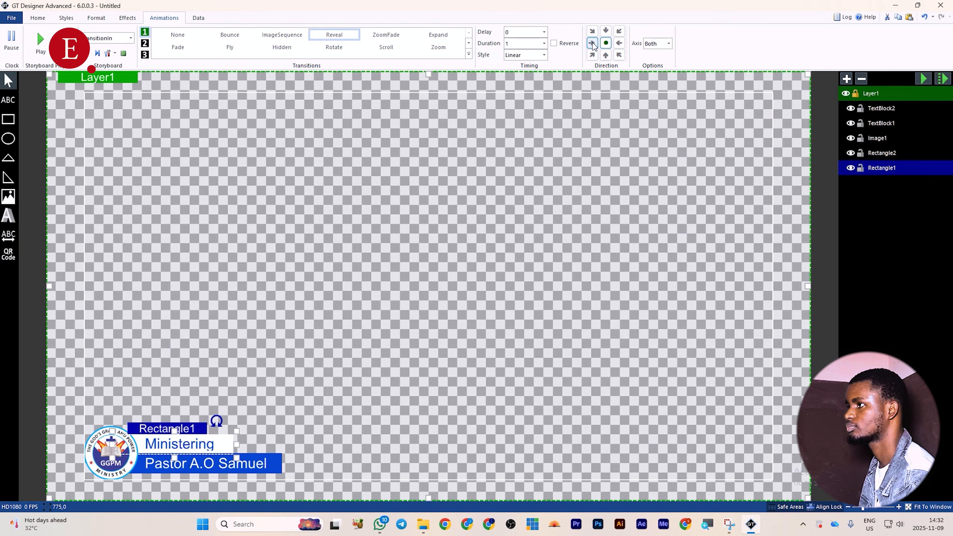
left_click(591, 44)
left_click(923, 79)
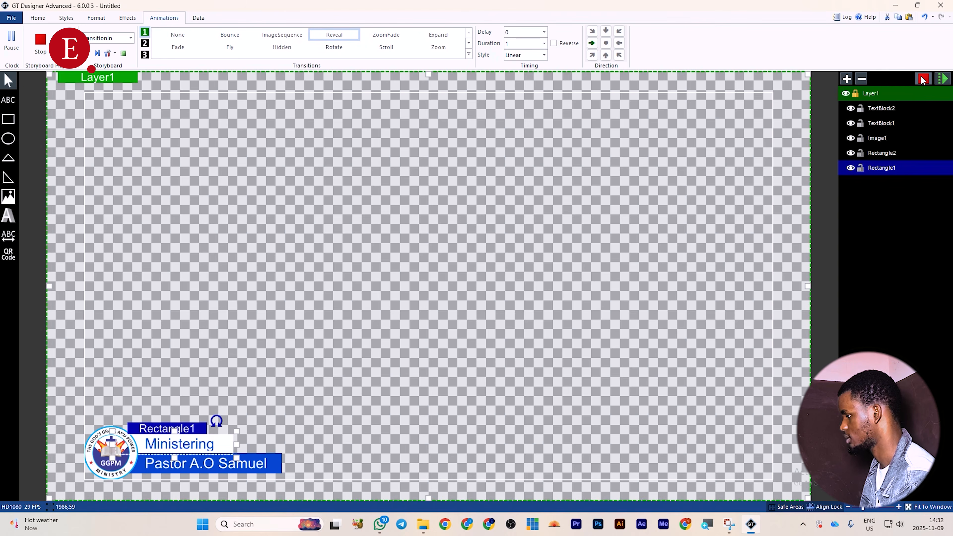
left_click(923, 79)
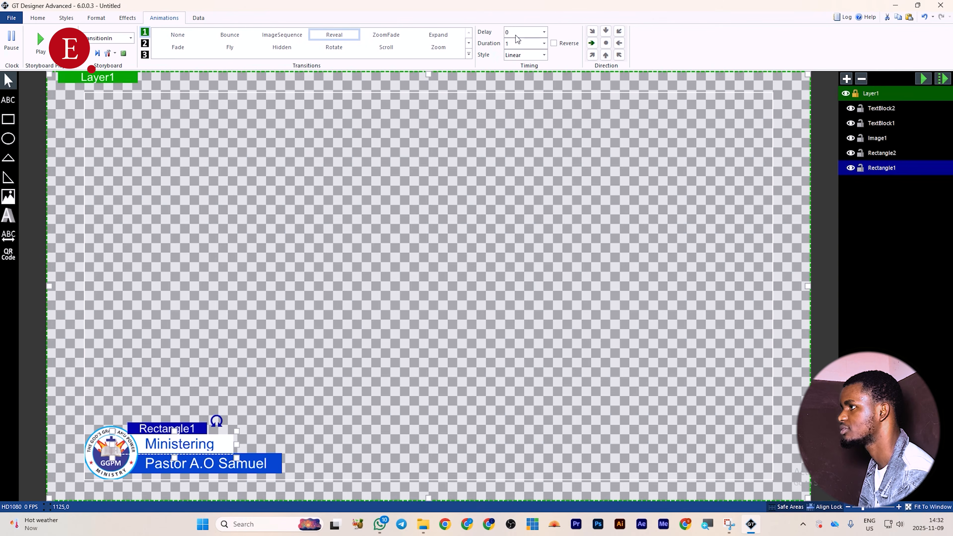
Try delays of 1 and 2 for the white bar's Reveal transition and preview the animation.
left_click(544, 33)
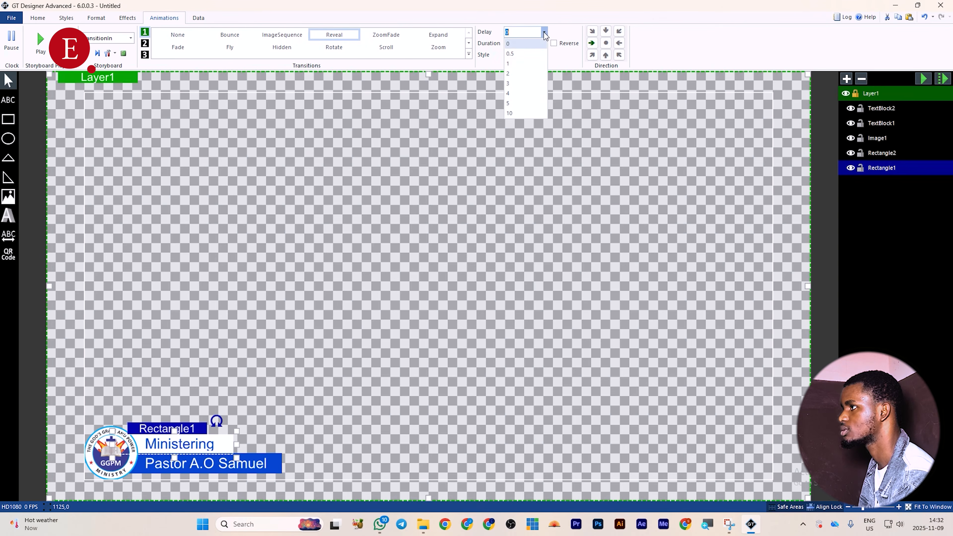
left_click(521, 64)
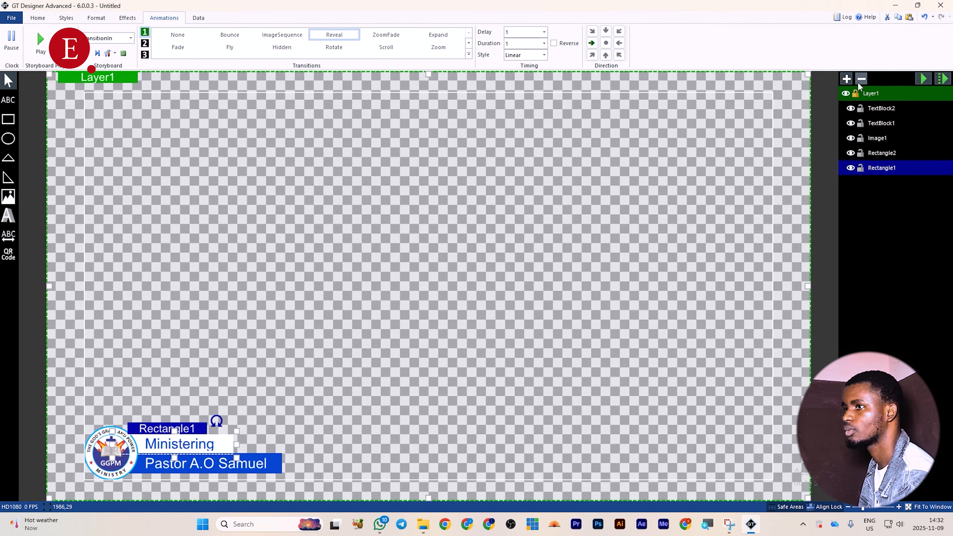
left_click(544, 32)
left_click(542, 74)
left_click(923, 79)
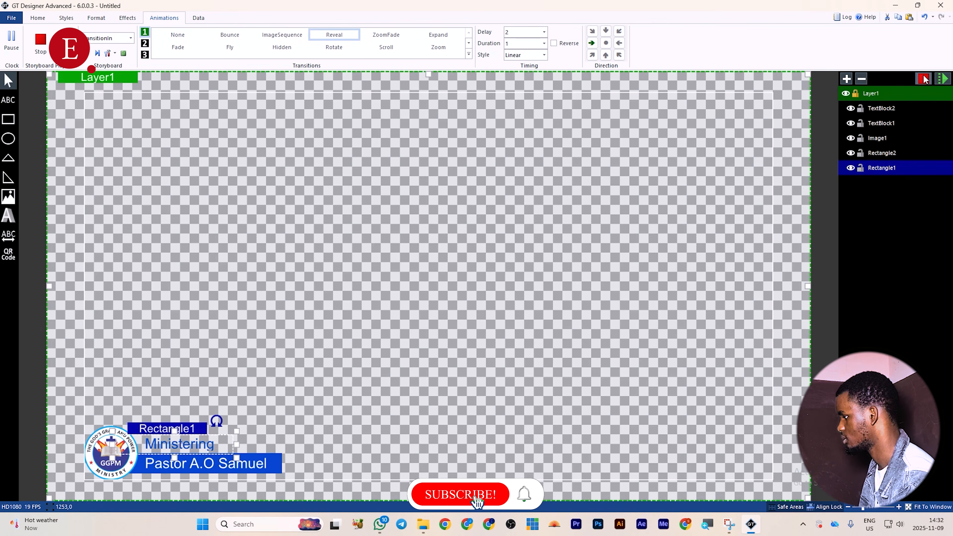
Set the Reveal delay of the white bar, Rectangle1, to 1 and preview the animation.
left_click(542, 33)
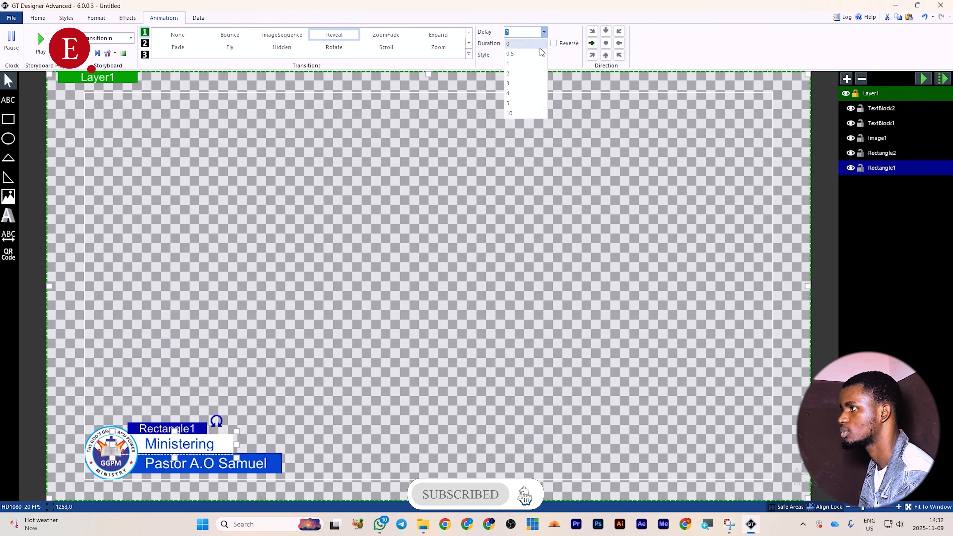
left_click(533, 62)
left_click(923, 79)
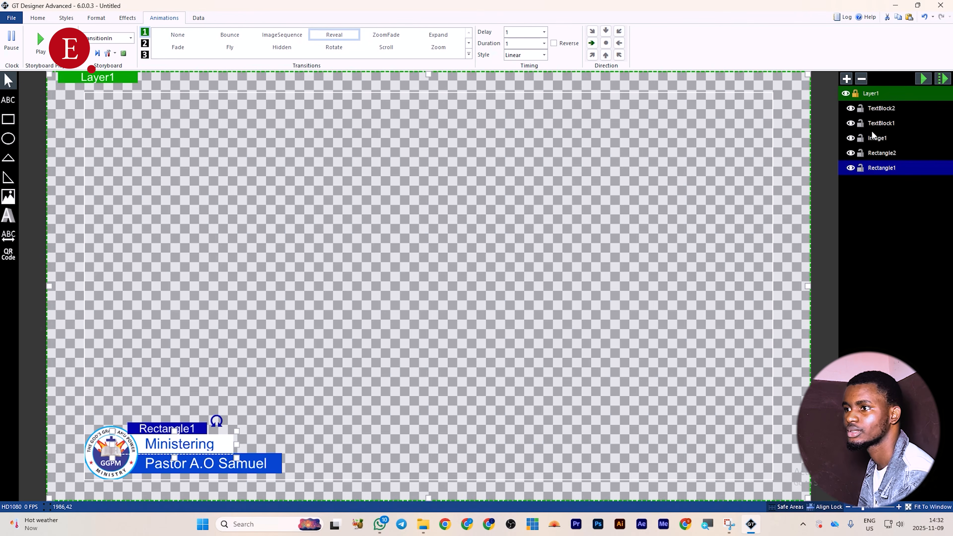
Apply a Reveal transition with a delay of 1.5 to the blue bar, Rectangle2, and preview the animation.
left_click(887, 159)
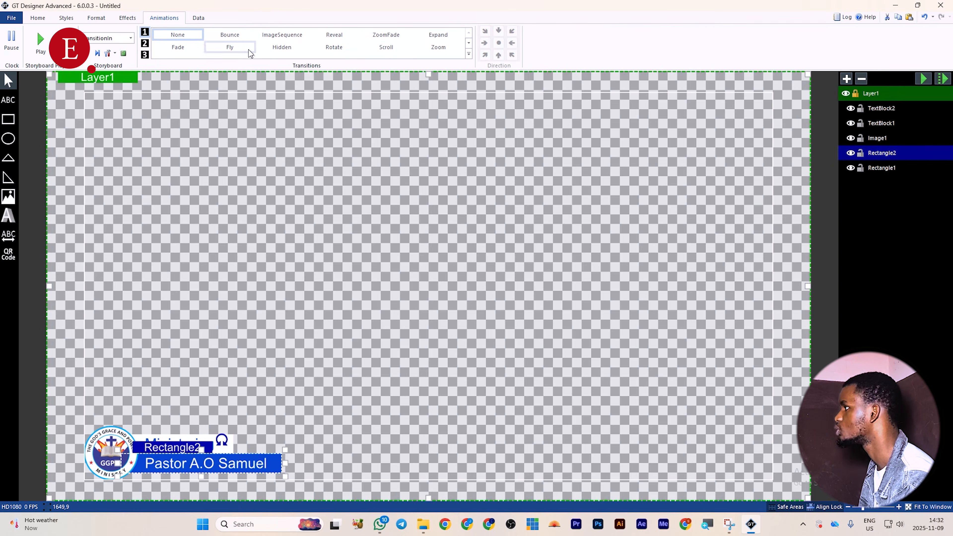
left_click(332, 35)
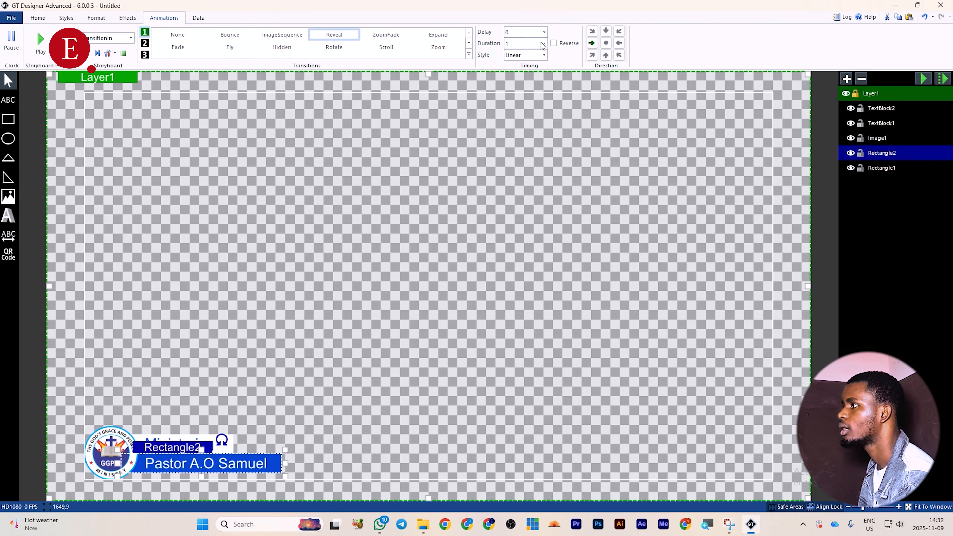
left_click(546, 33)
type("1.5")
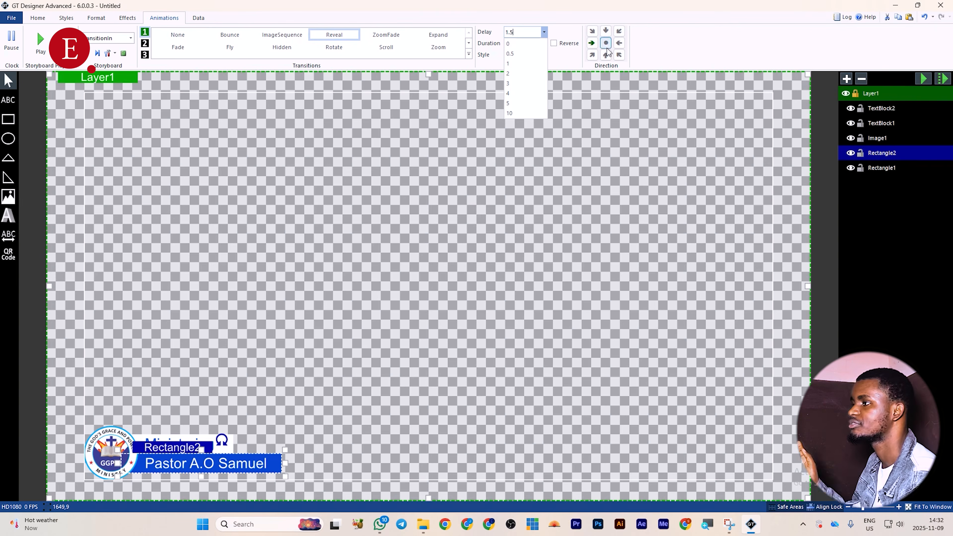
left_click(923, 79)
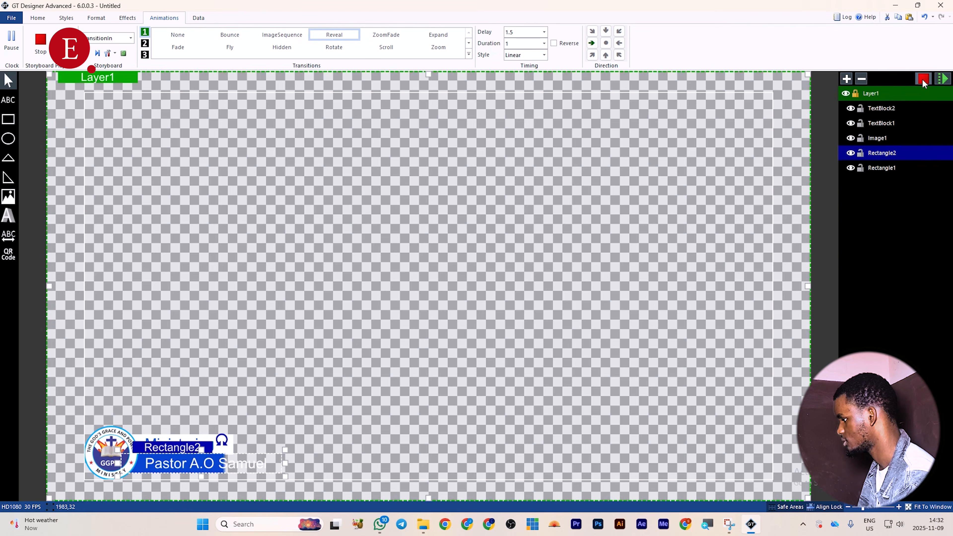
Try a Scroll transition on the "Ministering" text, TextBlock1, previewing it without a delay and with a delay of 1.8.
left_click(905, 122)
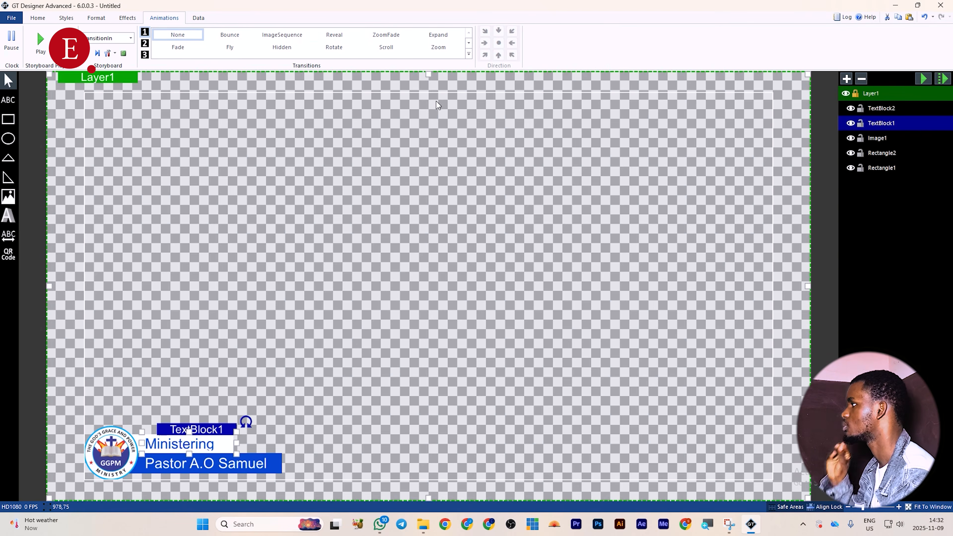
left_click(384, 47)
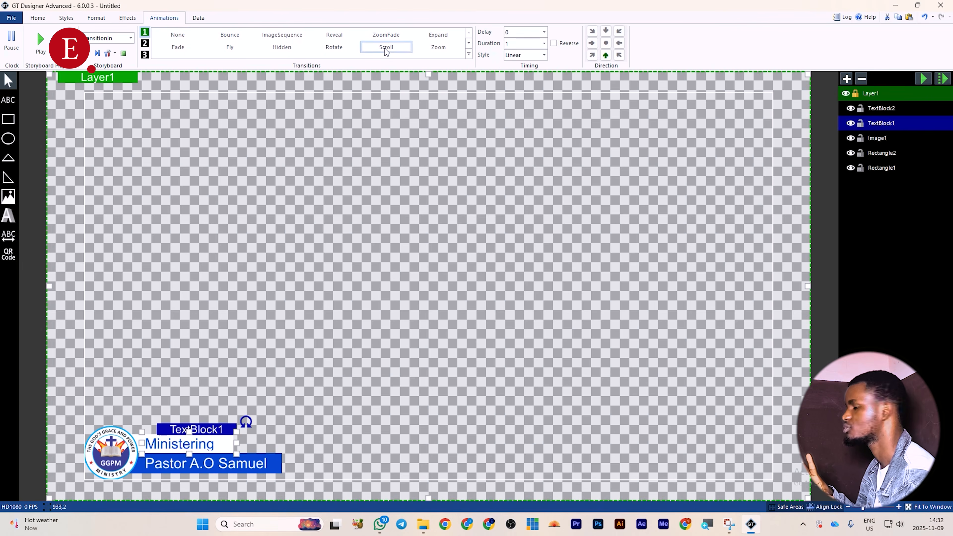
left_click(920, 79)
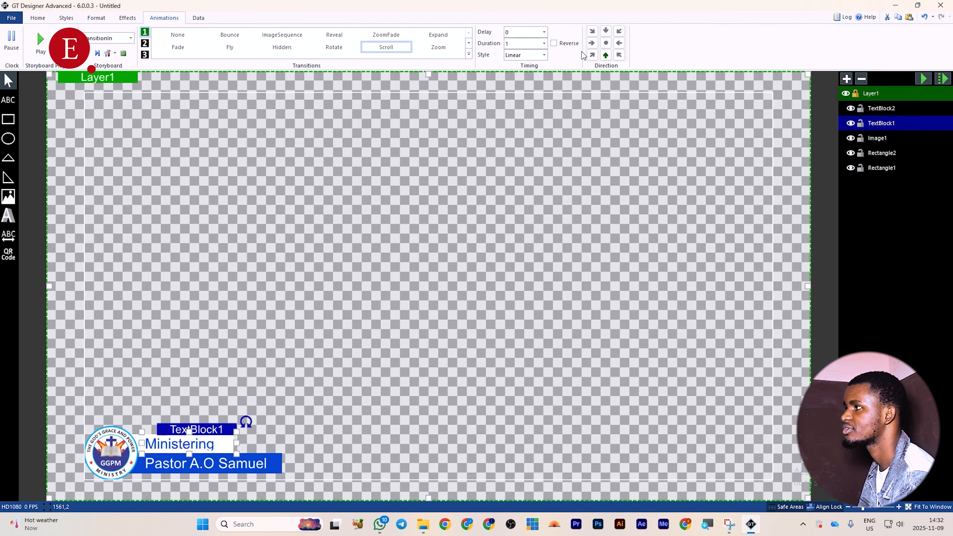
left_click(545, 32)
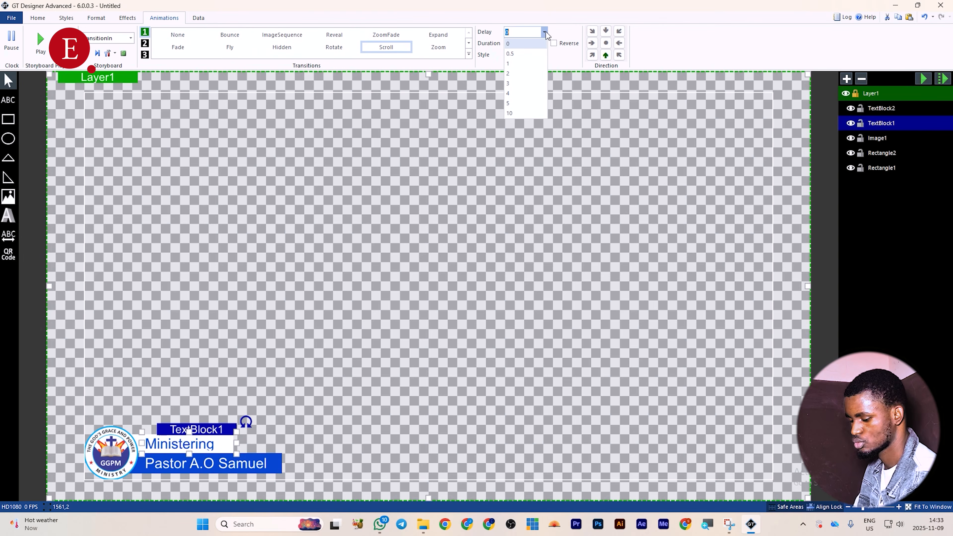
type("1.8")
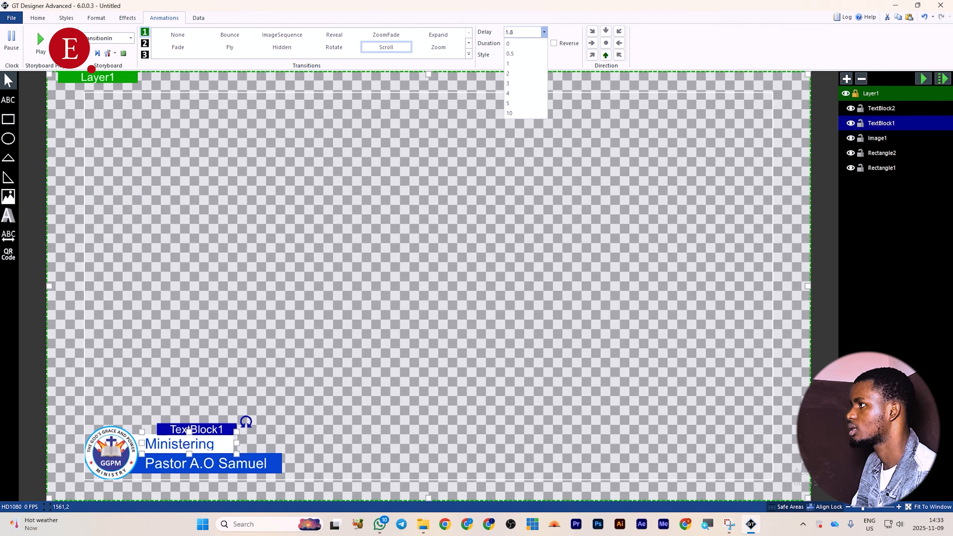
key("Return")
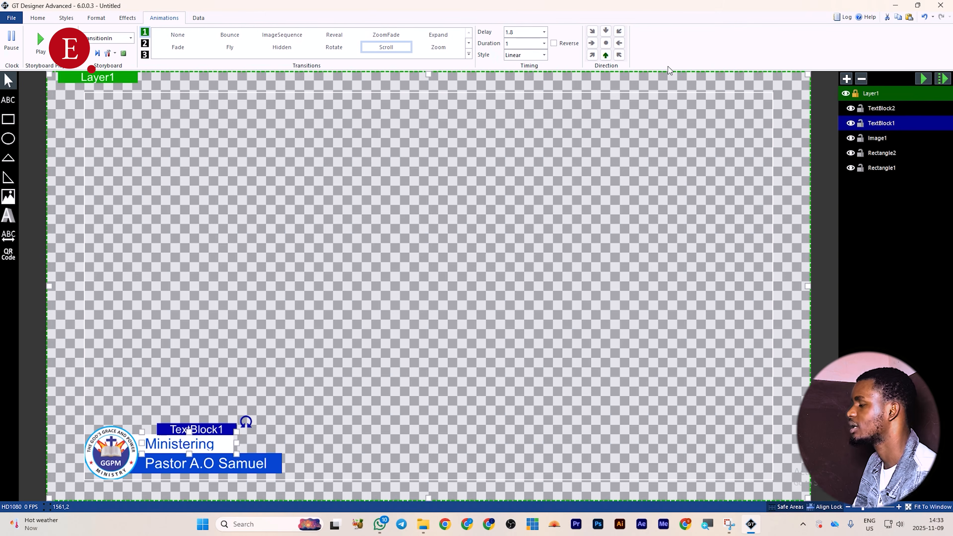
left_click(921, 78)
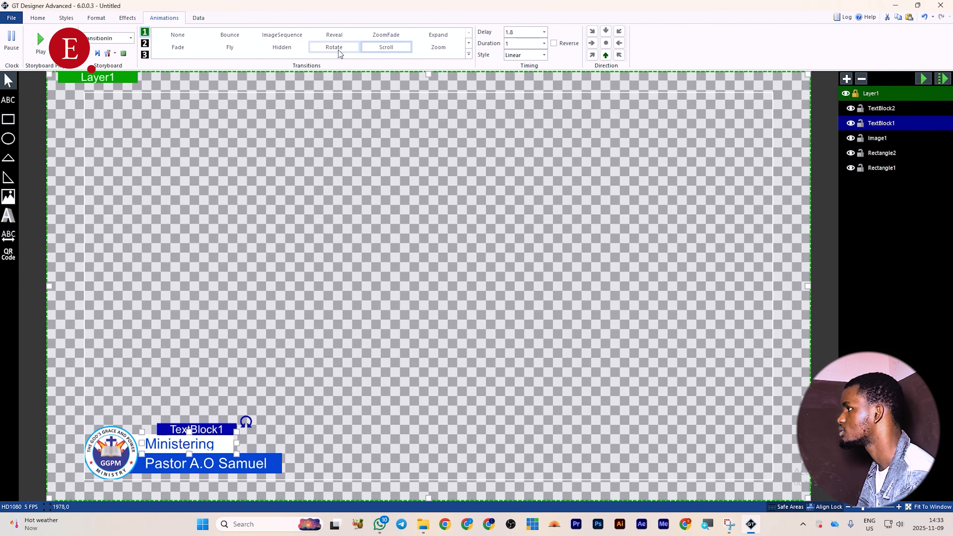
Change the "Ministering" text's transition to Fade and preview it with a delay of 1.4, followed by a delay of 1.6.
left_click(178, 47)
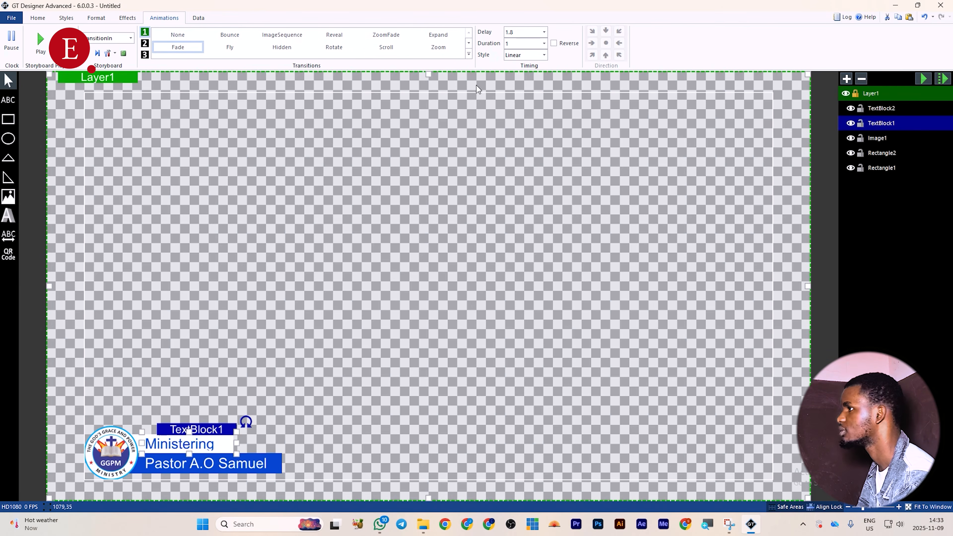
left_click(544, 32)
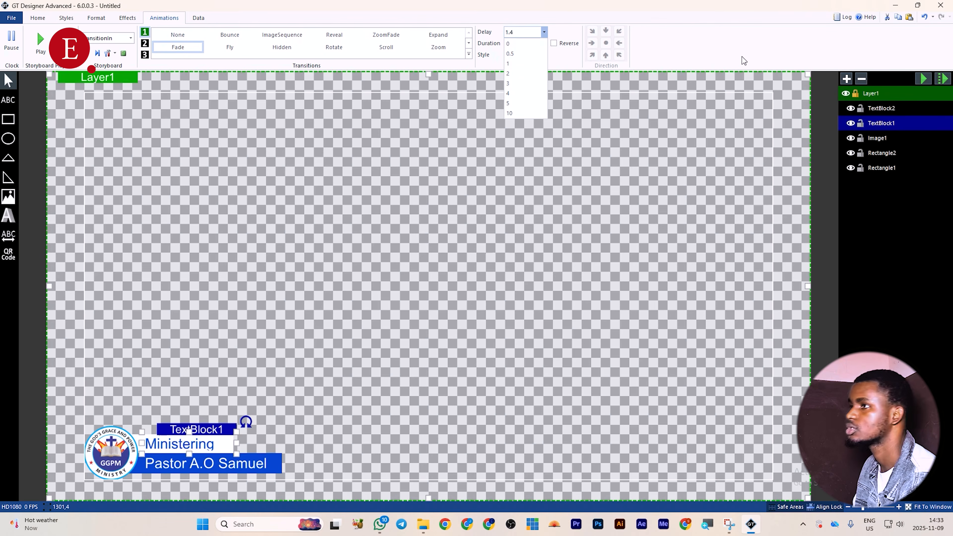
left_click(923, 78)
left_click(923, 79)
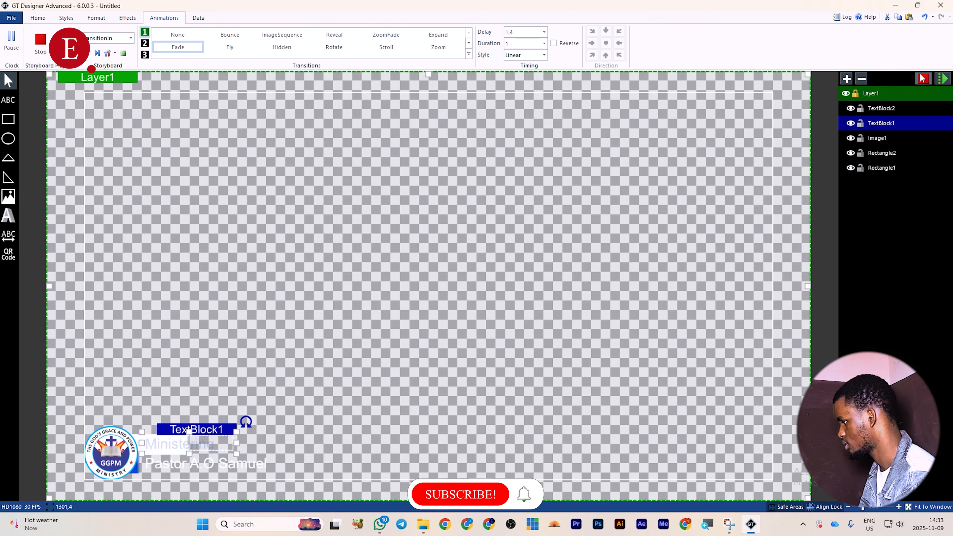
left_click(543, 34)
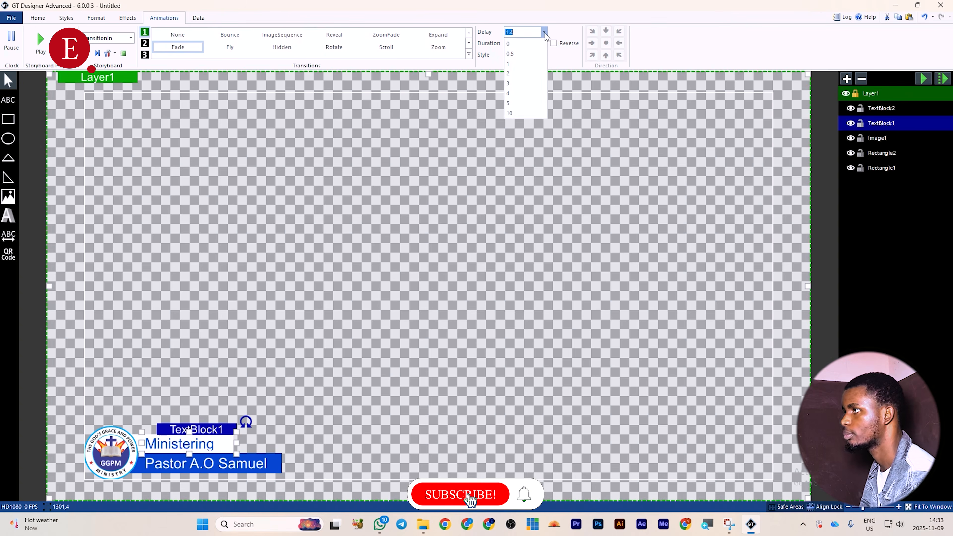
type("1.6")
left_click(923, 78)
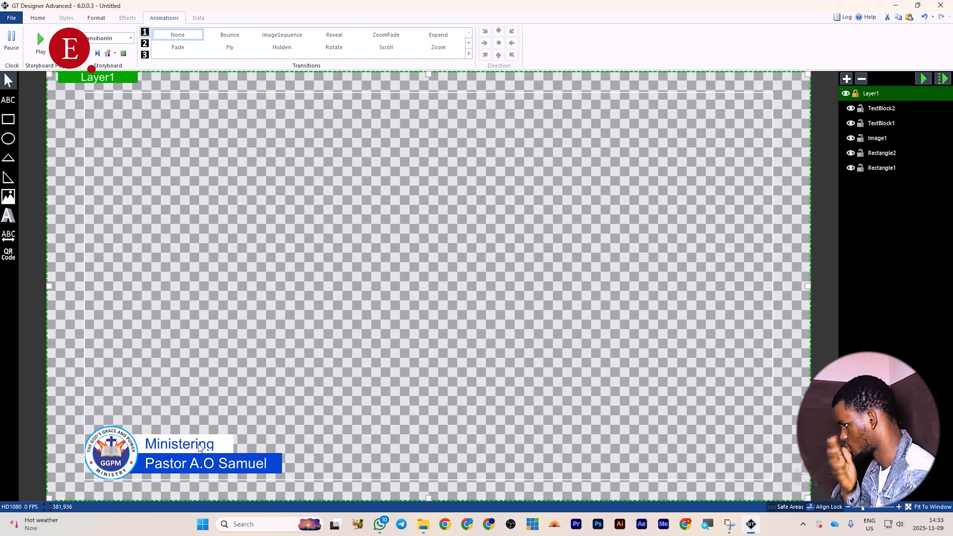
Apply a Fade transition with a delay of 1.9 to the pastor's name text, TextBlock2, and preview the animation.
left_click(232, 465)
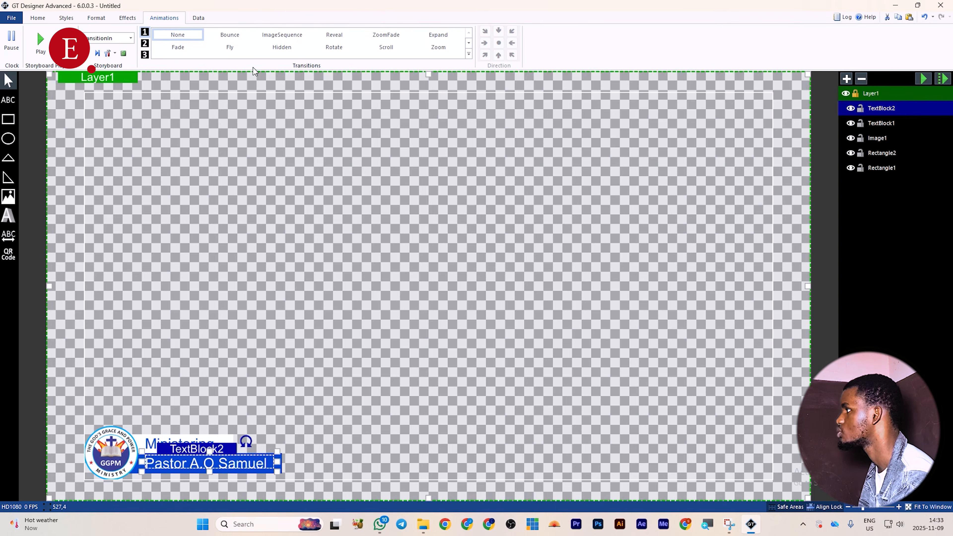
left_click(178, 47)
left_click(544, 32)
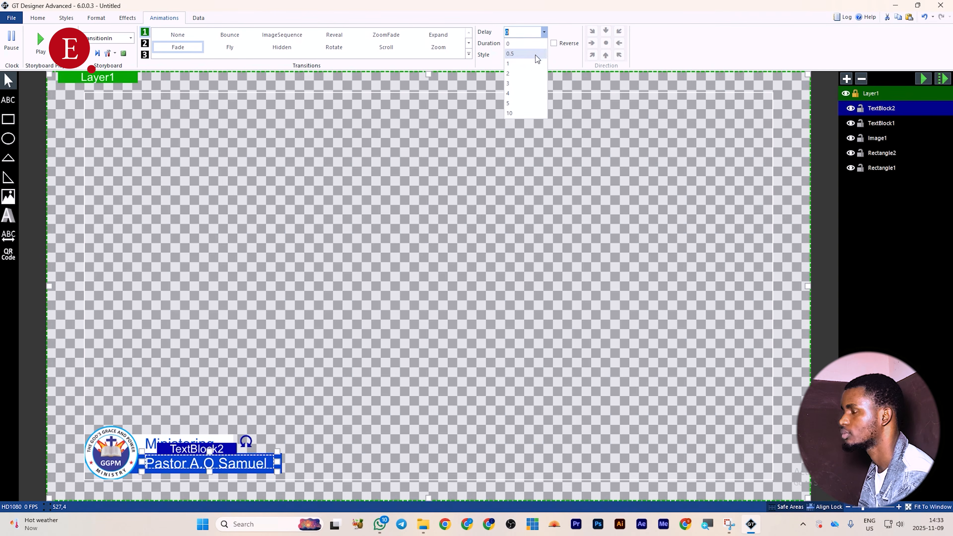
left_click(919, 78)
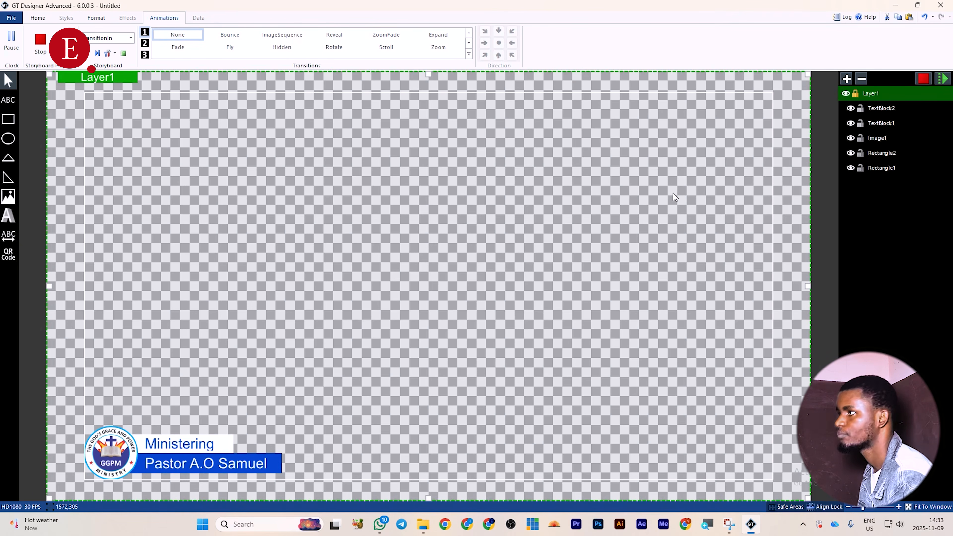
Increase the pastor's name text's Fade delay, set the "Ministering" text's delay to 1.8, and preview the full entrance animation.
left_click(195, 461)
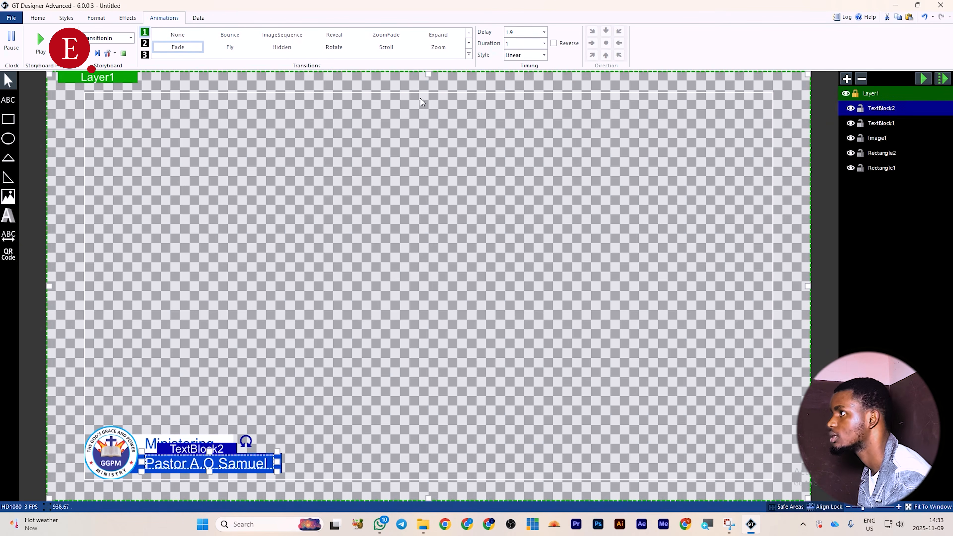
left_click(544, 33)
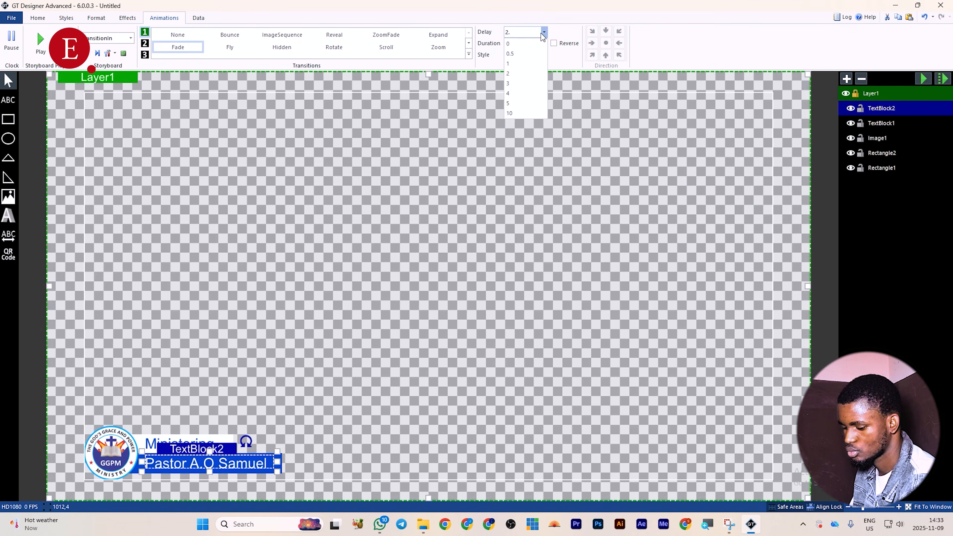
left_click(880, 123)
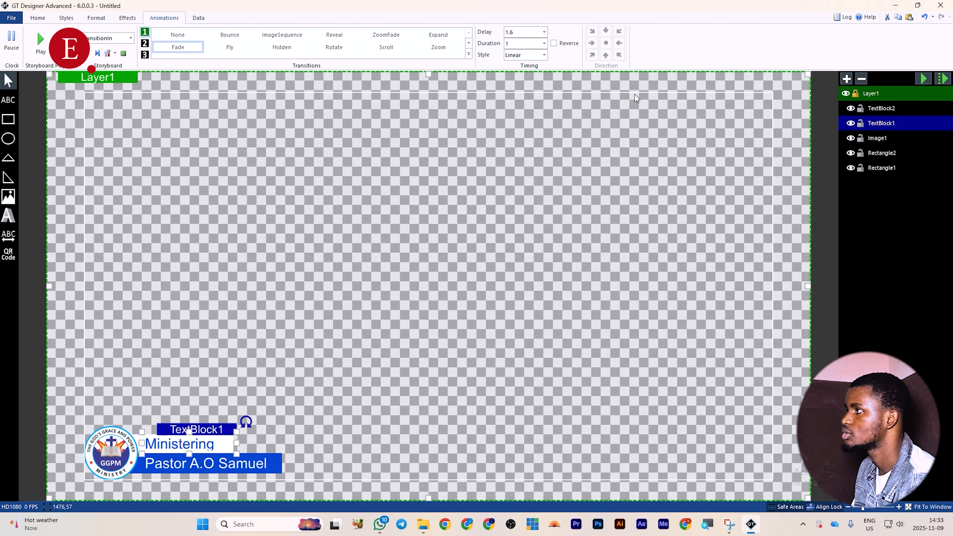
left_click(544, 32)
type("1.8")
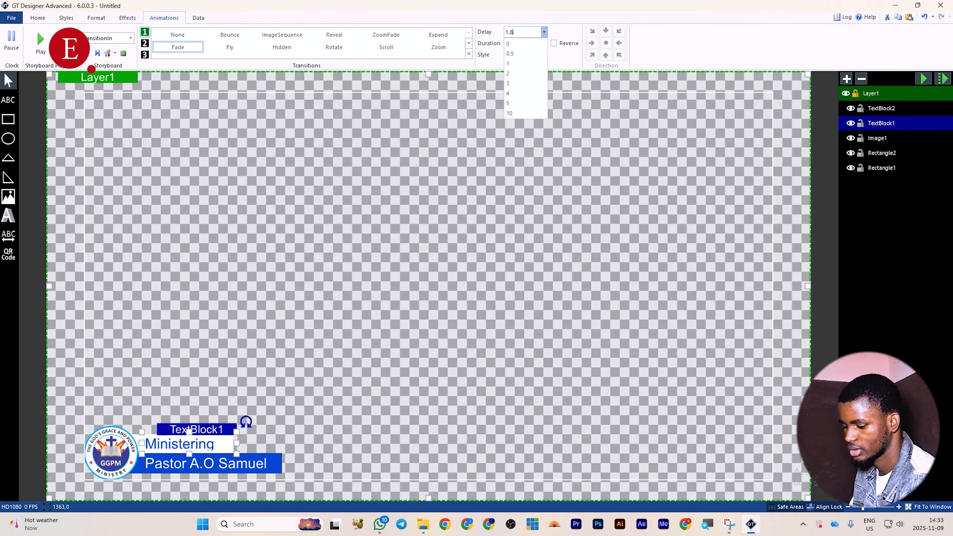
left_click(712, 52)
left_click(923, 78)
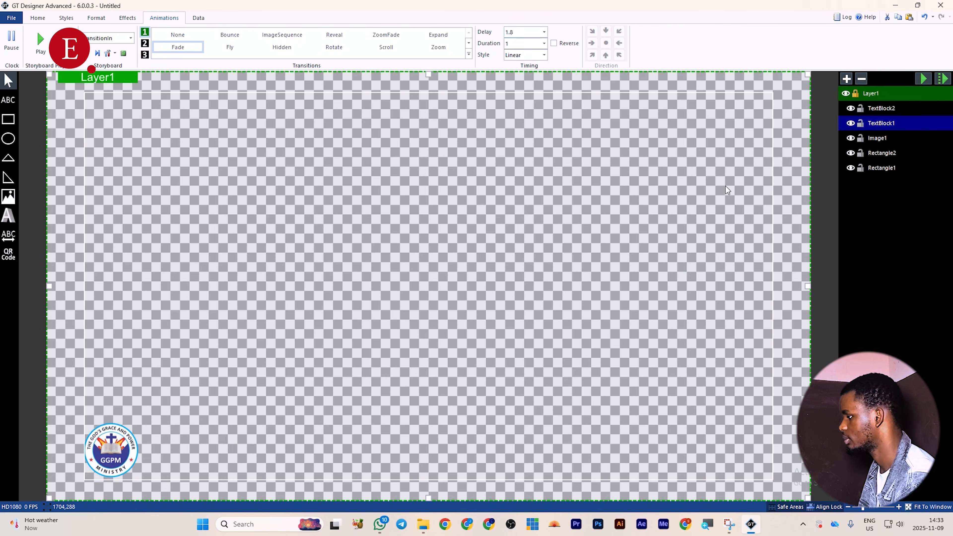
left_click(726, 186)
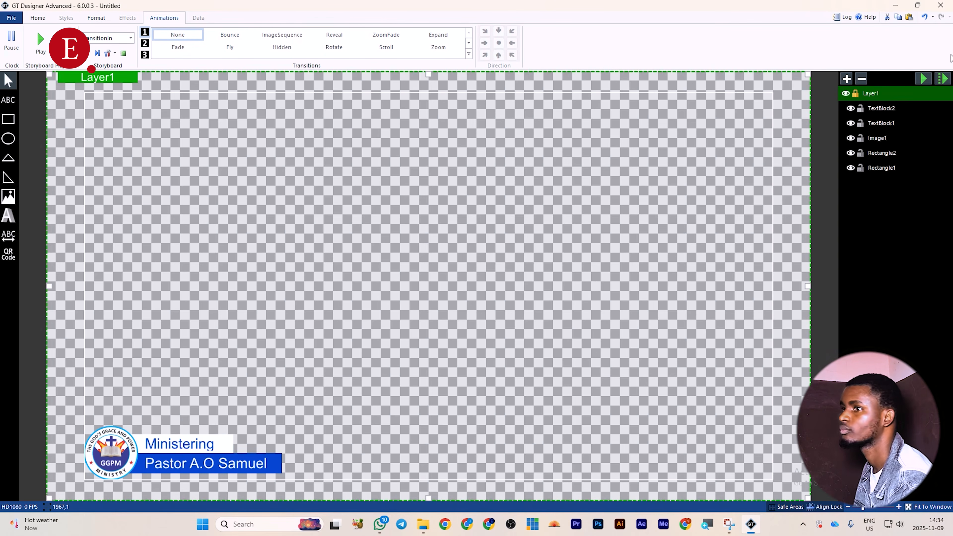
left_click(927, 80)
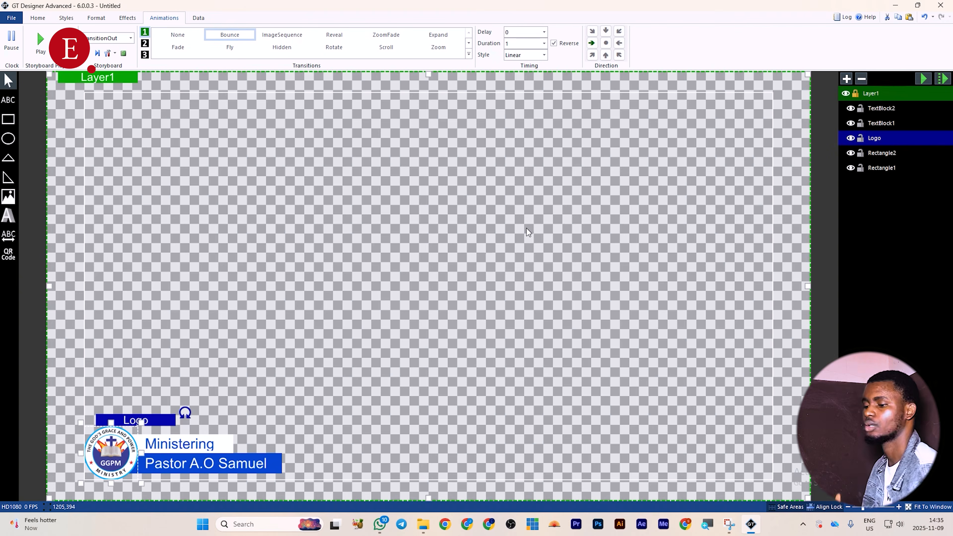
Replace the logo's Bounce in the TransitionOut storyboard with a Fade and set its delay to 1.
left_click(178, 34)
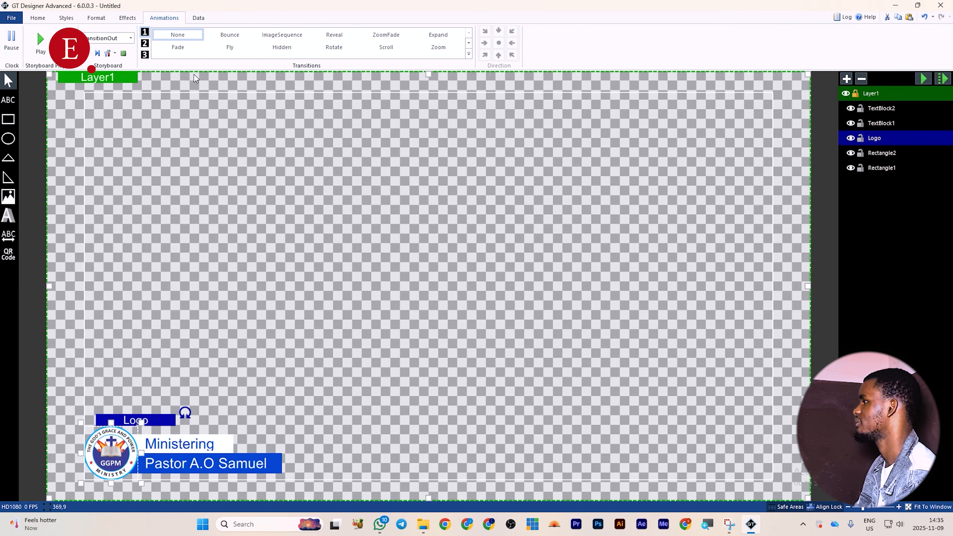
left_click(178, 46)
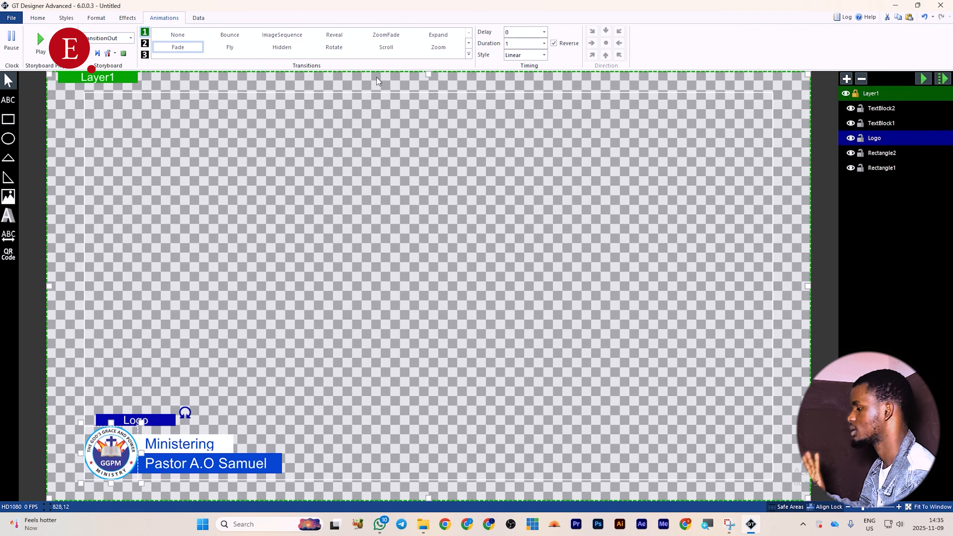
left_click(545, 32)
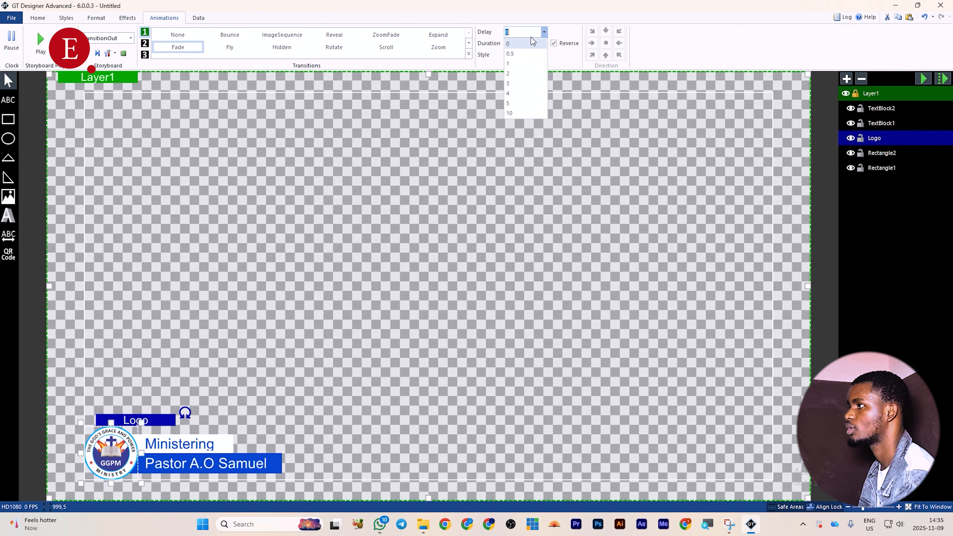
left_click(519, 64)
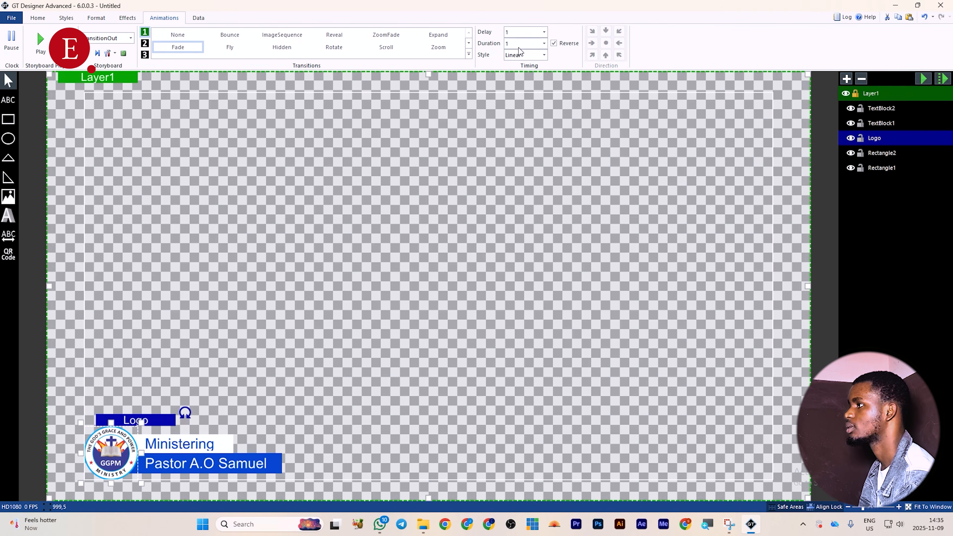
Apply a Fade transition with a delay of 1 to the pastor's name text, TextBlock2, in the TransitionOut storyboard.
left_click(893, 110)
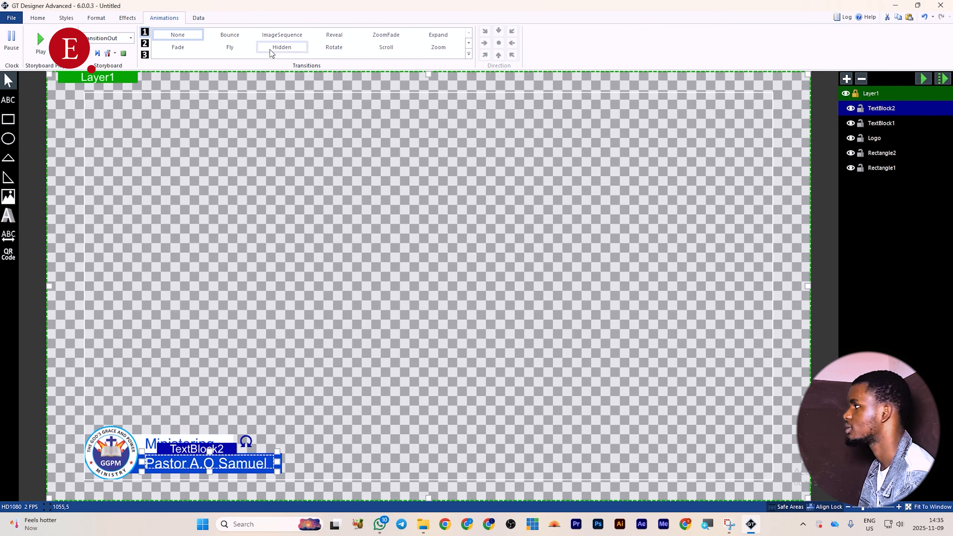
left_click(187, 47)
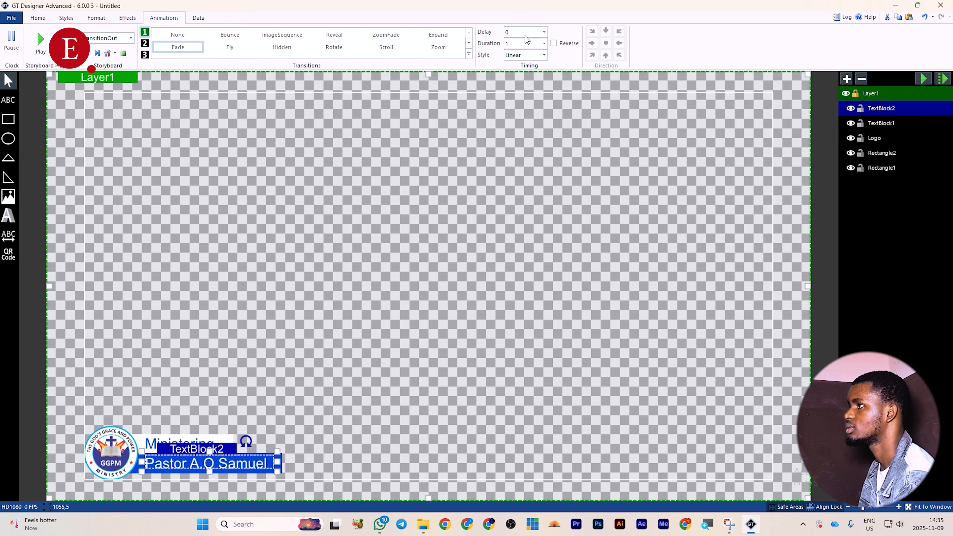
left_click(544, 32)
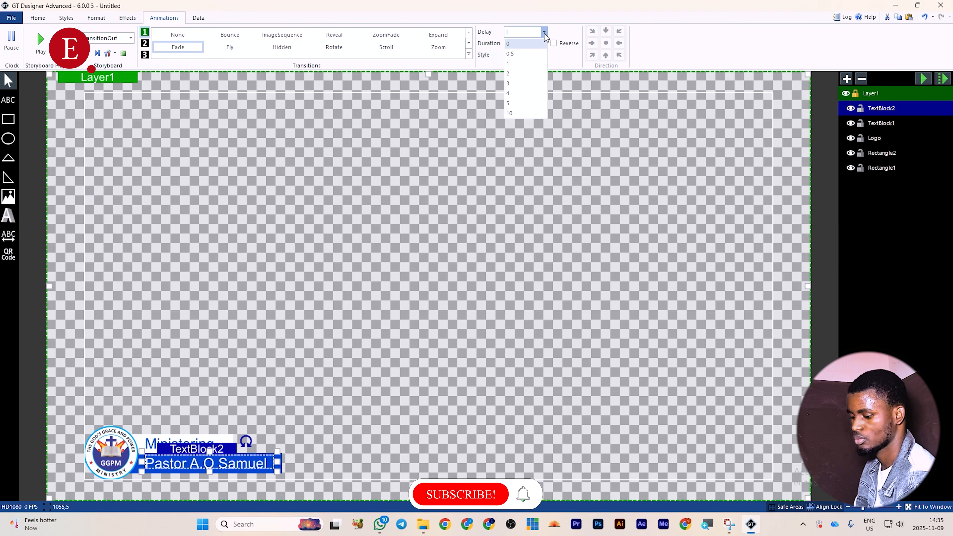
left_click(573, 81)
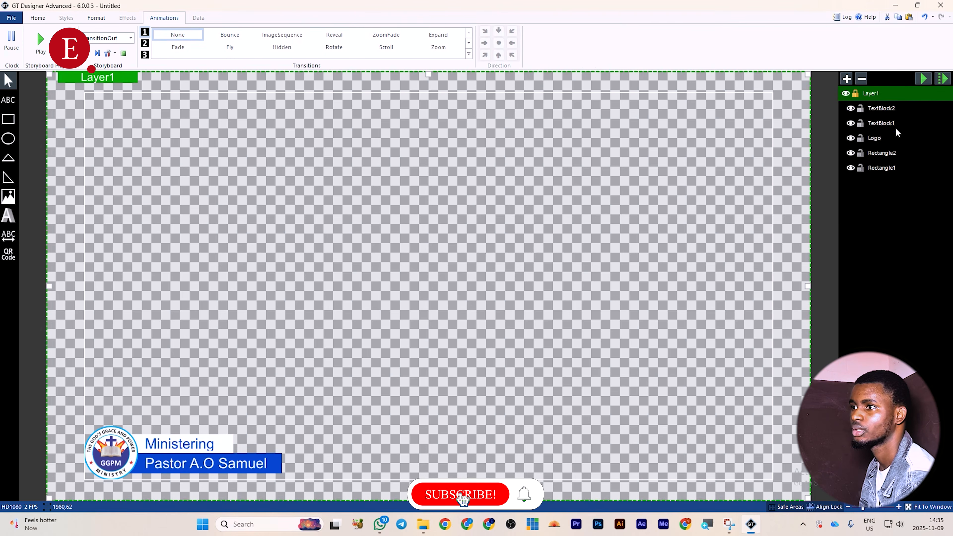
left_click(890, 110)
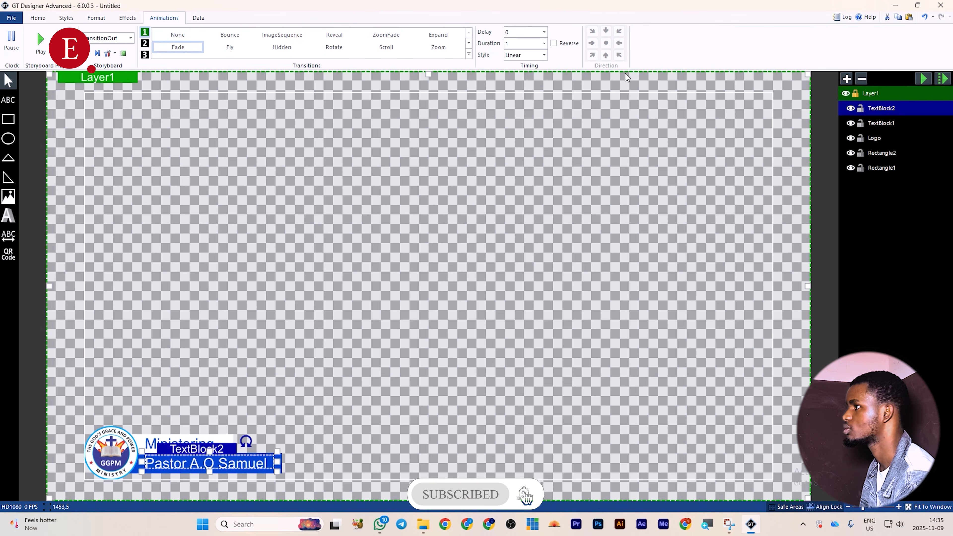
left_click(545, 33)
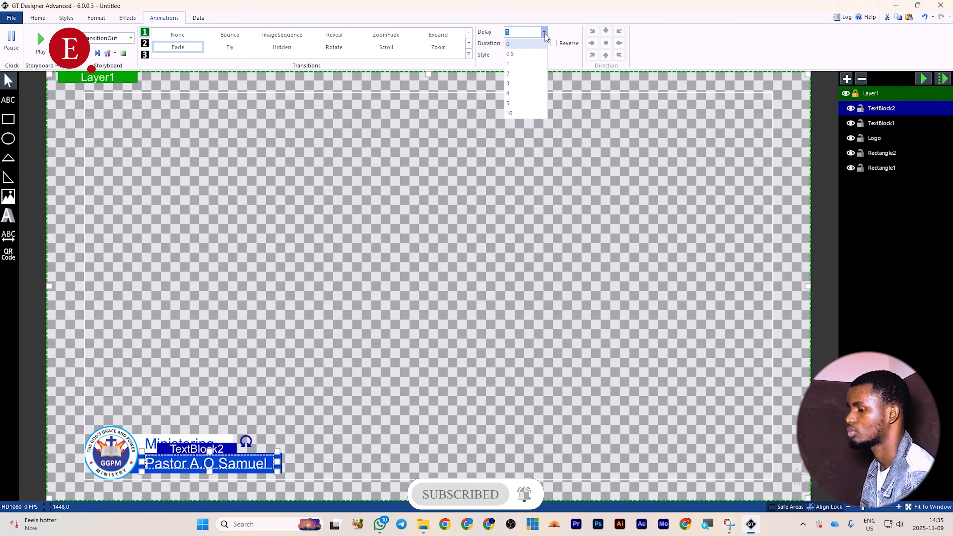
left_click(517, 63)
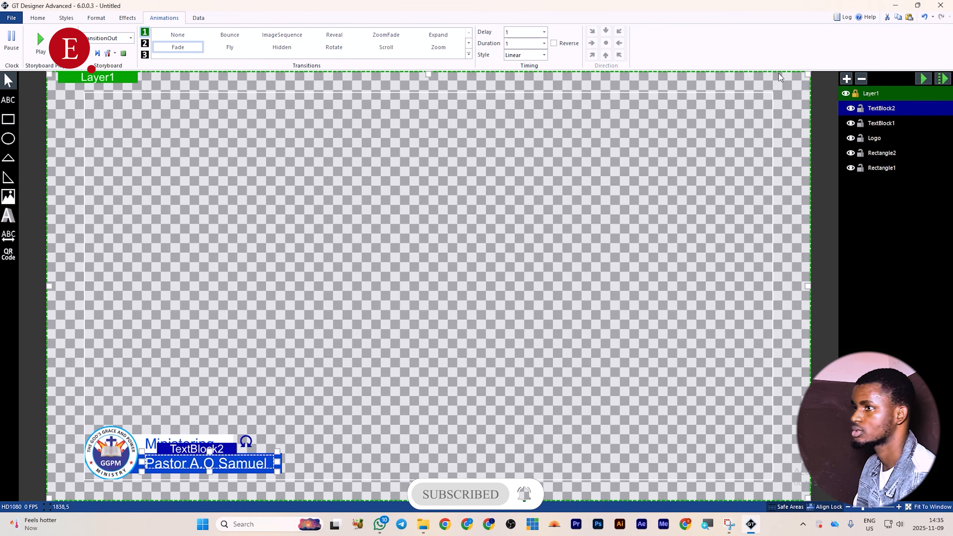
Give the "Ministering" text, TextBlock1, a Fade exit with a delay of 1, and check the logo's transition settings.
left_click(888, 124)
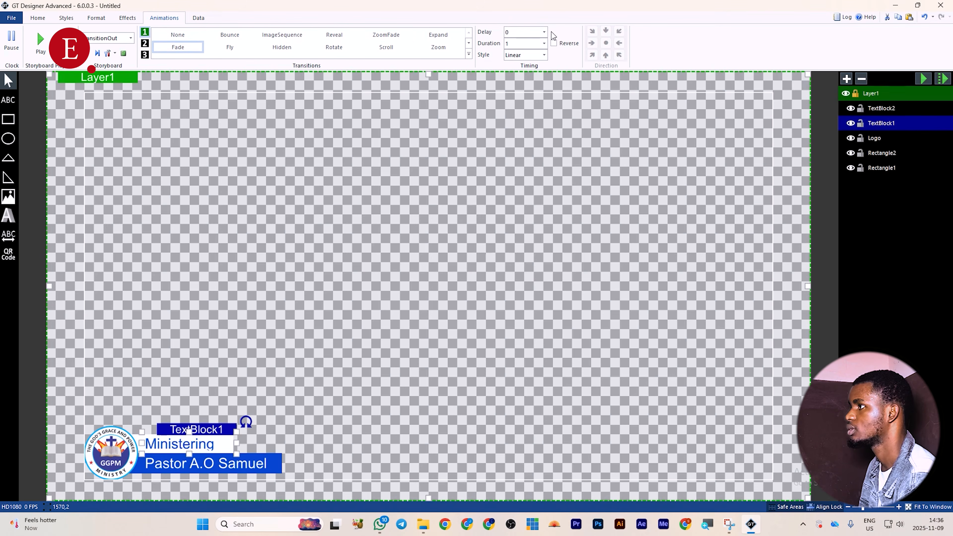
left_click(544, 32)
left_click(531, 66)
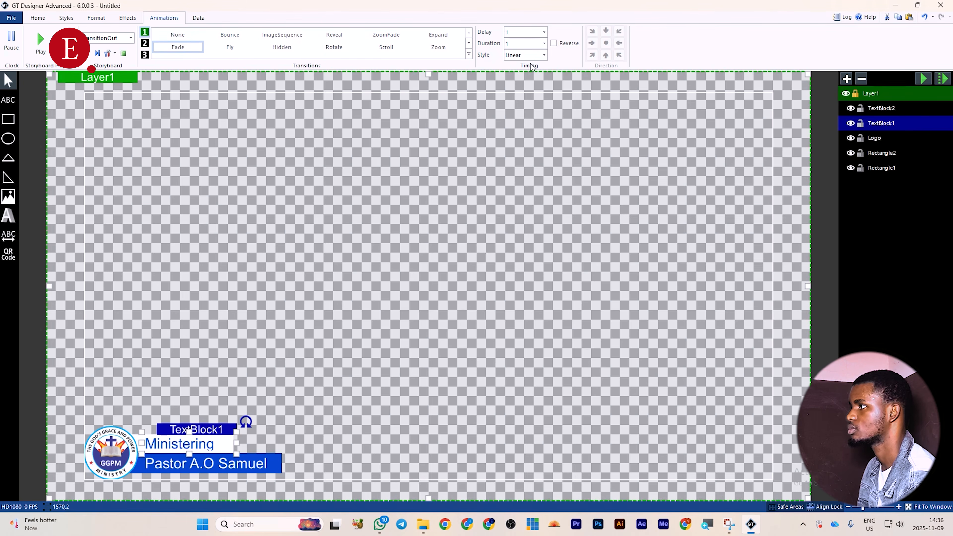
left_click(904, 138)
left_click(897, 150)
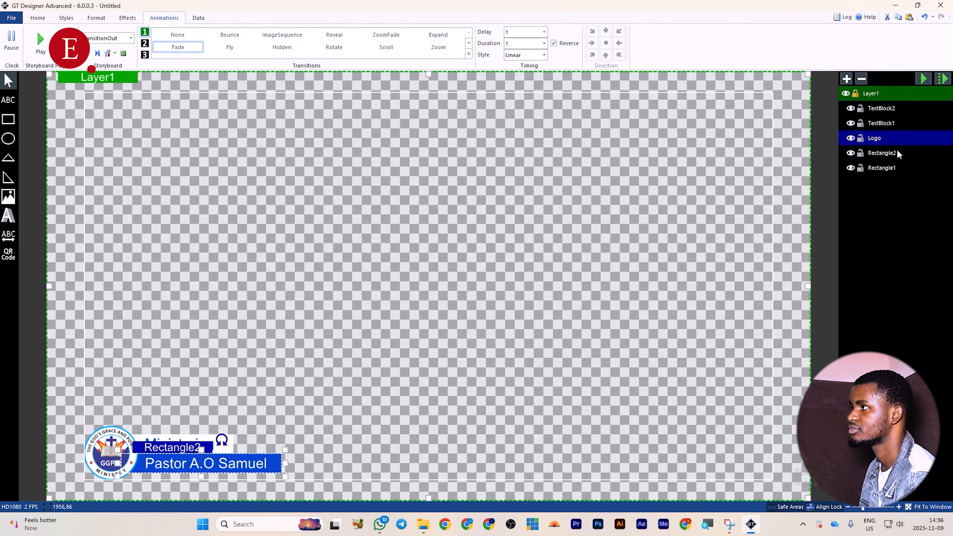
left_click(874, 139)
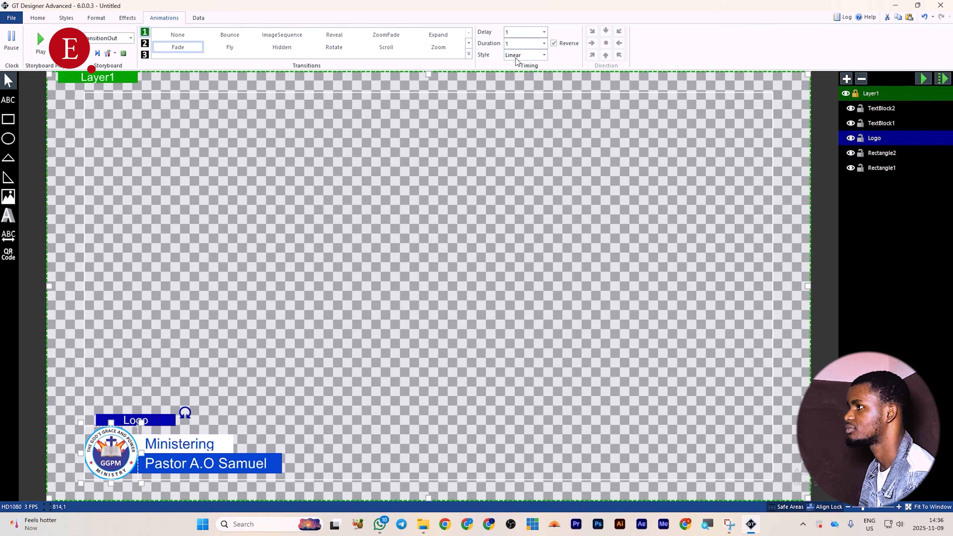
Apply a Fade exit transition with a delay of 1 to the blue bar behind the name, Rectangle2.
left_click(875, 153)
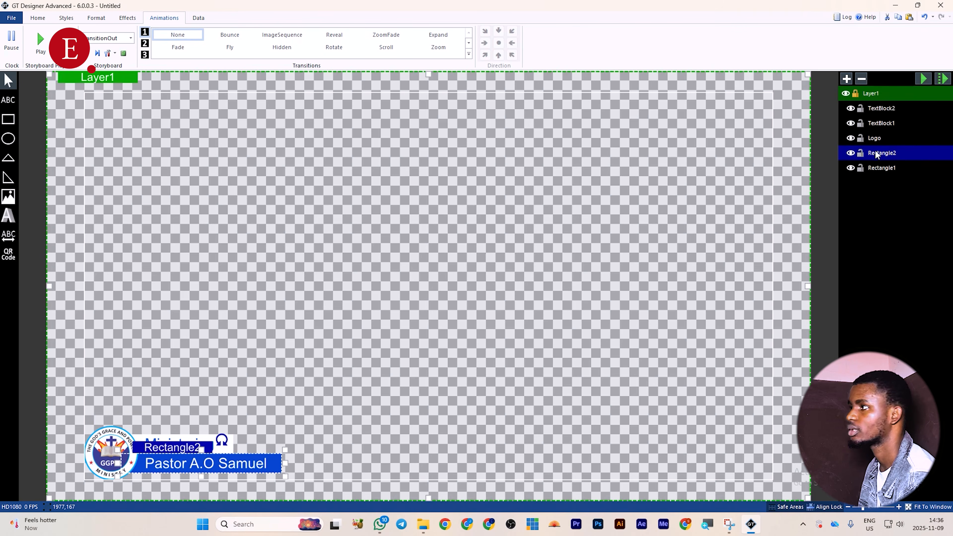
left_click(178, 47)
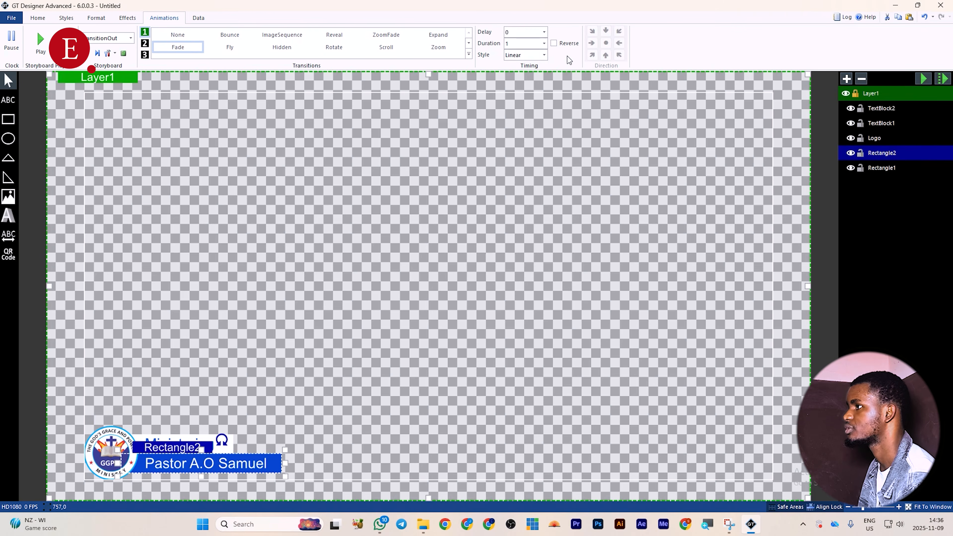
left_click(545, 35)
left_click(536, 64)
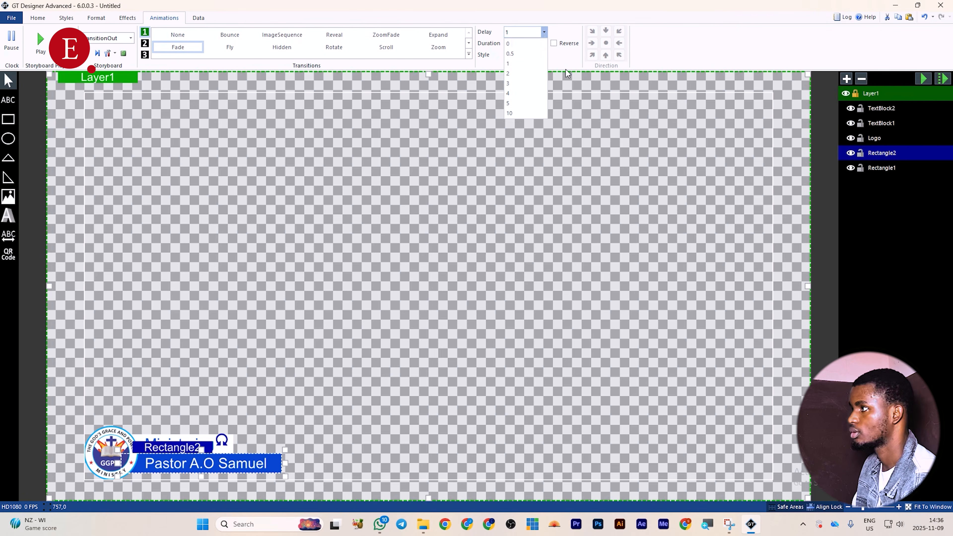
Apply a Fade exit transition with a delay of 1 to the white bar, Rectangle1, and preview the layer's animation.
left_click(874, 168)
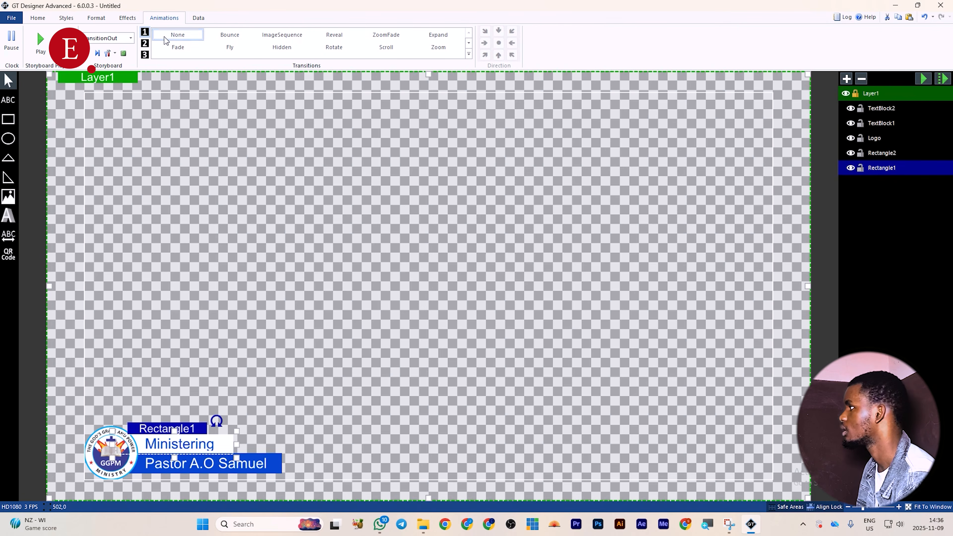
left_click(178, 47)
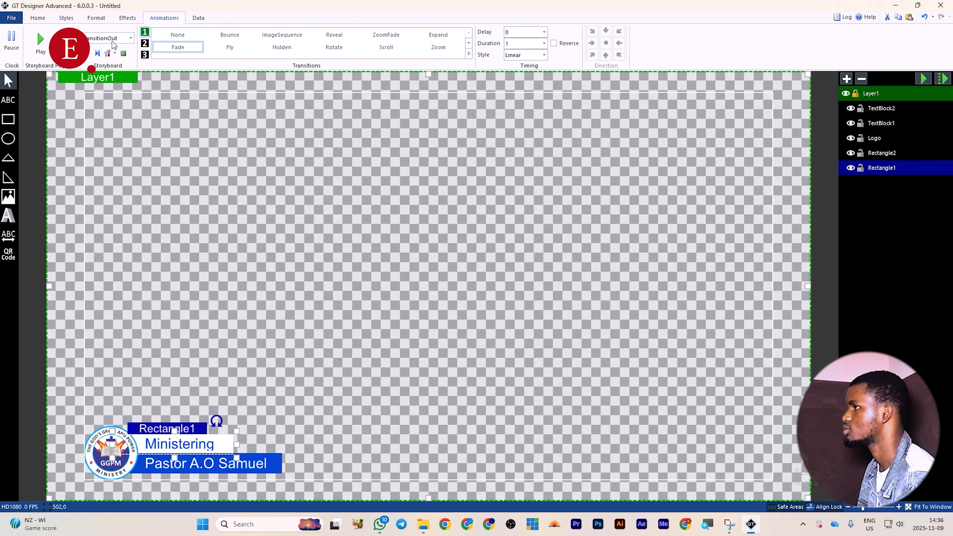
left_click(544, 33)
left_click(525, 63)
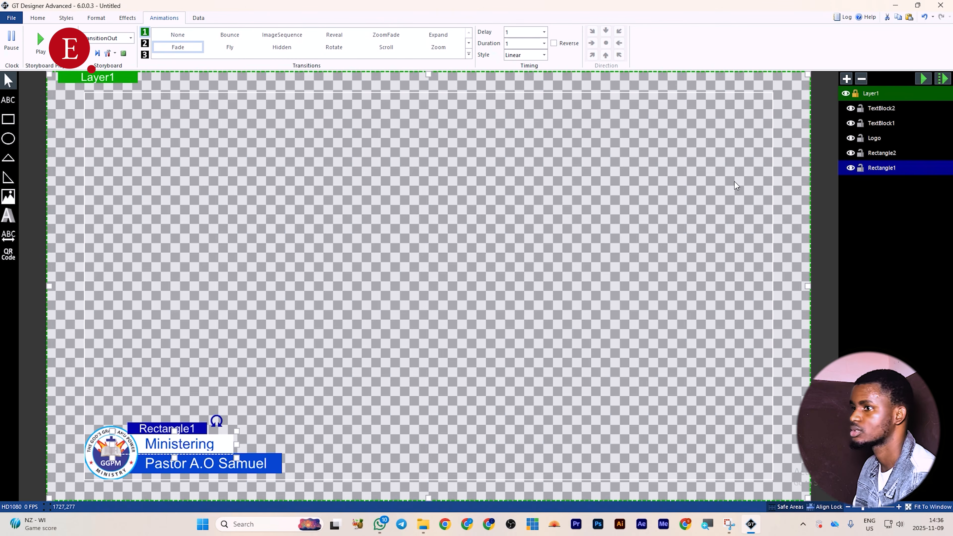
left_click(696, 206)
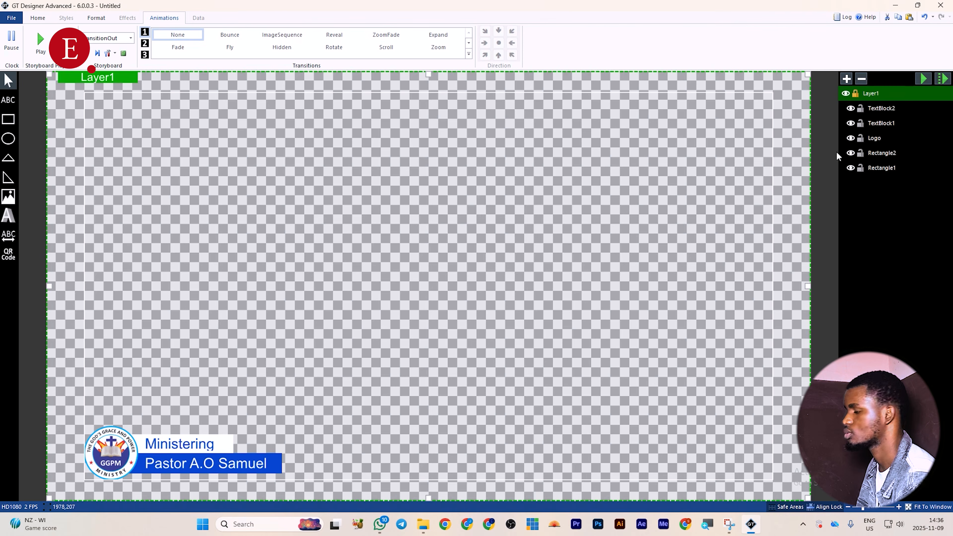
left_click(924, 79)
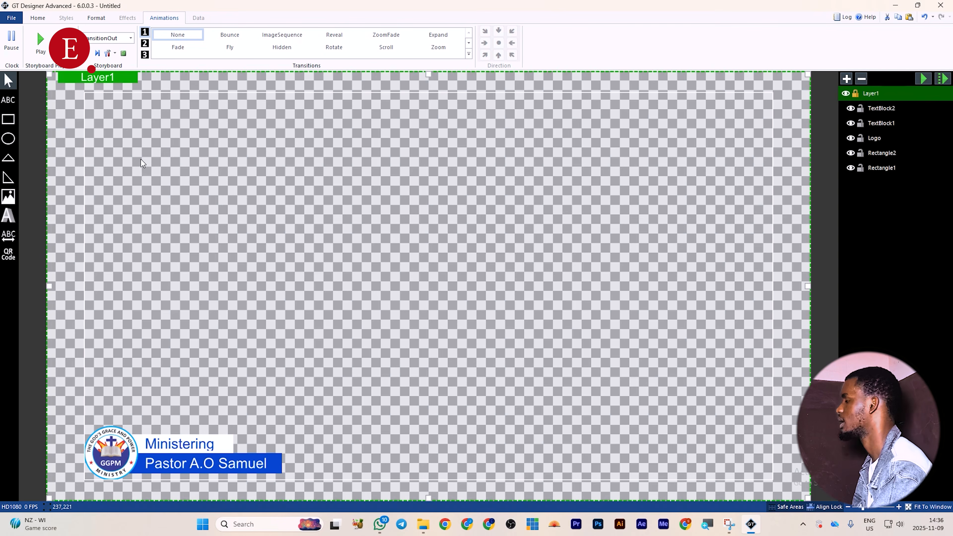
Save the title as "GGPM Ministering" in the vMix titles folder under Documents.
left_click(11, 18)
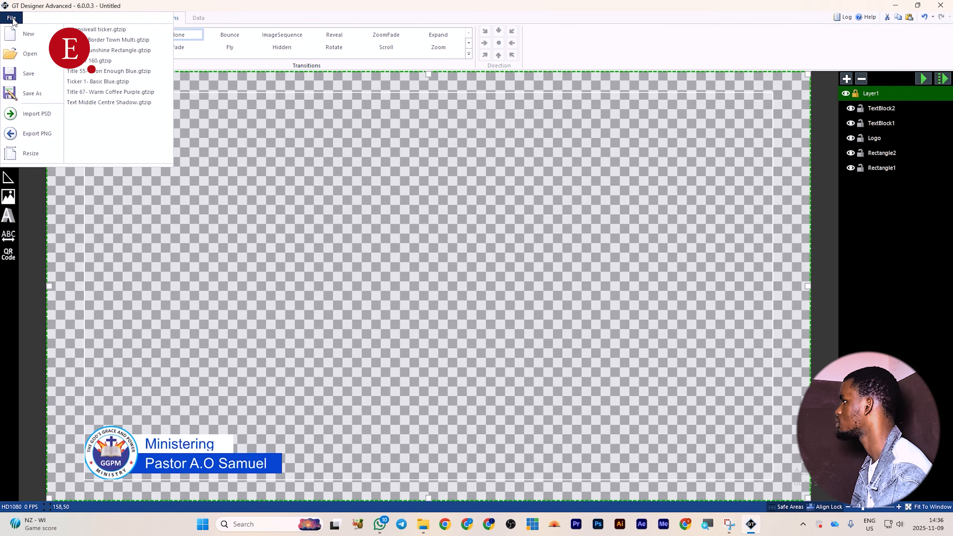
left_click(26, 96)
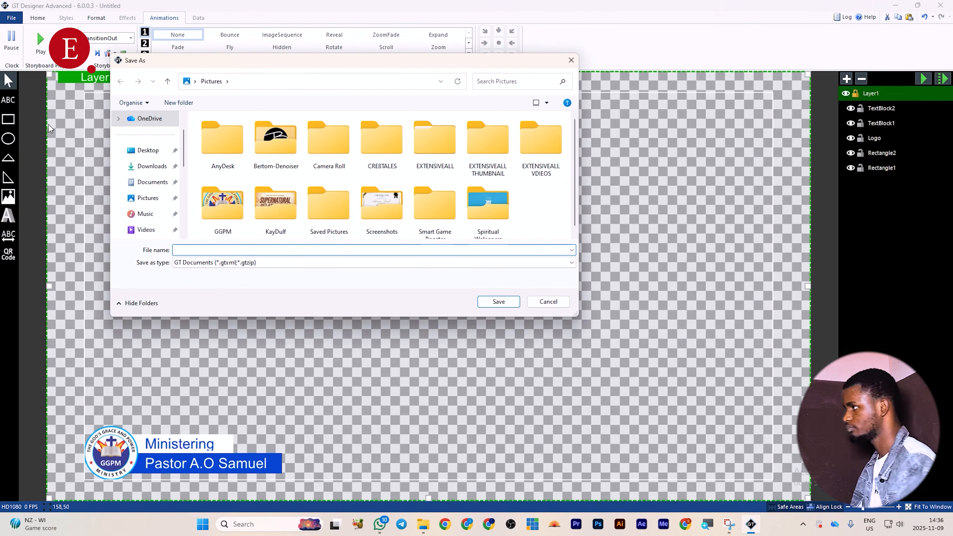
left_click(151, 182)
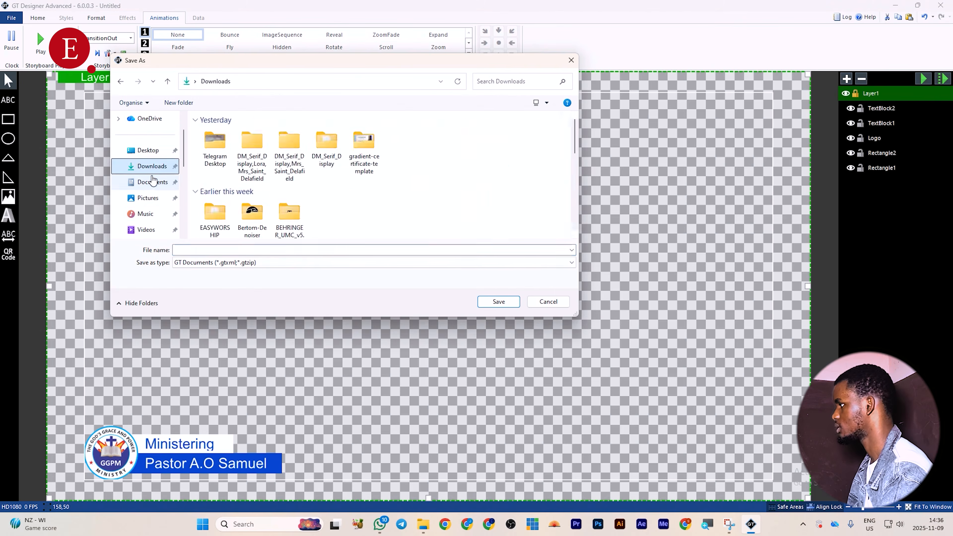
double_click(290, 204)
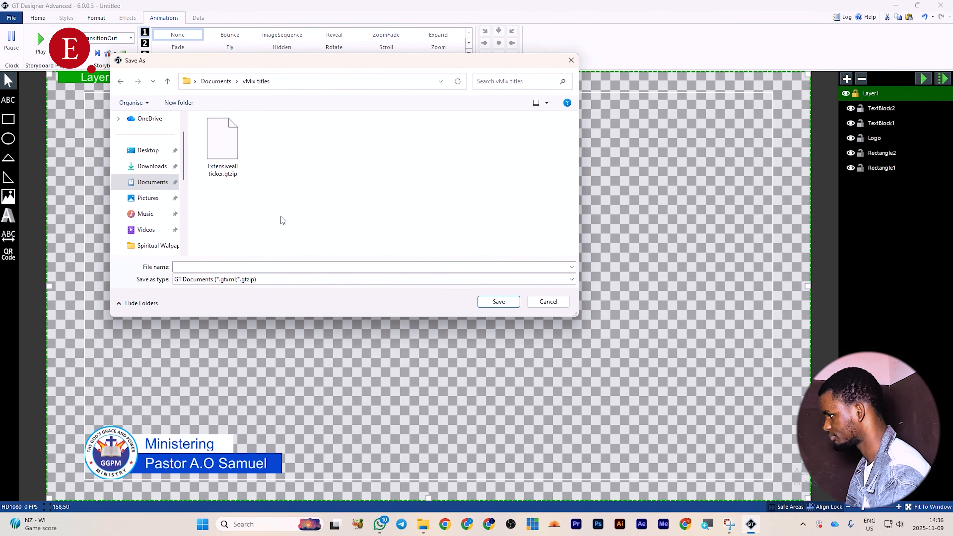
left_click(226, 267)
type("GGPM ")
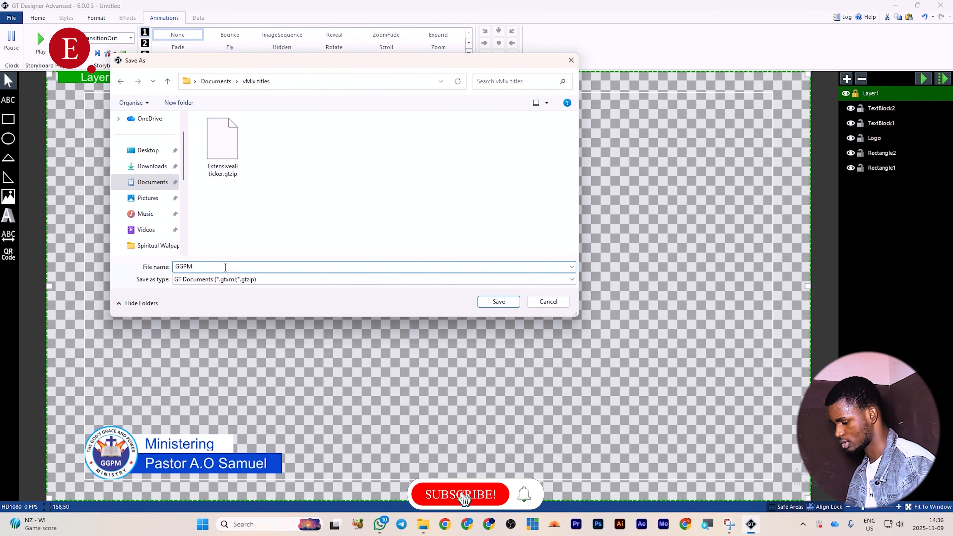
type("Ministering")
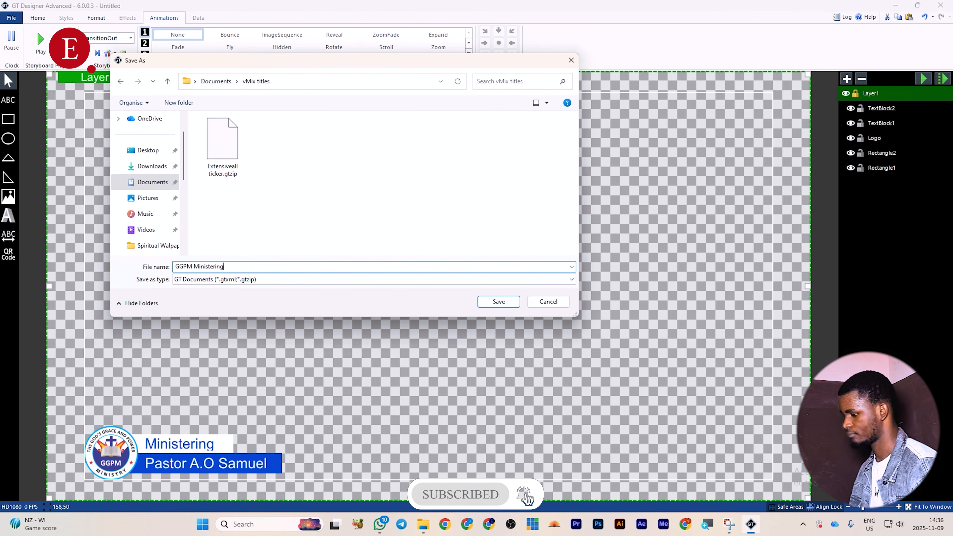
key("Return")
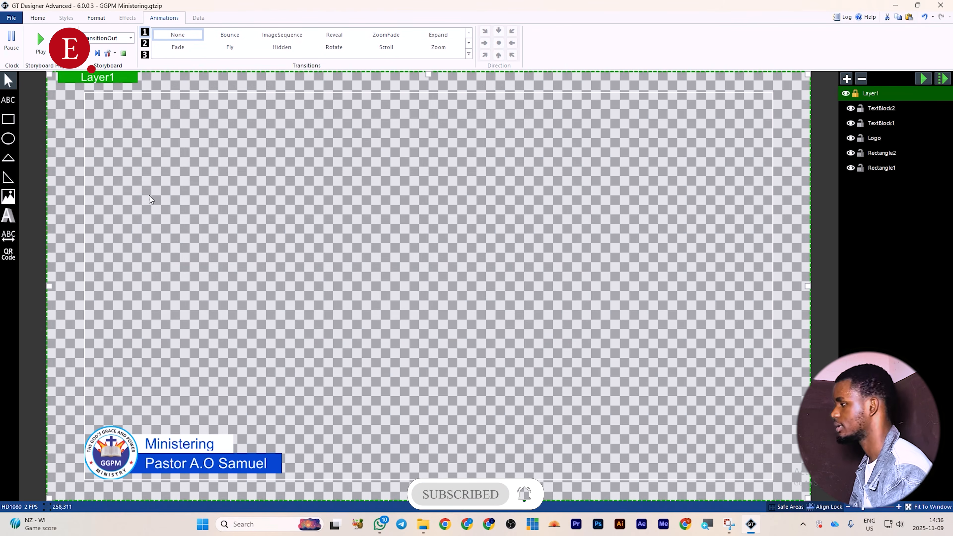
Switch to vMix, show the recently used titles for a new title input, and select ggpm ministering.
left_click(535, 520)
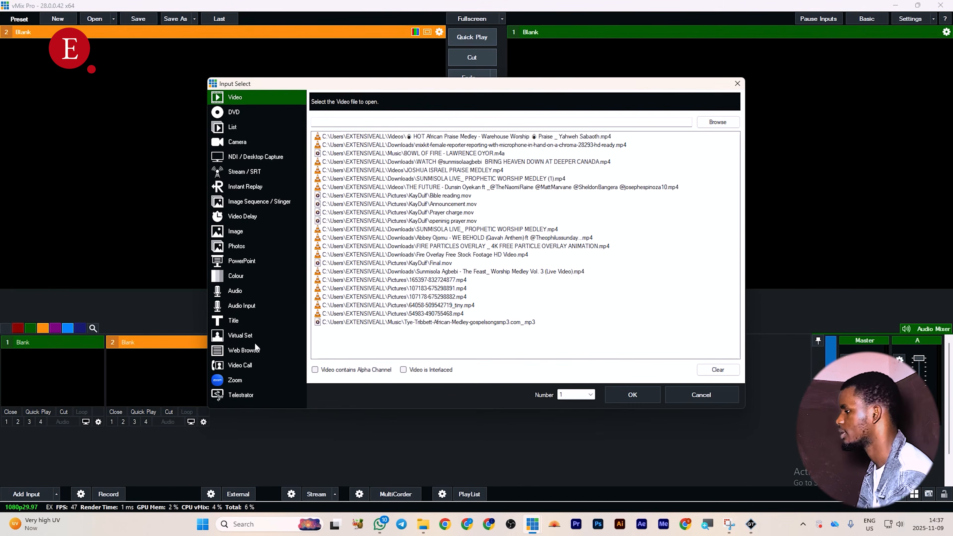
left_click(262, 321)
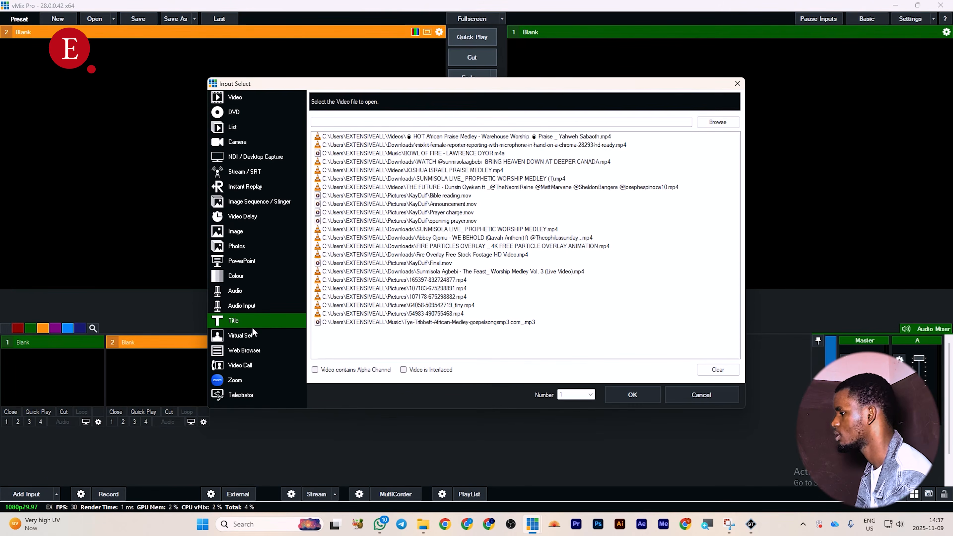
left_click(639, 116)
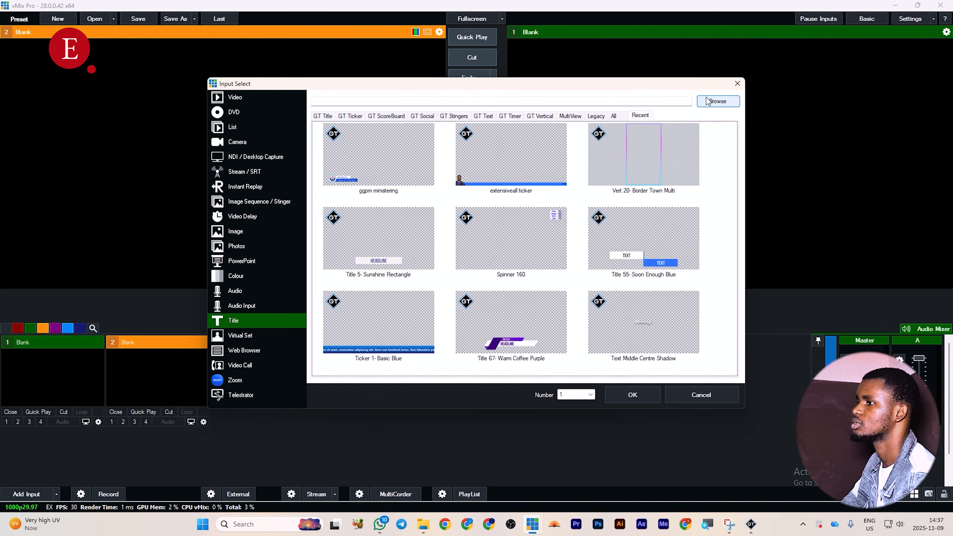
left_click(381, 166)
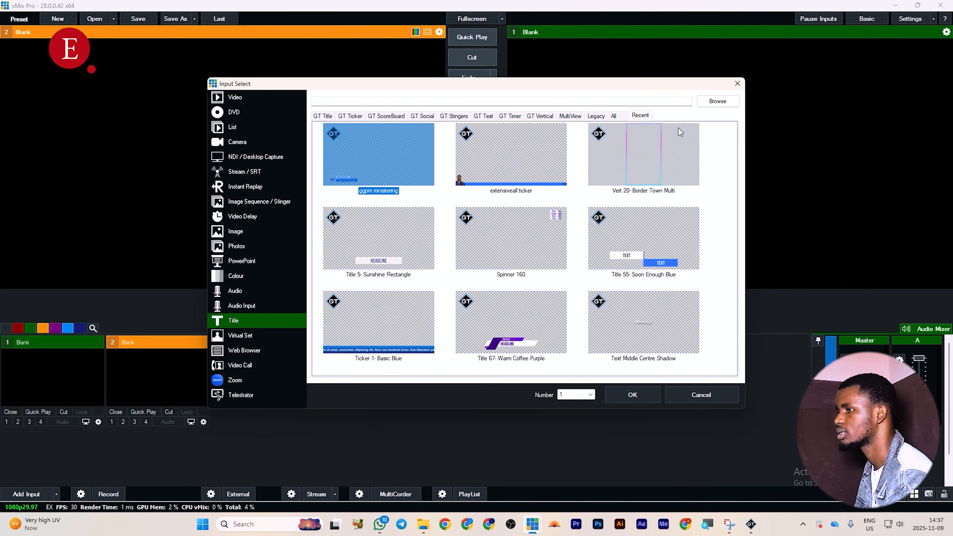
Load GGPM Ministering.gtzip from the vMix titles folder in Documents and add it as a title input.
left_click(717, 101)
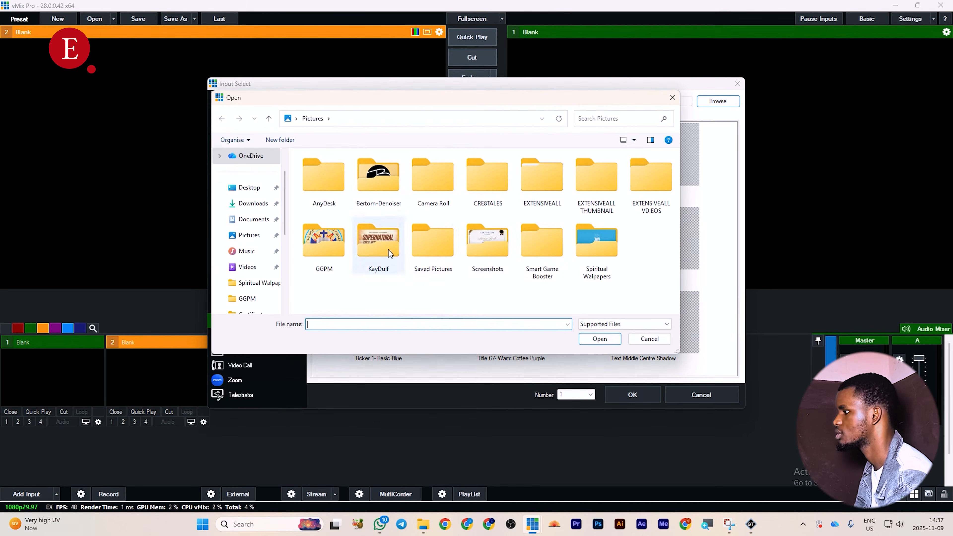
left_click(254, 221)
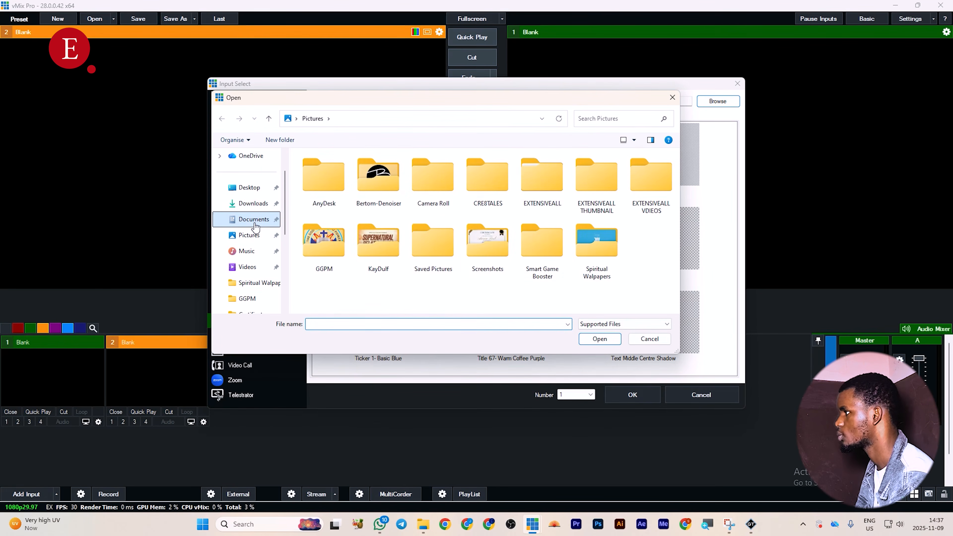
double_click(382, 241)
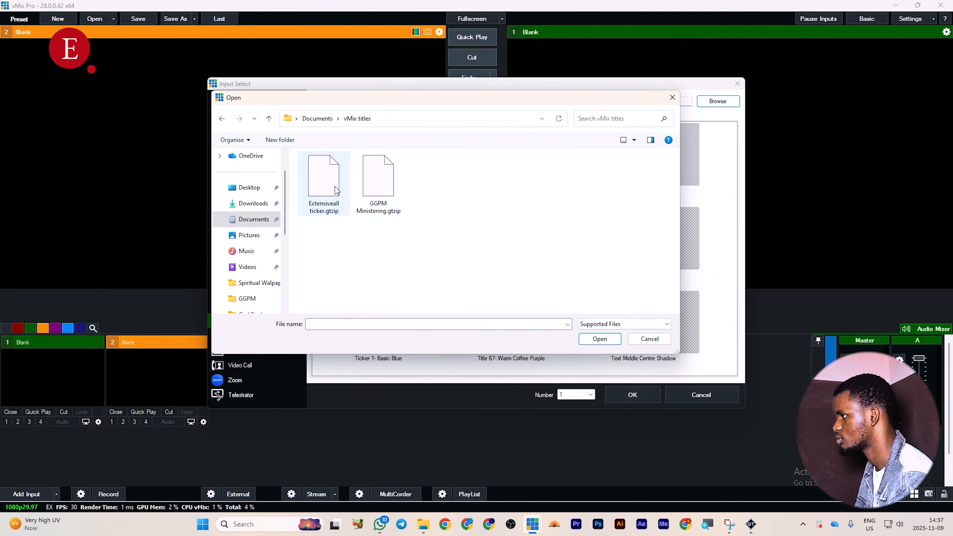
left_click(383, 191)
left_click(599, 339)
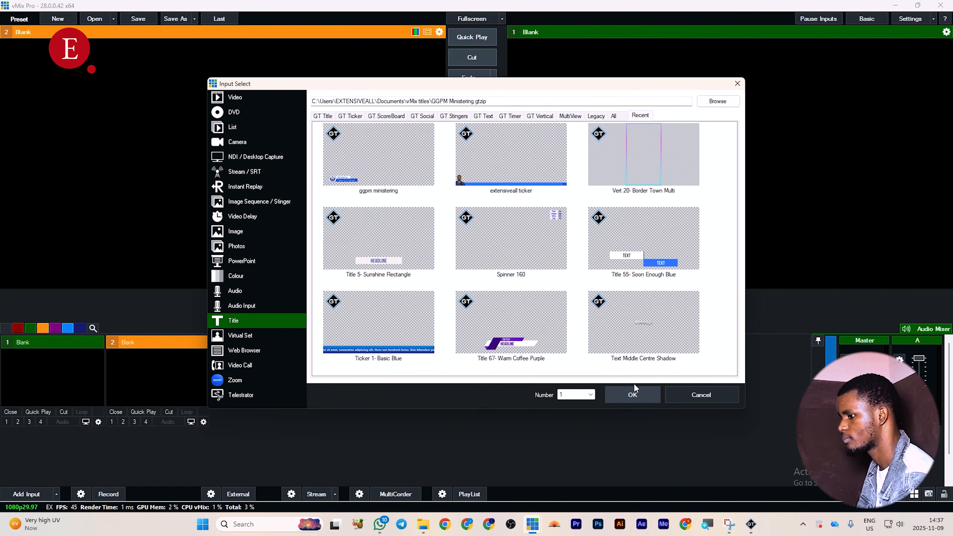
left_click(632, 395)
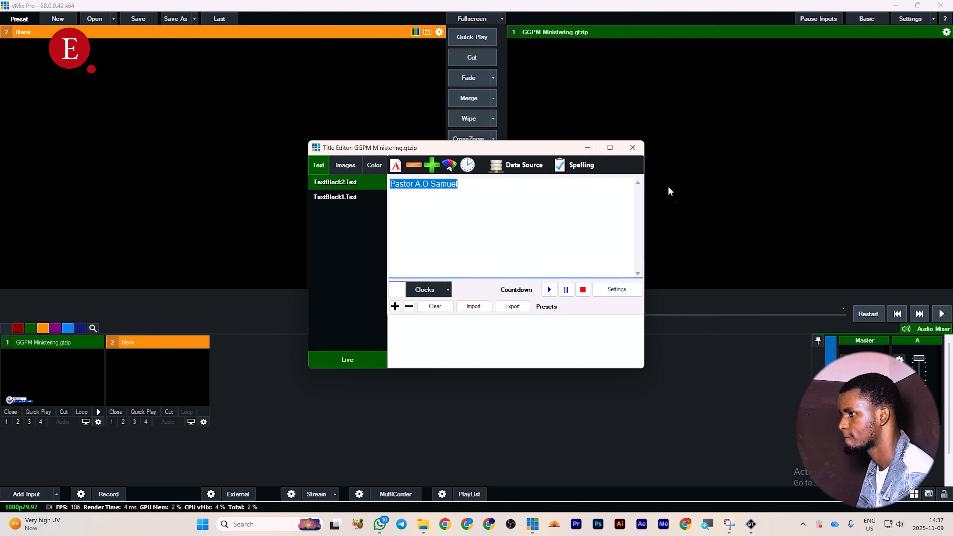
Put the Blank input on the output and test showing and hiding the GGPM Ministering title on overlay channel 1.
left_click(632, 148)
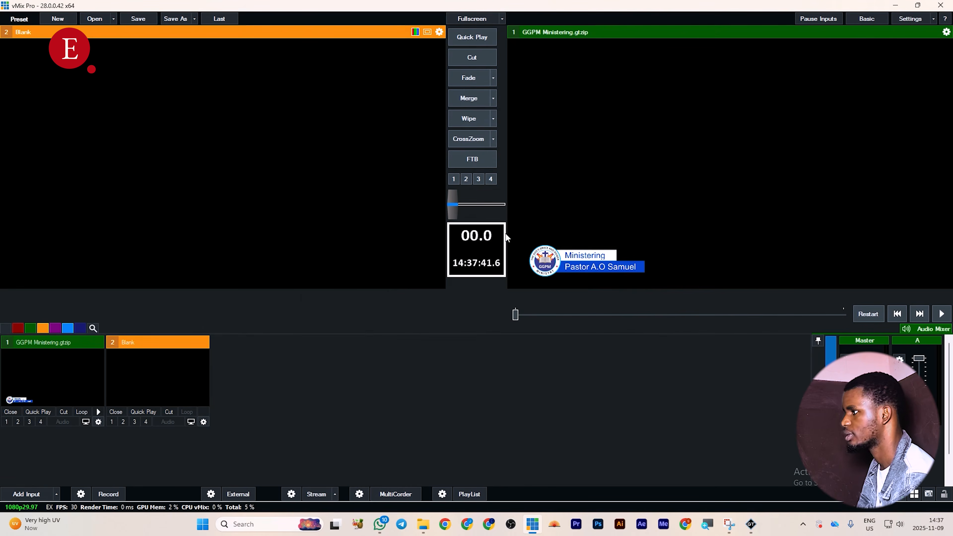
left_click(151, 412)
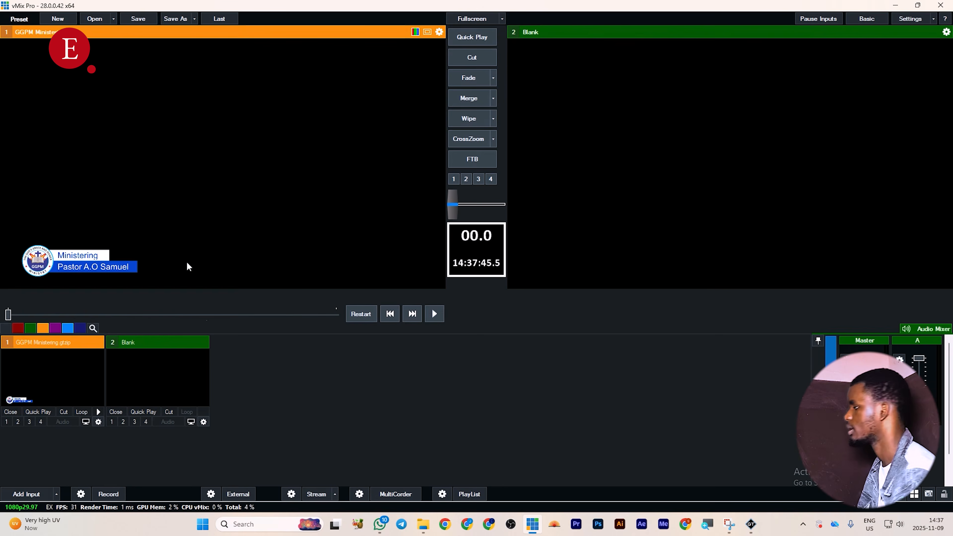
left_click(7, 422)
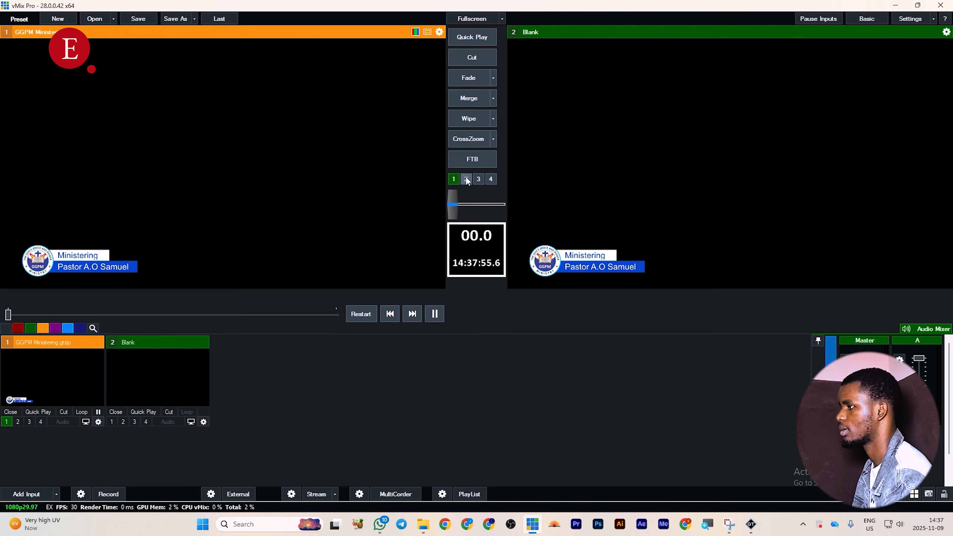
left_click(454, 179)
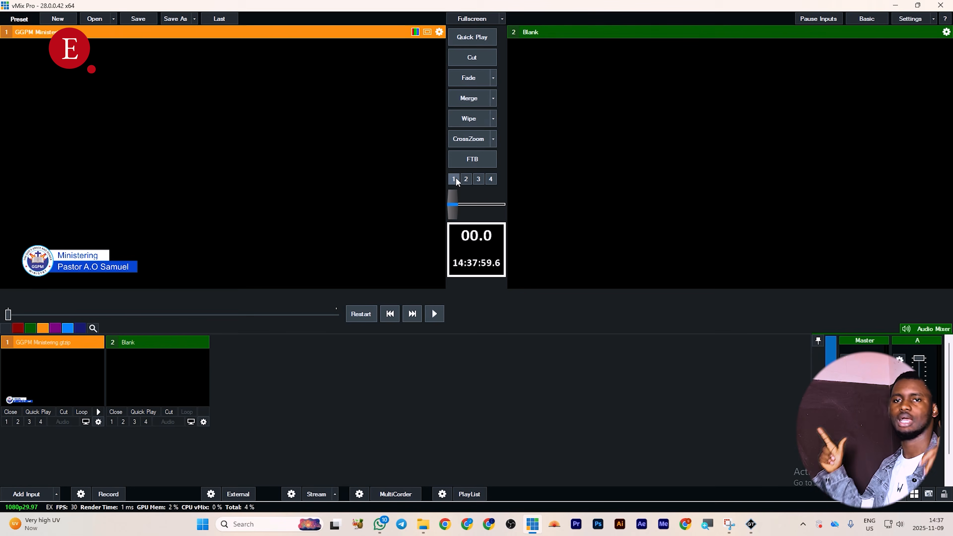
left_click(455, 179)
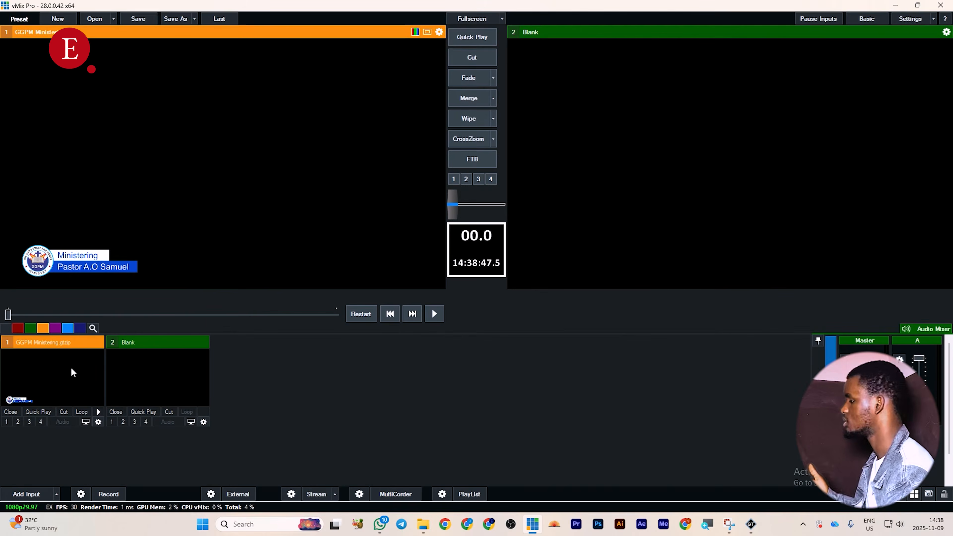
Open the title editor for the GGPM Ministering input and store its current text and logo as a preset.
right_click(71, 367)
left_click(83, 374)
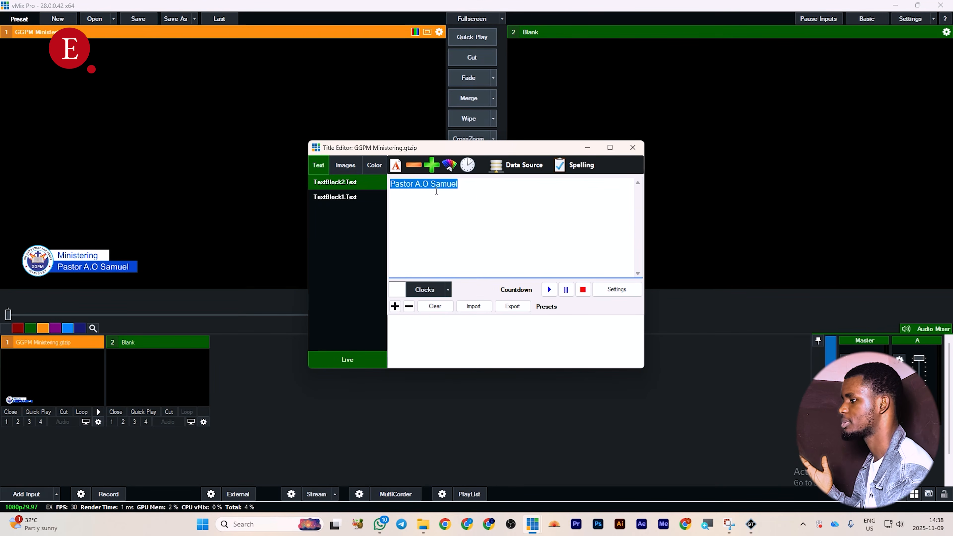
left_click(394, 307)
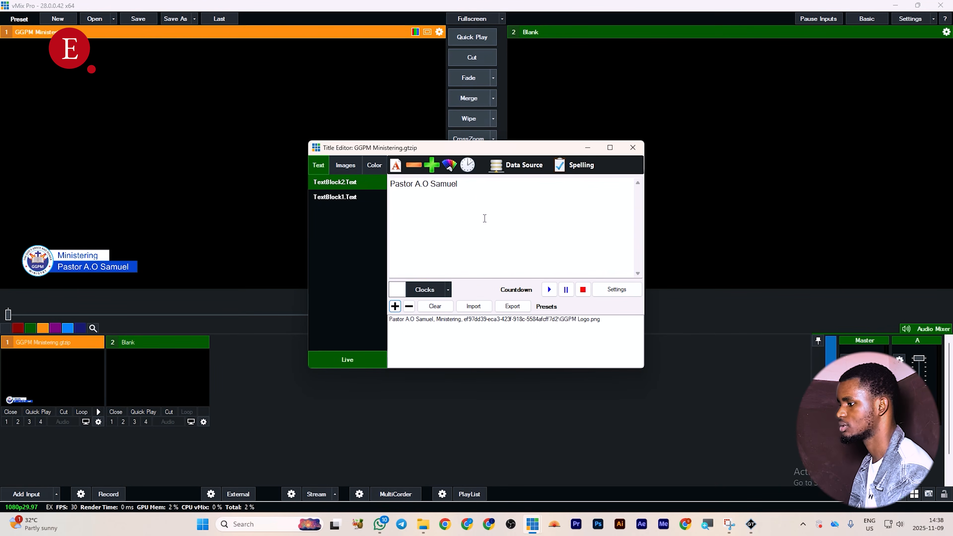
Set the title's TextBlock2 text to "Extensiveall" and its TextBlock1 text to "Host".
key("ctrl+a")
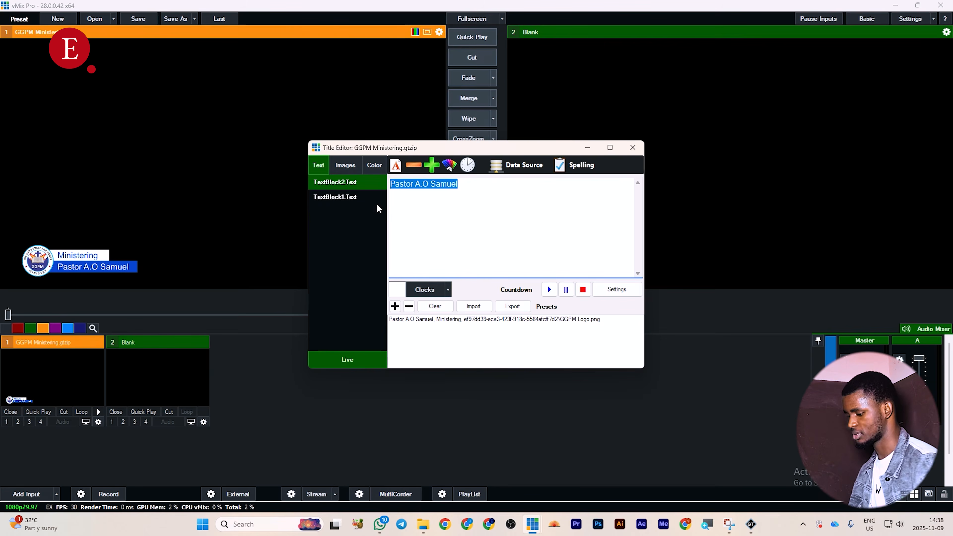
type("Bro.")
key("ctrl+a")
type("Exte")
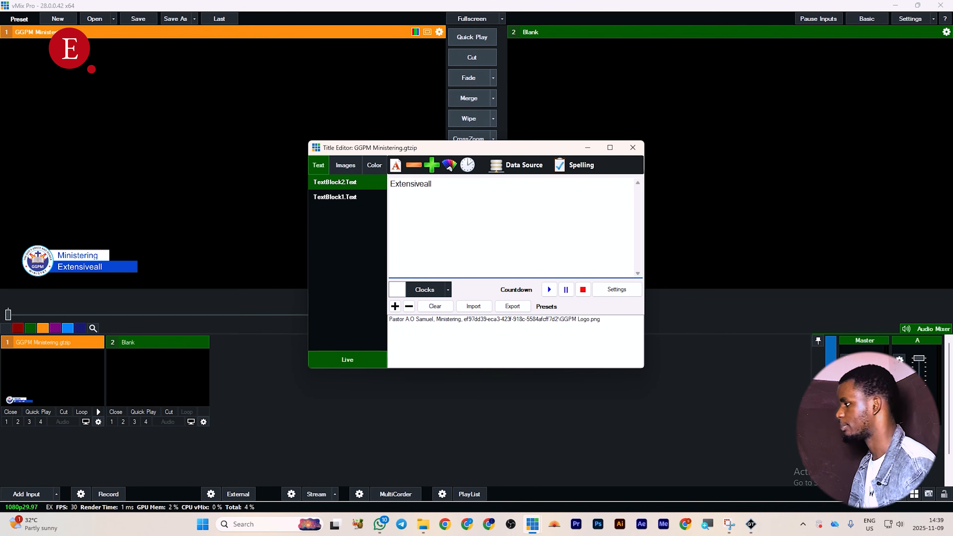
left_click(349, 198)
key("ctrl+a")
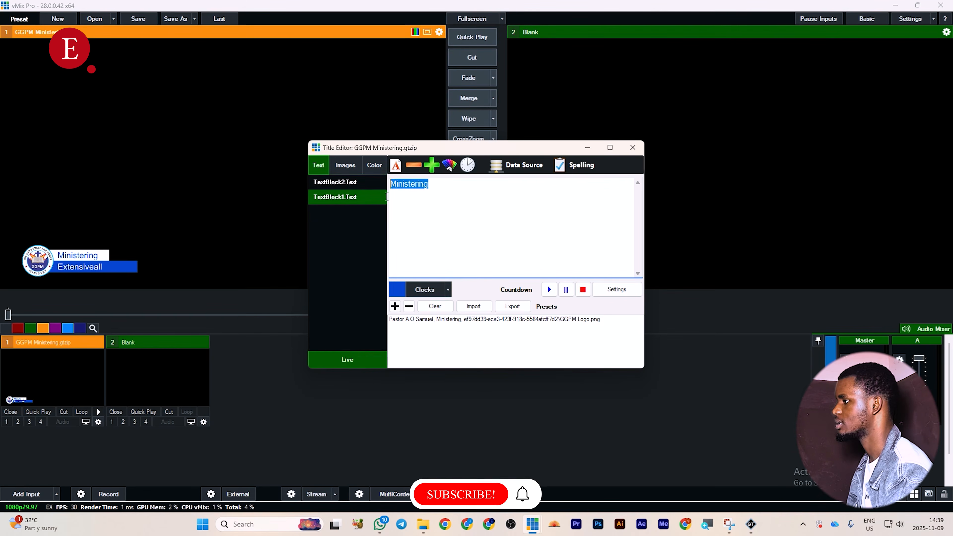
type("Host6")
key("BackSpace")
left_click(345, 165)
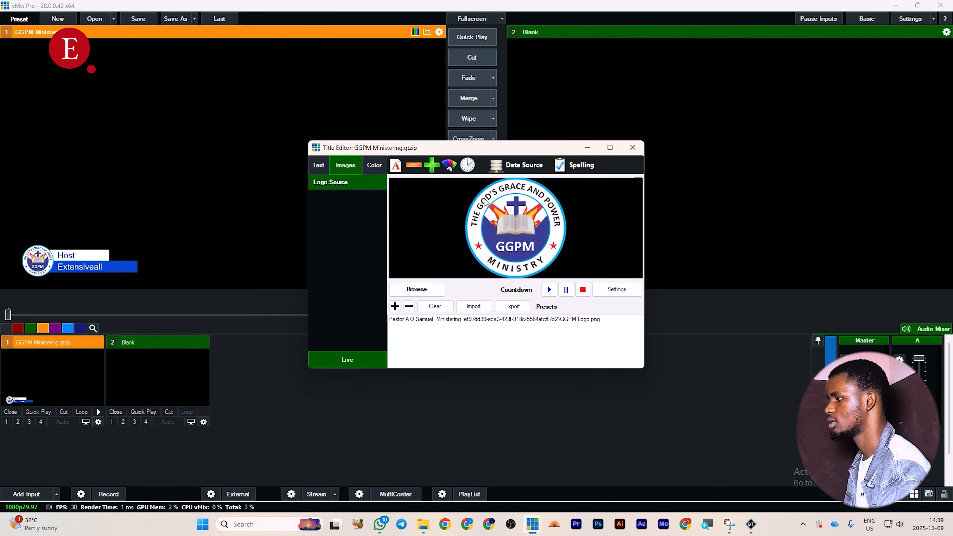
left_click(430, 291)
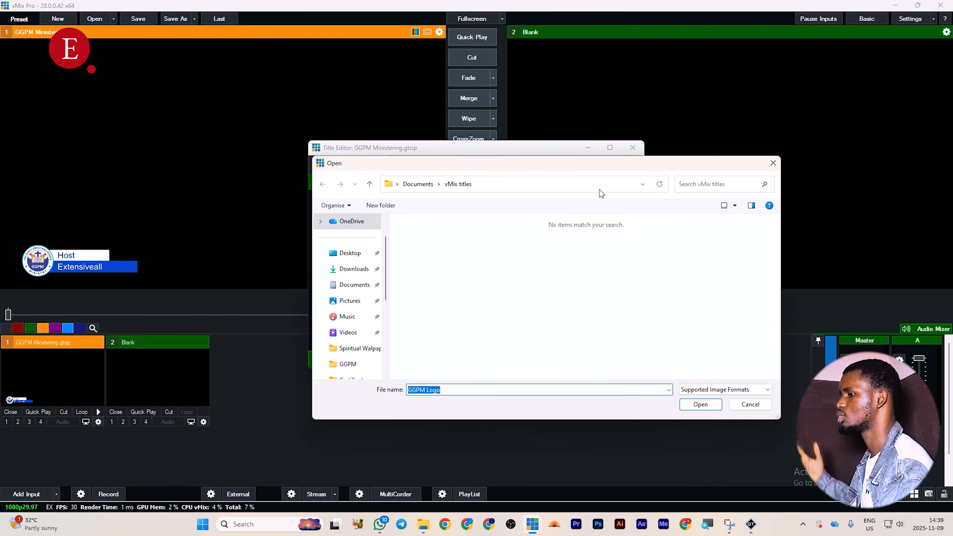
left_click(772, 163)
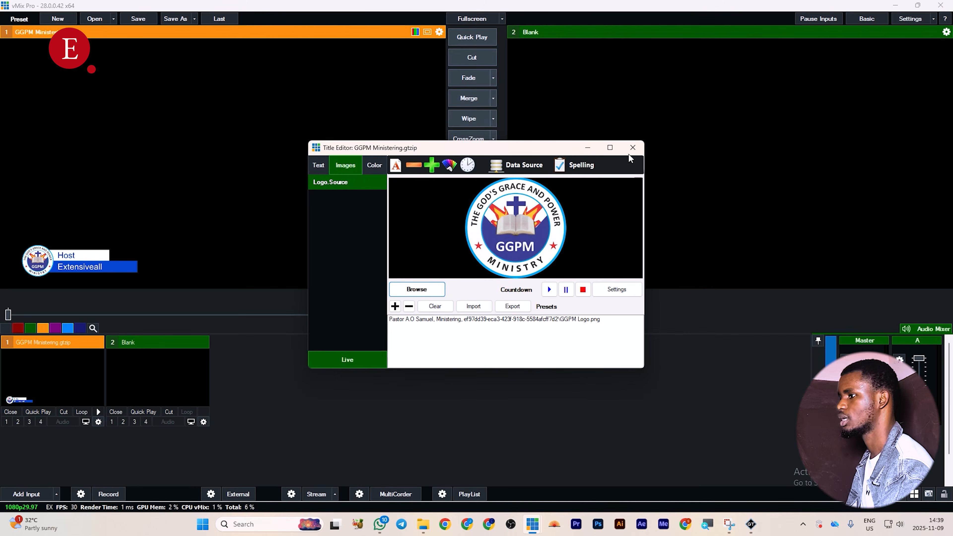
Store the Extensiveall and Host text as a preset and show the updated title on overlay channel 1.
left_click(324, 167)
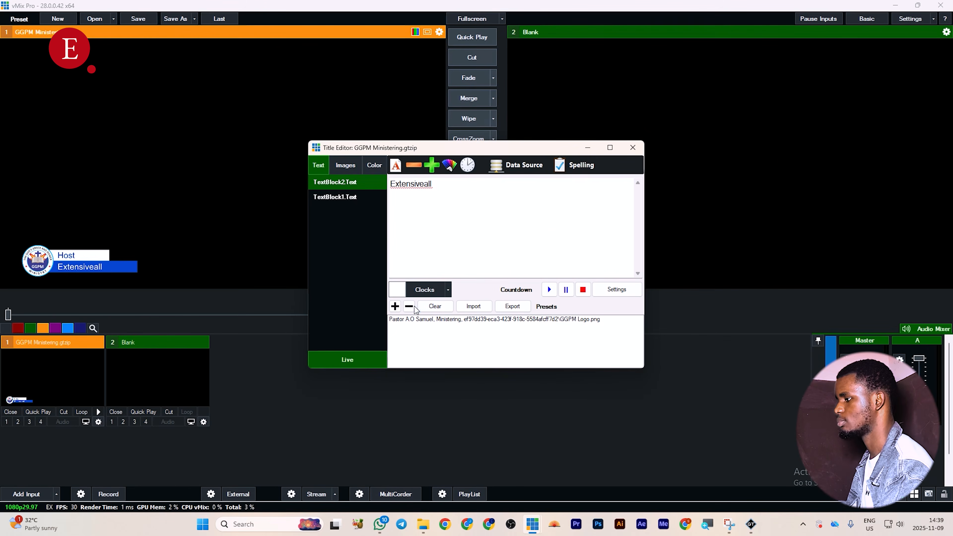
left_click(395, 306)
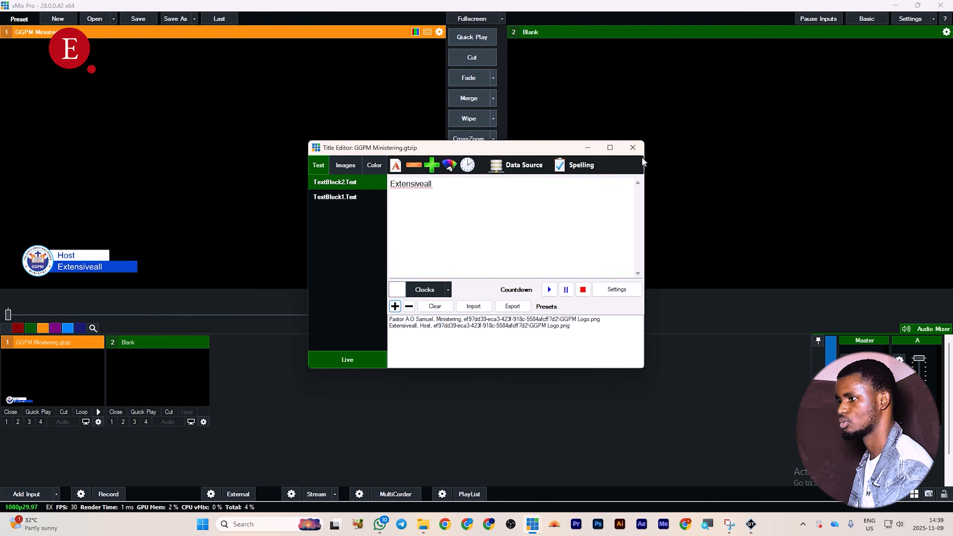
left_click(632, 147)
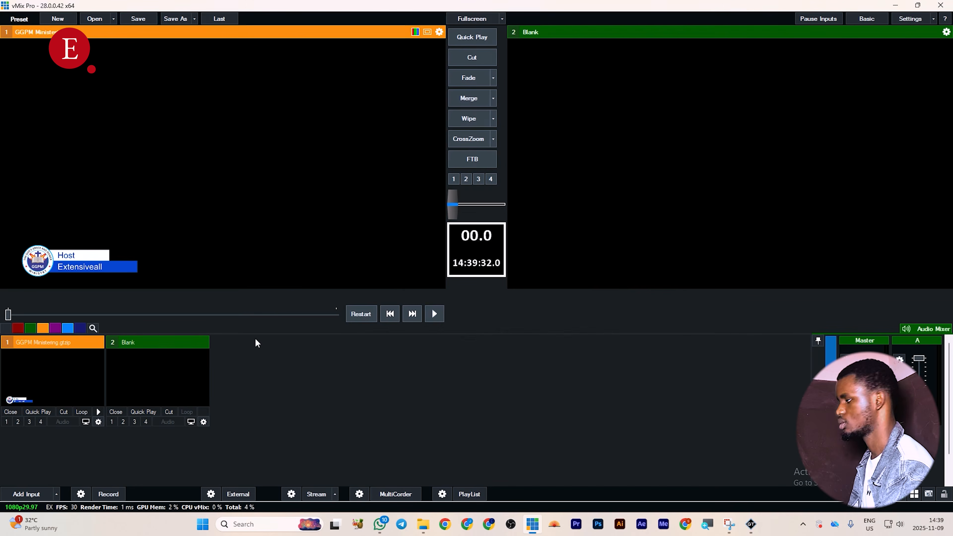
left_click(456, 179)
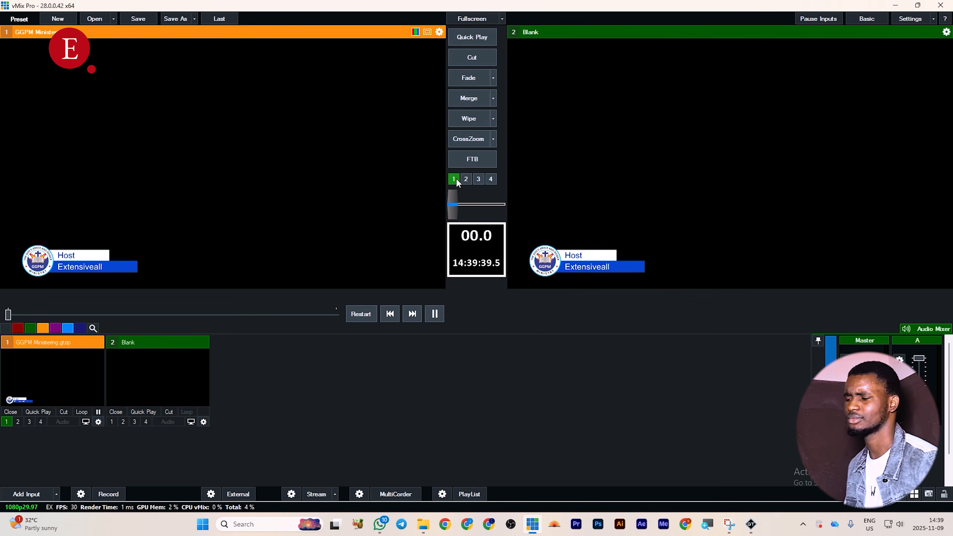
Turn on the safe-area guides in the GGPM Ministering input's settings and take the title off overlay channel 1.
left_click(98, 422)
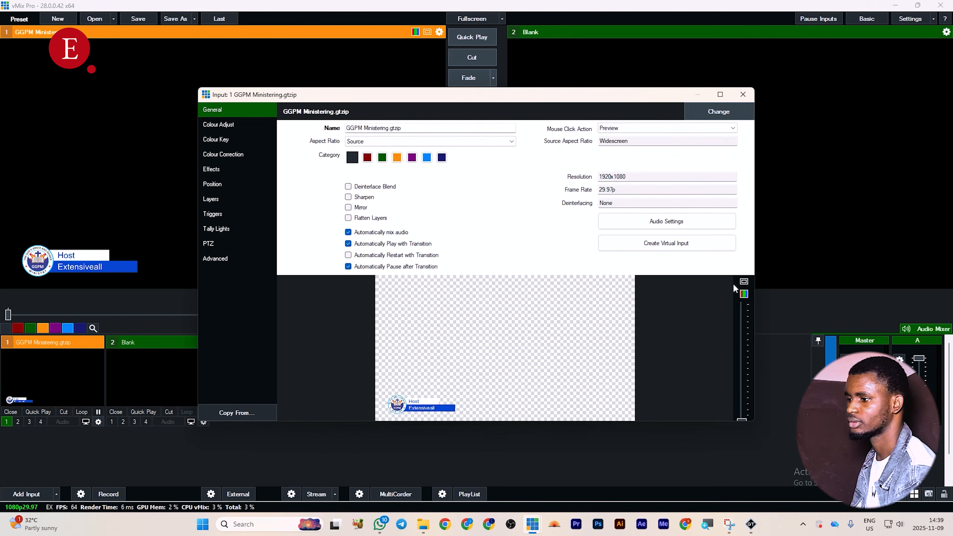
left_click(742, 281)
left_click(714, 333)
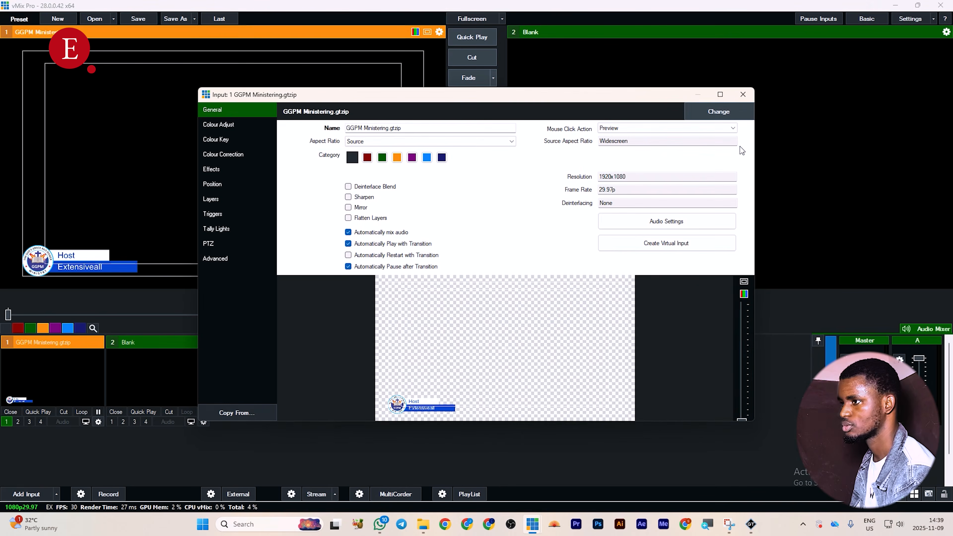
left_click(744, 99)
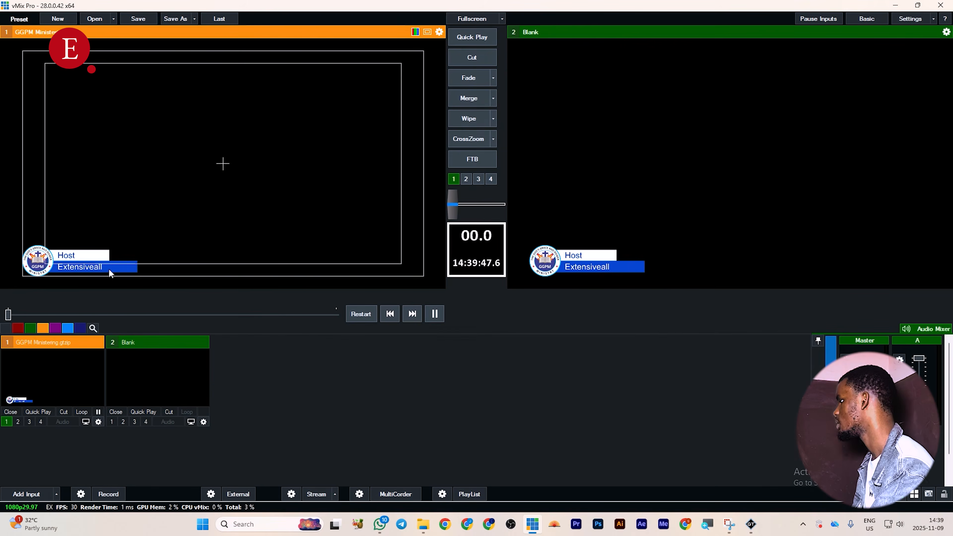
left_click(453, 179)
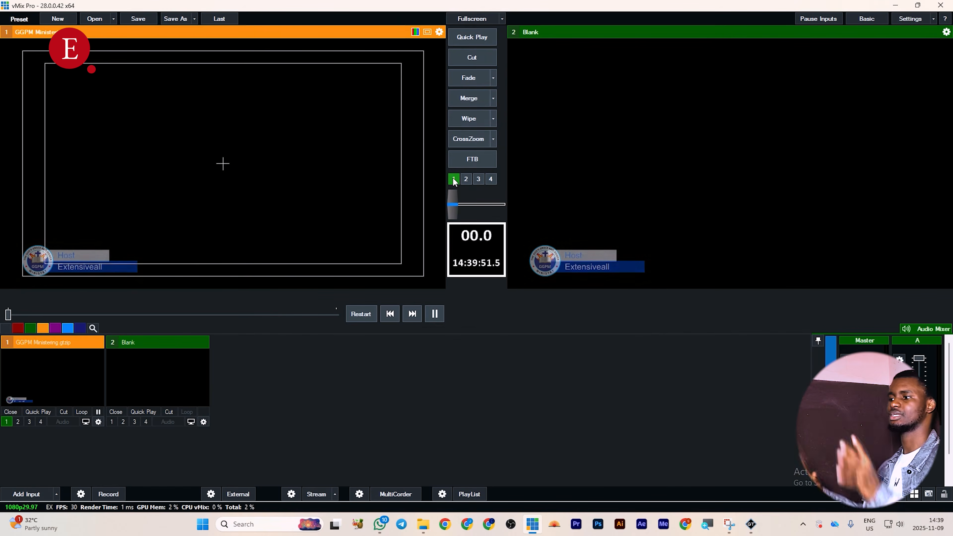